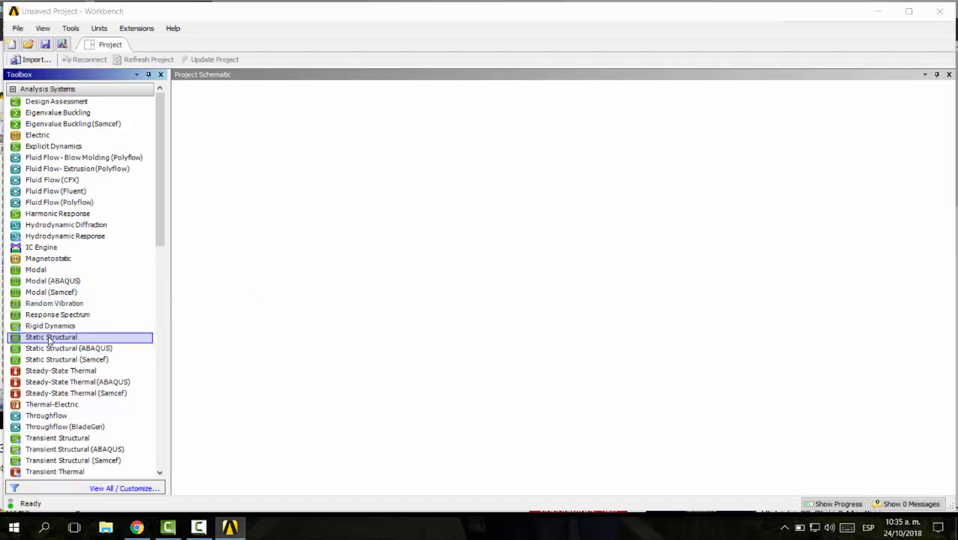
# Step: Add a Static Structural analysis system to the project schematic and open its geometry in DesignModeler
pyautogui.moveTo(47, 341); pyautogui.dragTo(236, 135)
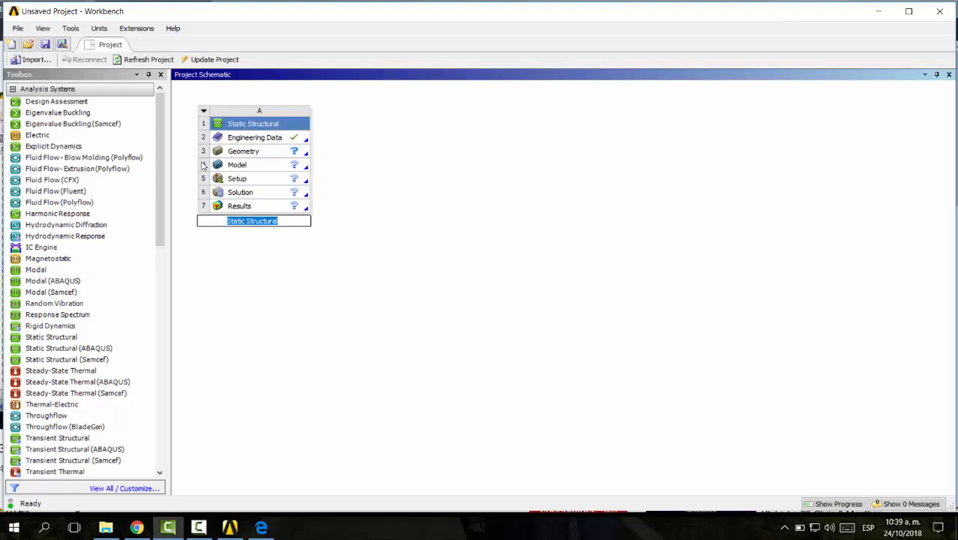
pyautogui.click(342, 163)
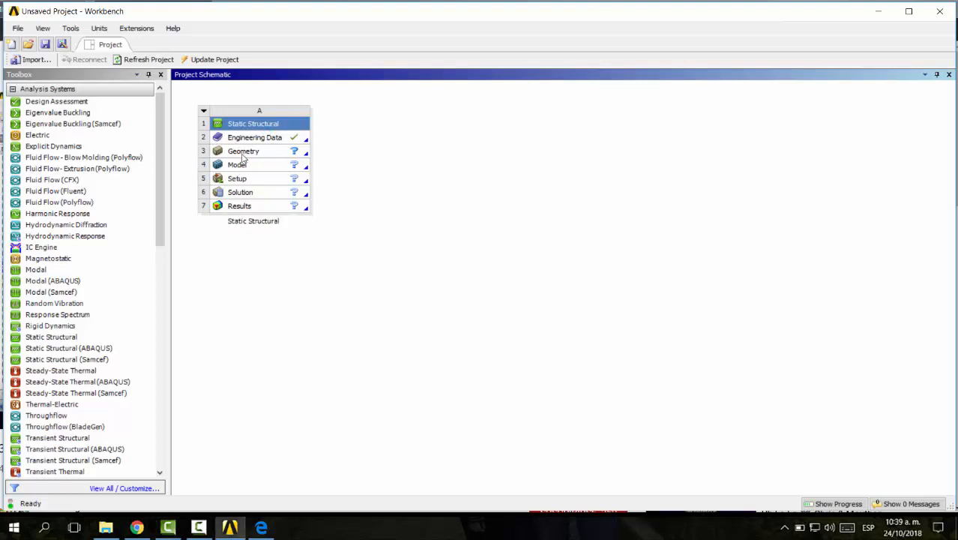
pyautogui.doubleClick(243, 152)
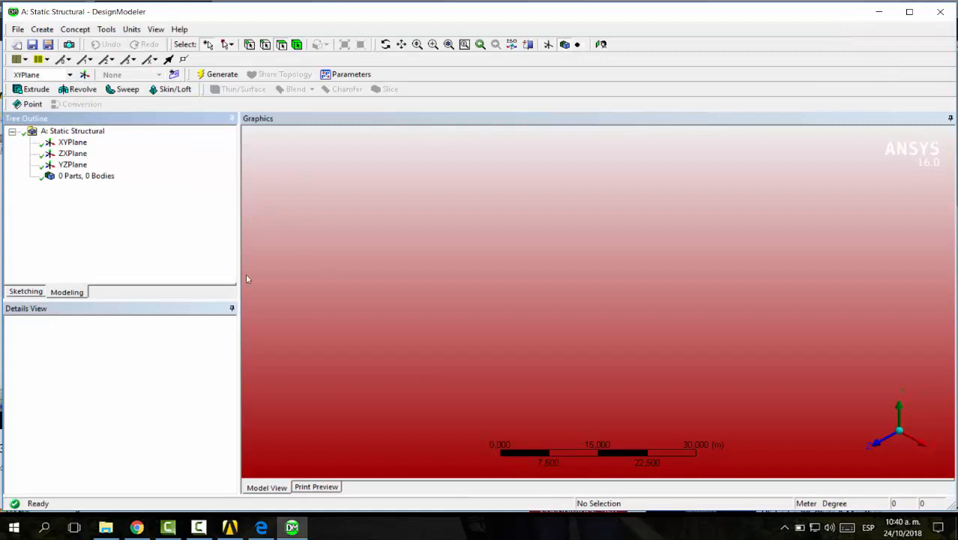
# Step: Create a new sketch on the XY plane and look at it face-on
pyautogui.click(73, 143)
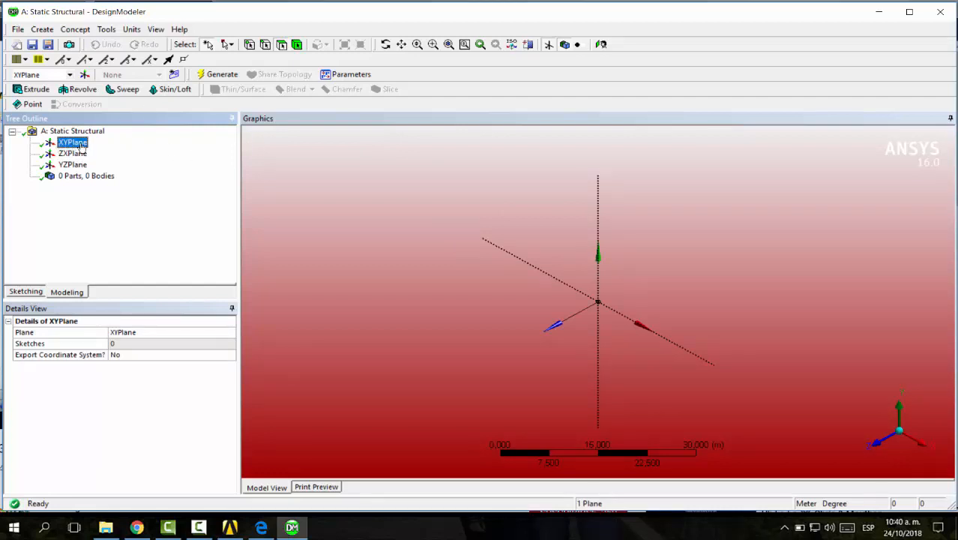
pyautogui.click(175, 76)
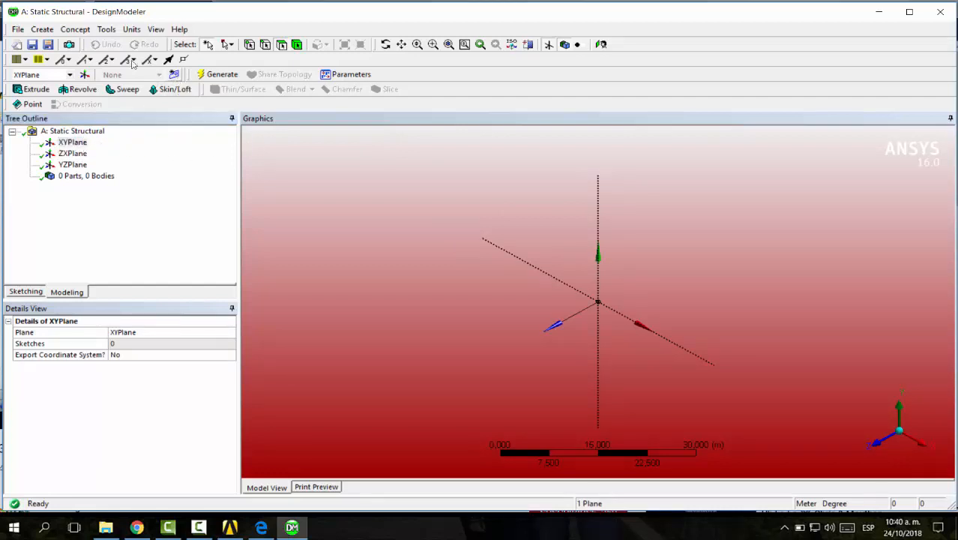
pyautogui.click(601, 44)
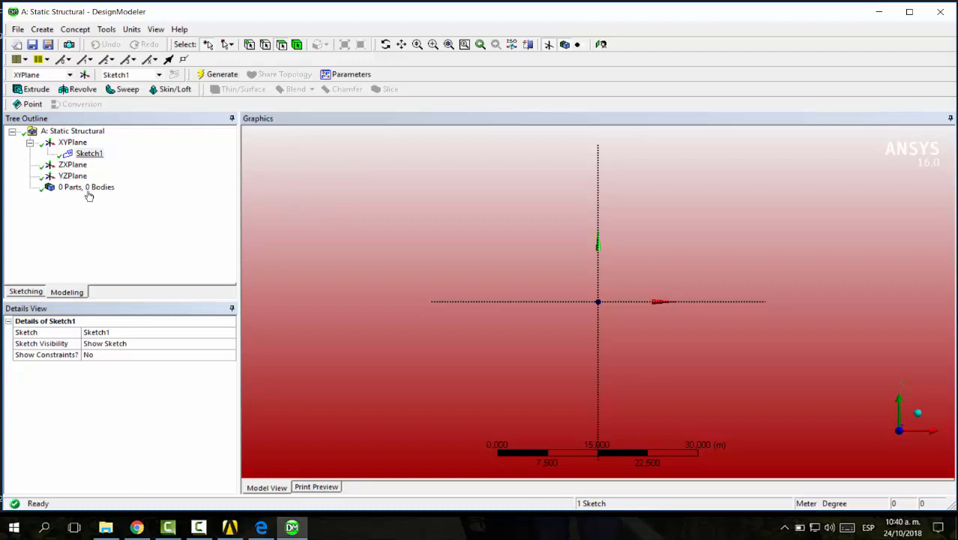
pyautogui.click(89, 155)
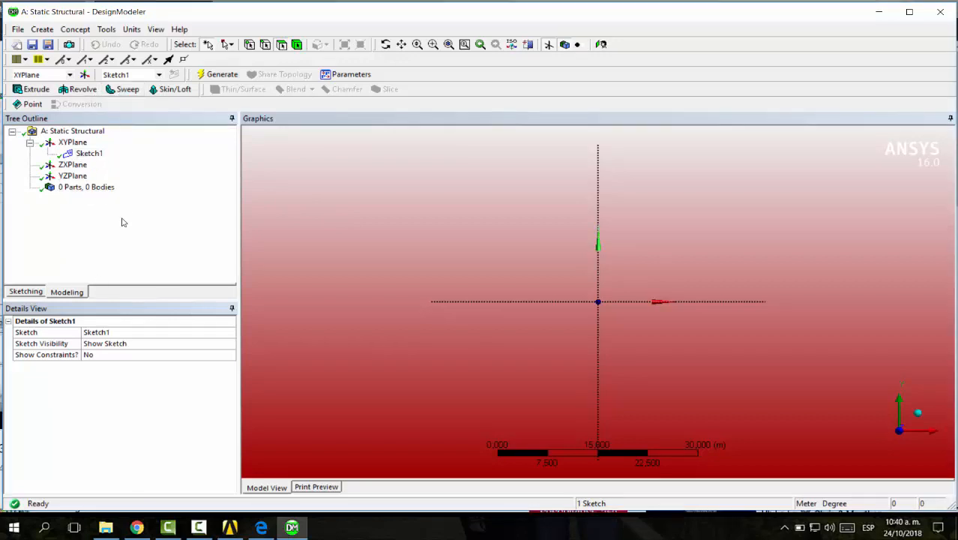
# Step: Draw a three-point arc in the upper-left quadrant with endpoints at about (-19.9, 4.1) and (-5.7, 13.7) m
pyautogui.click(27, 292)
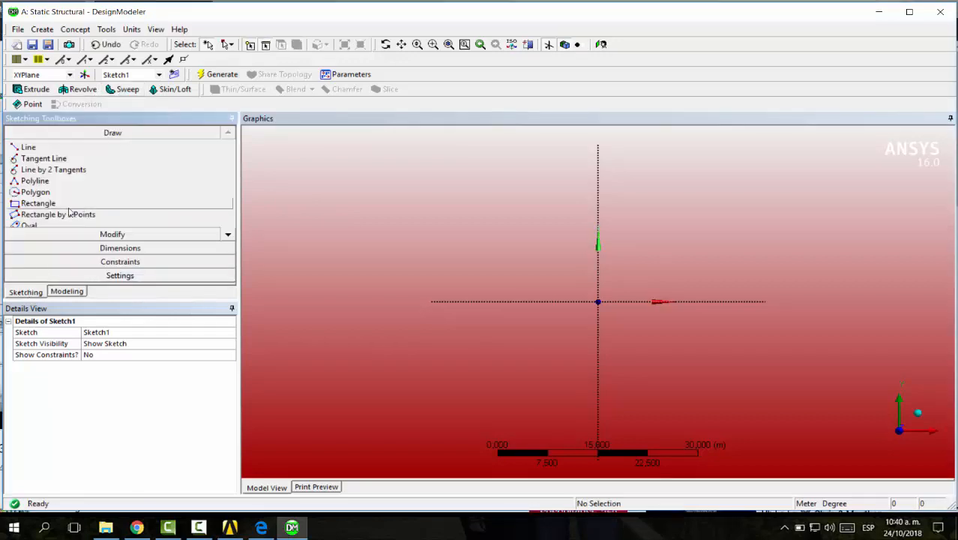
pyautogui.click(226, 236)
pyautogui.click(226, 236)
pyautogui.click(228, 236)
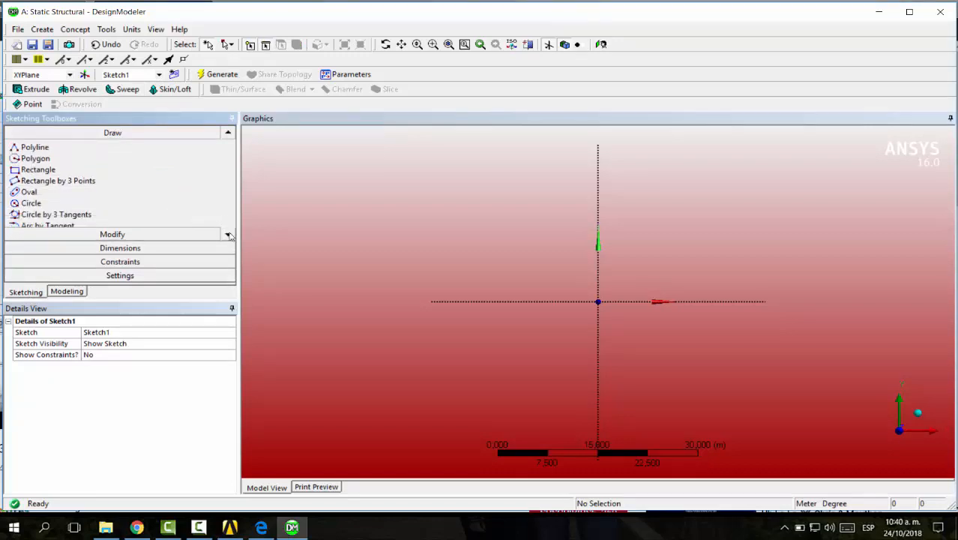
pyautogui.click(228, 236)
pyautogui.click(227, 236)
pyautogui.click(228, 237)
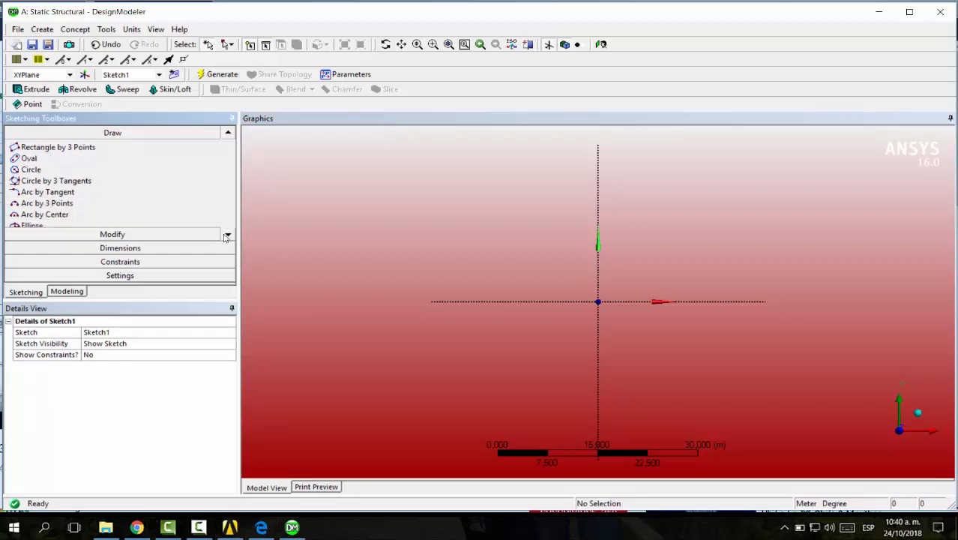
pyautogui.click(46, 203)
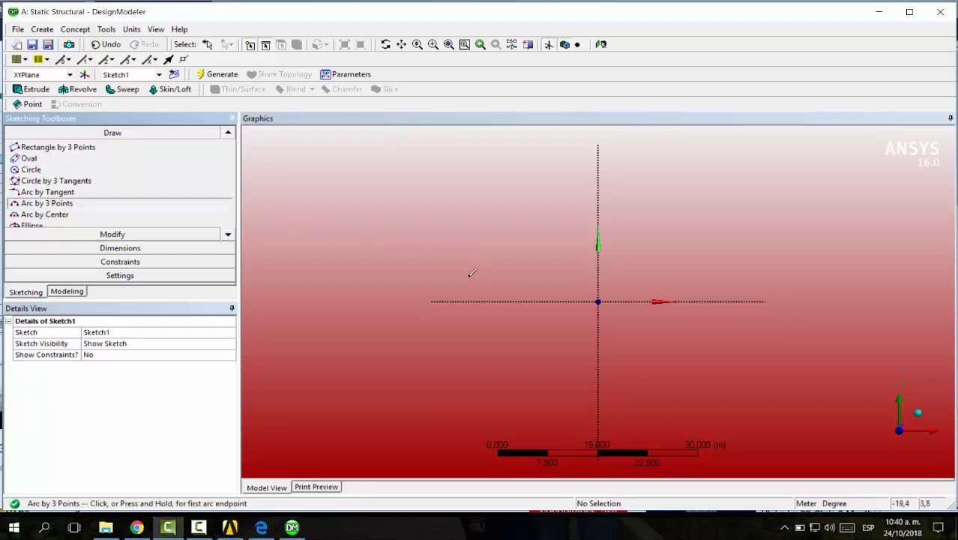
pyautogui.click(468, 274)
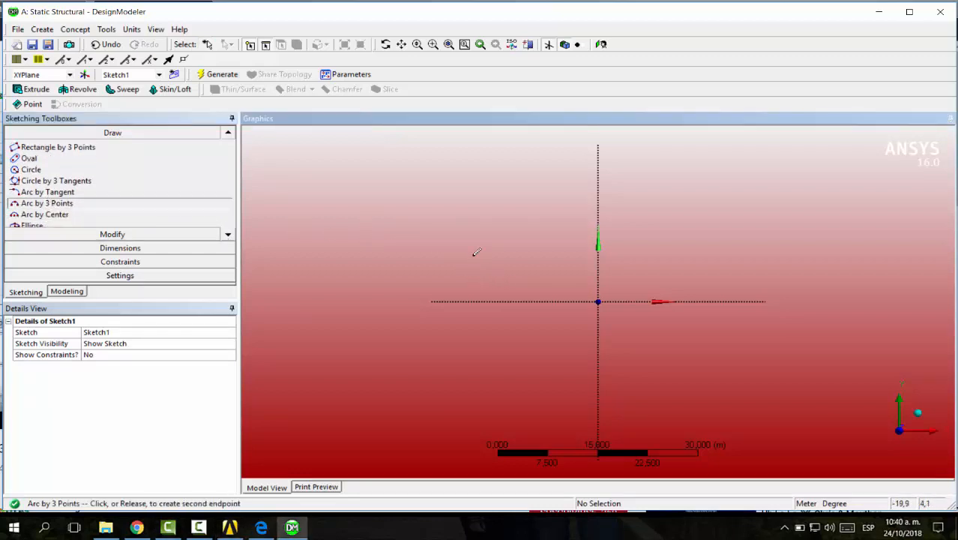
pyautogui.click(560, 215)
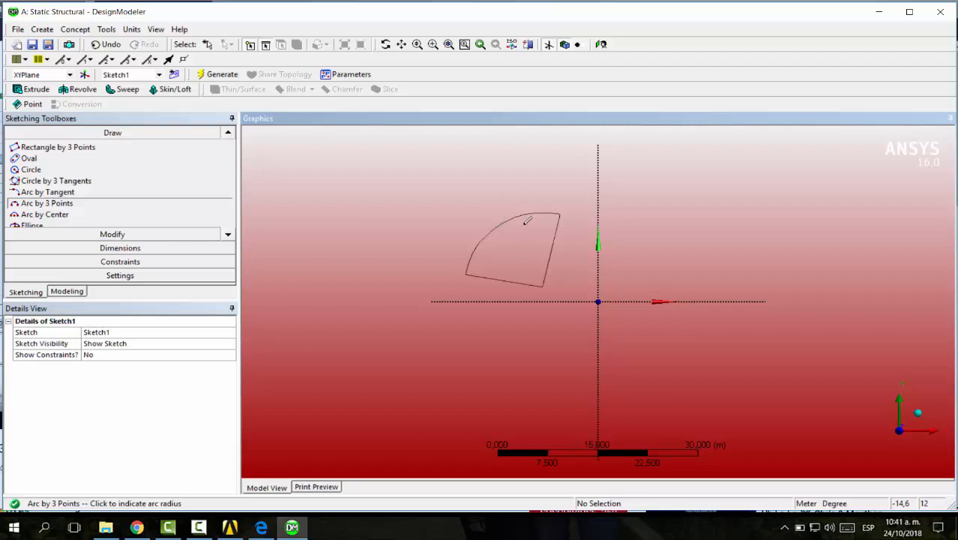
pyautogui.click(551, 201)
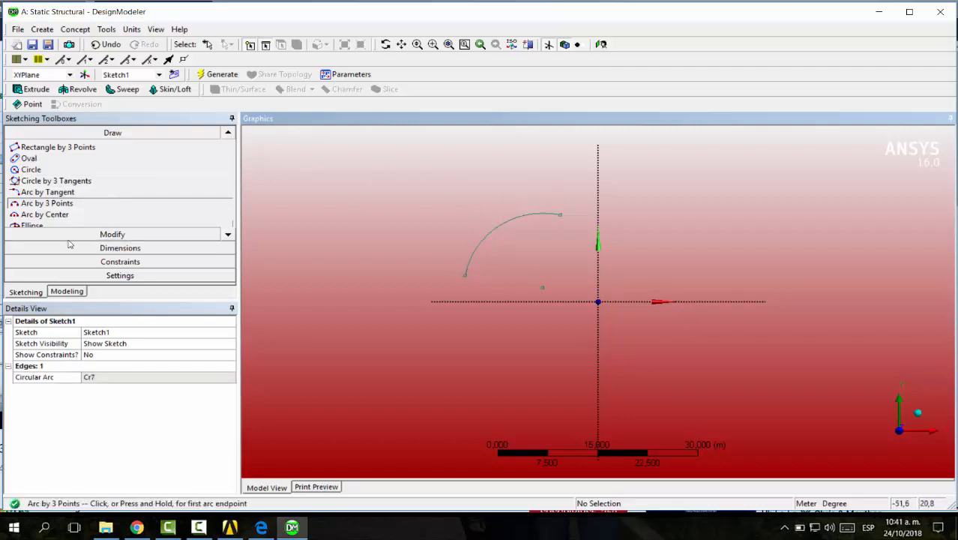
# Step: Make the arc's upper endpoint coincident with the vertical axis
pyautogui.click(124, 260)
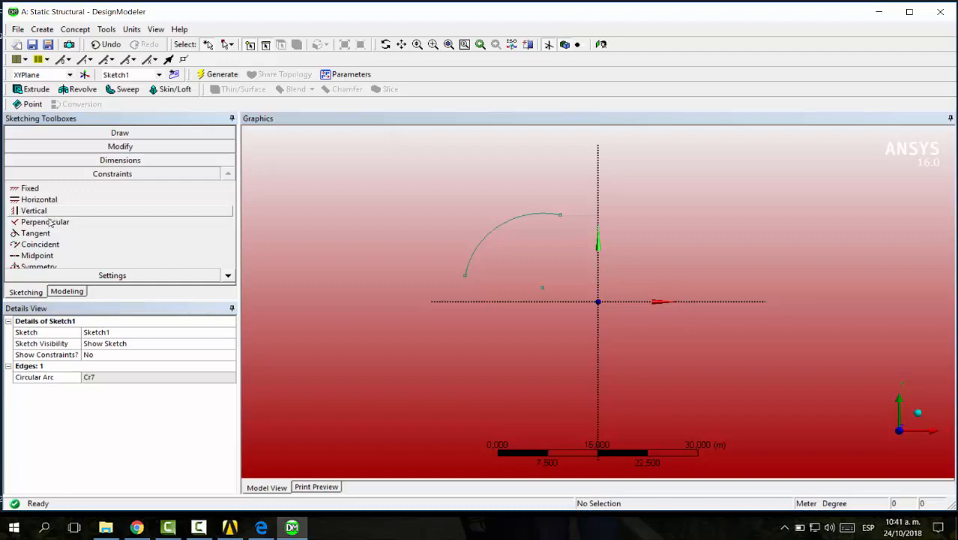
pyautogui.click(51, 245)
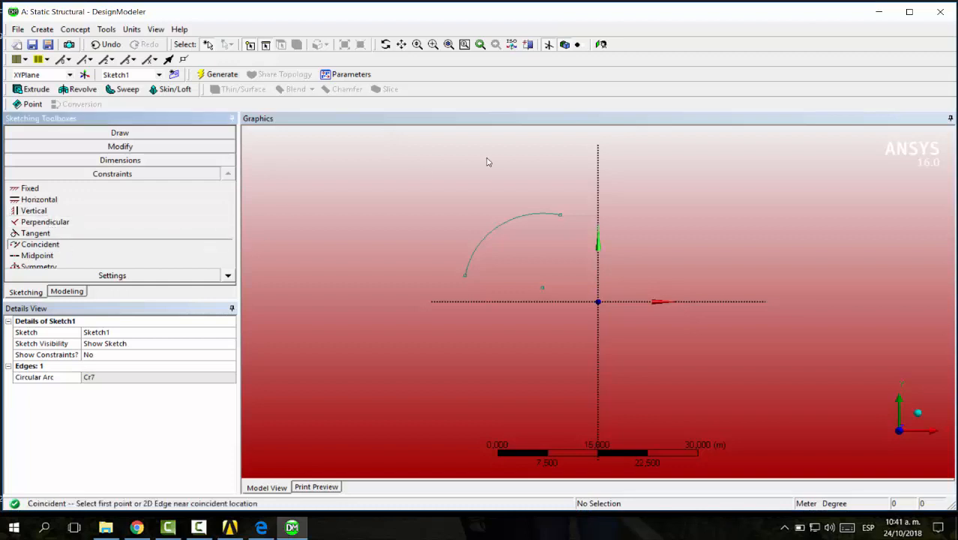
pyautogui.click(560, 214)
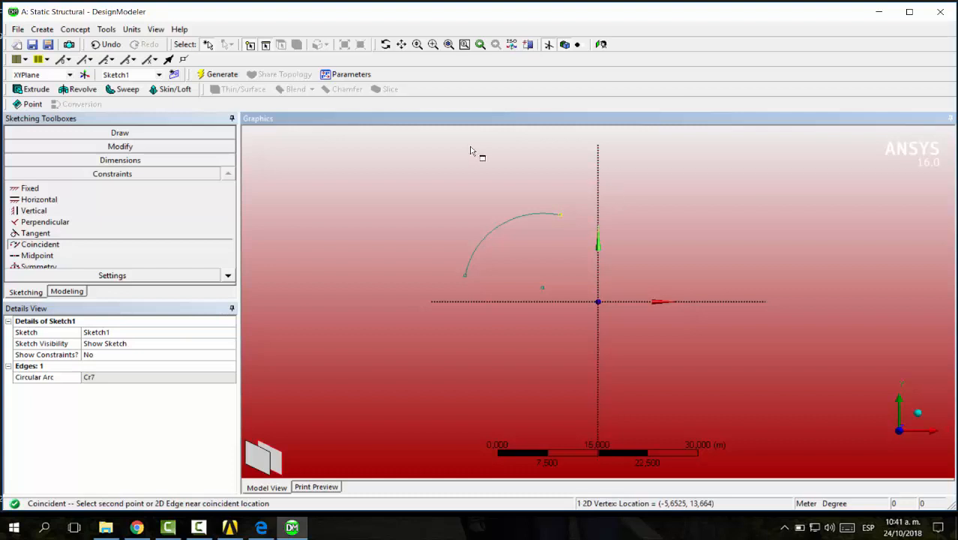
pyautogui.click(599, 189)
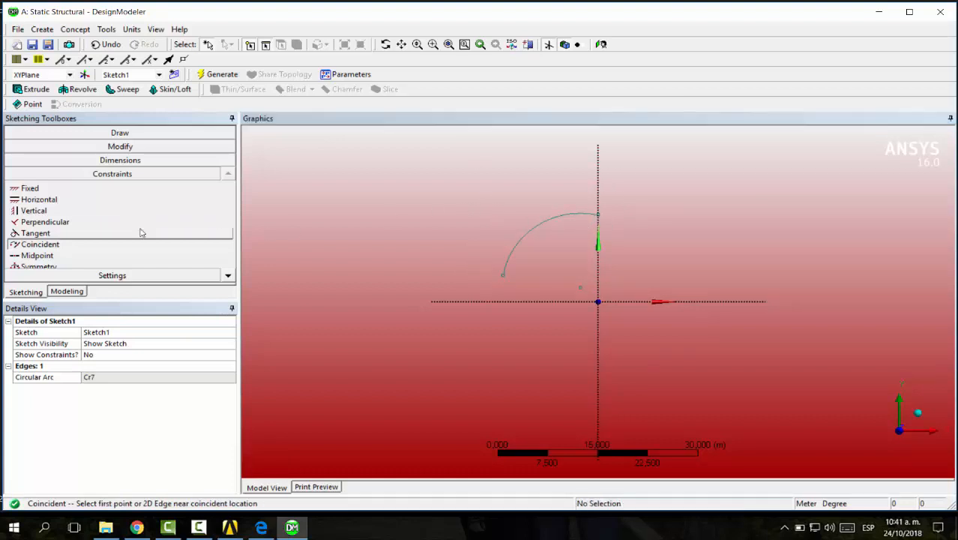
# Step: Constrain the arc perpendicular to the vertical axis
pyautogui.click(104, 223)
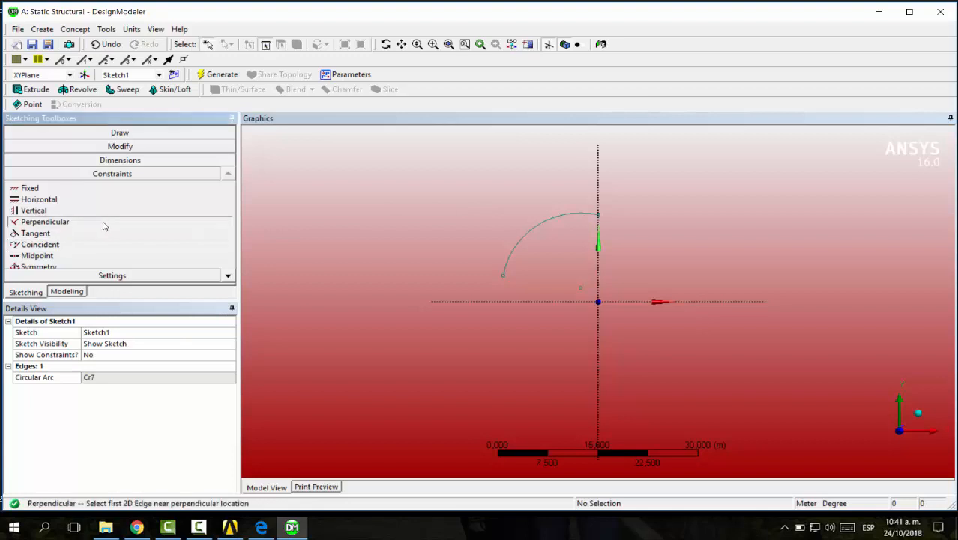
pyautogui.click(549, 225)
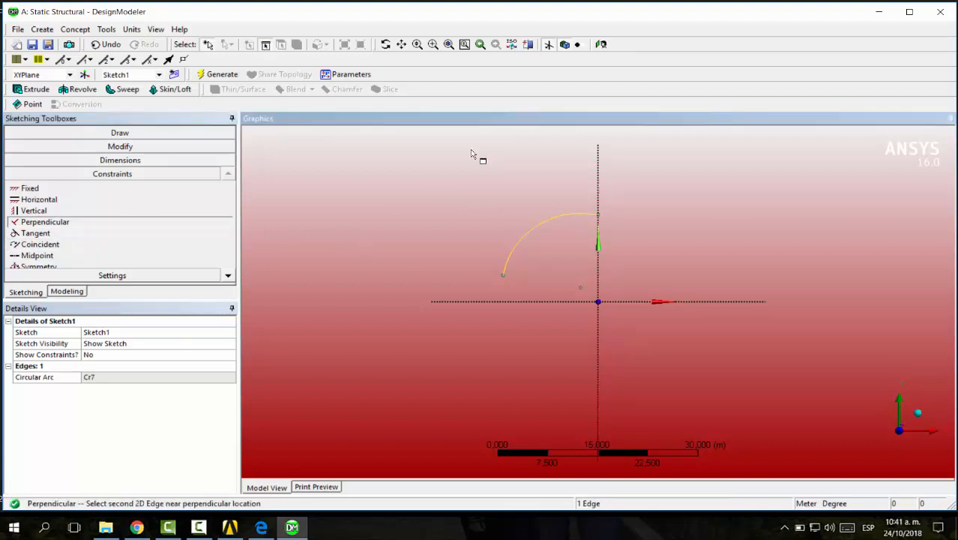
pyautogui.click(598, 258)
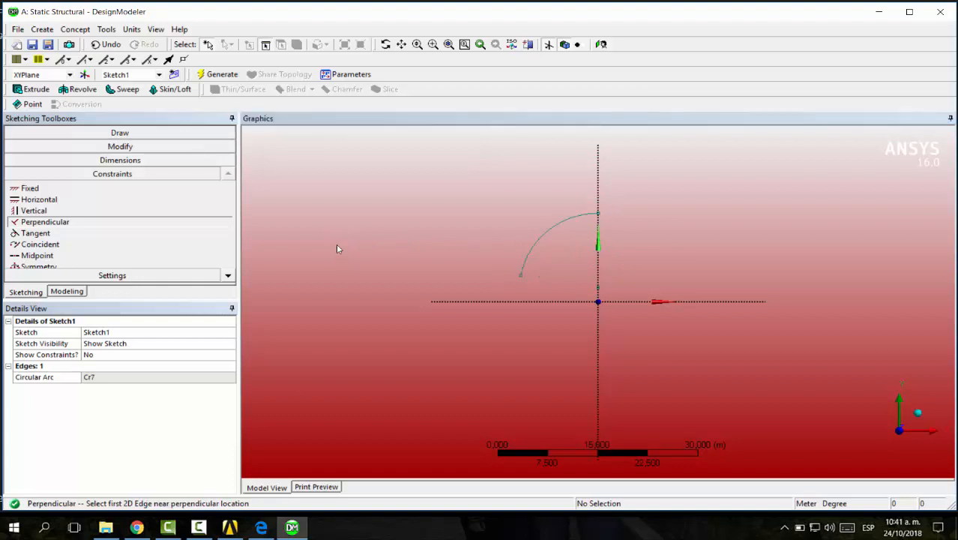
# Step: Add a horizontal dimension between the arc's lower endpoint and the origin, placed below the horizontal axis
pyautogui.click(124, 160)
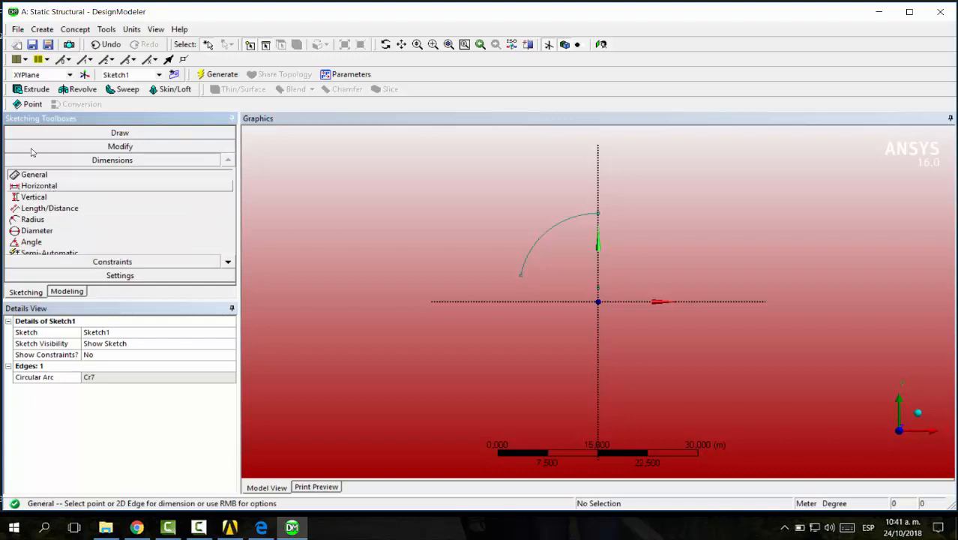
pyautogui.click(37, 185)
pyautogui.click(522, 275)
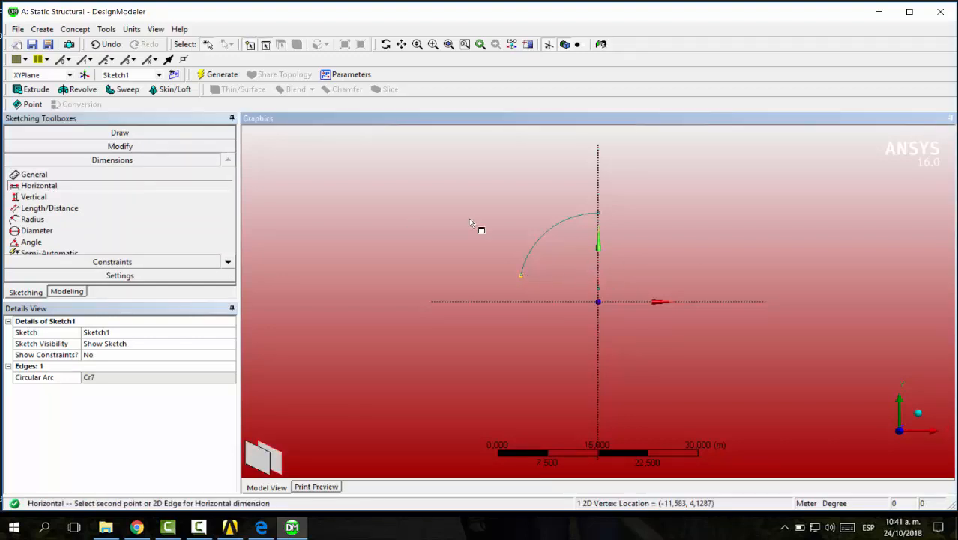
pyautogui.click(599, 300)
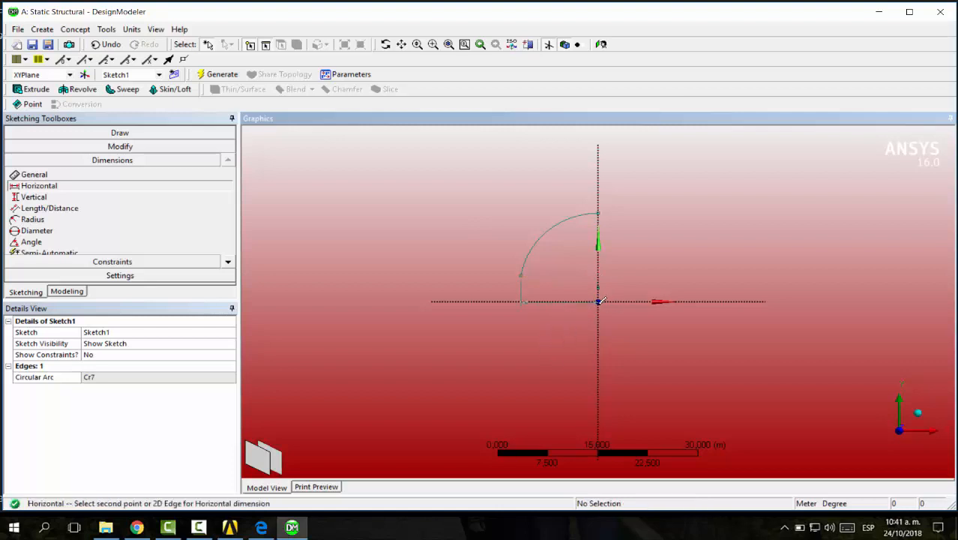
pyautogui.click(564, 334)
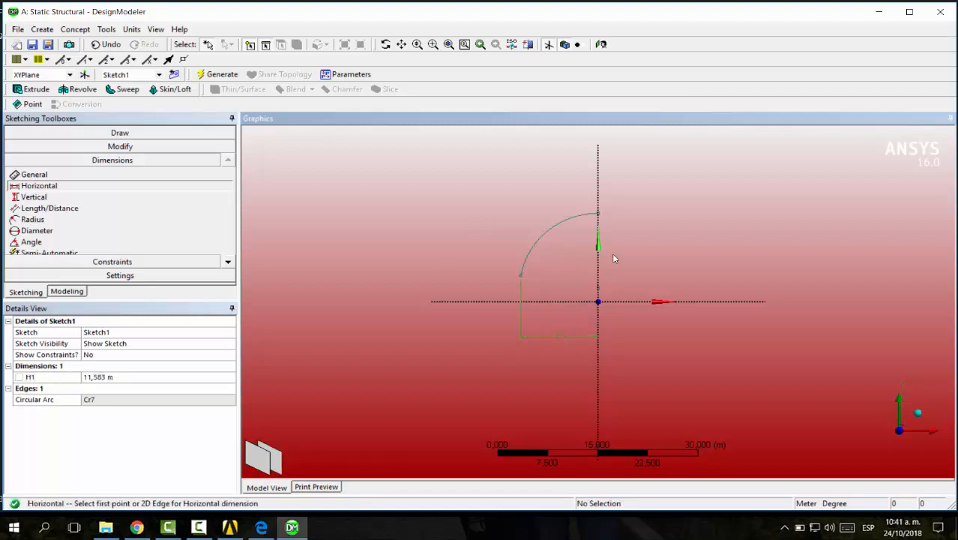
# Step: Undo the arc's horizontal dimension
pyautogui.click(598, 216)
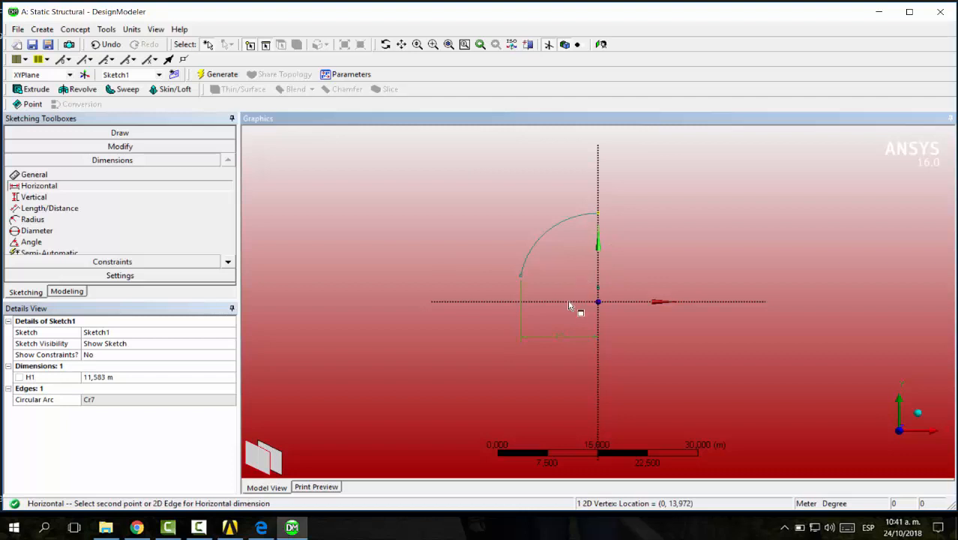
pyautogui.press('Escape')
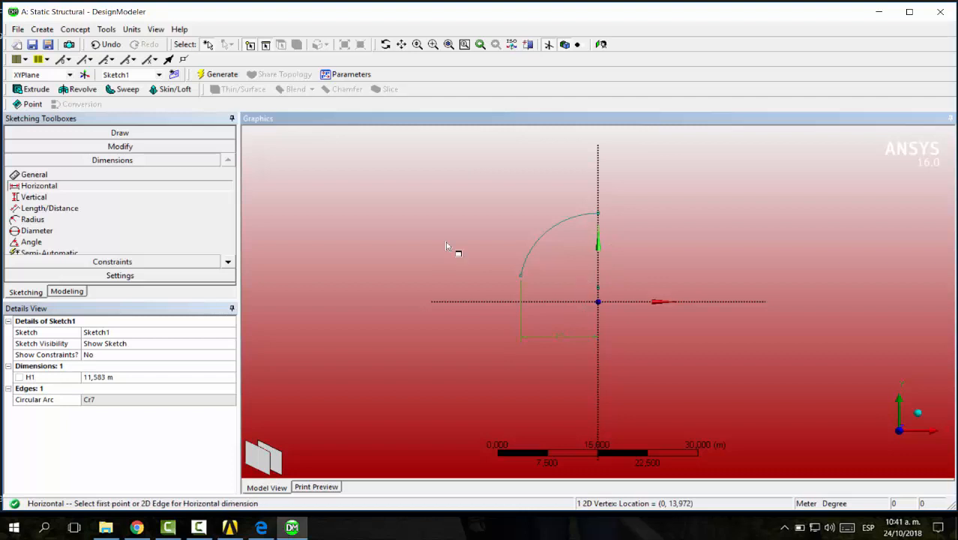
pyautogui.click(598, 309)
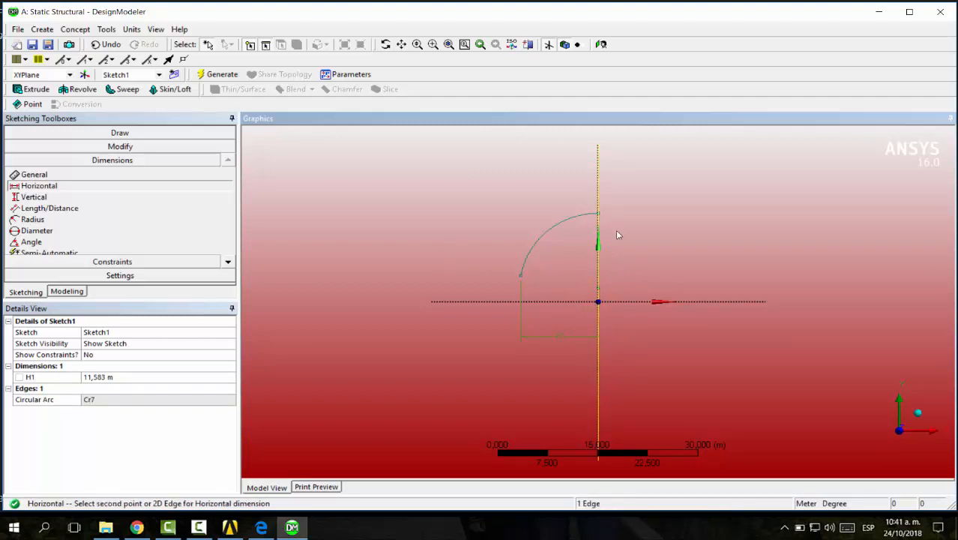
pyautogui.hotkey('ctrl', 'z')
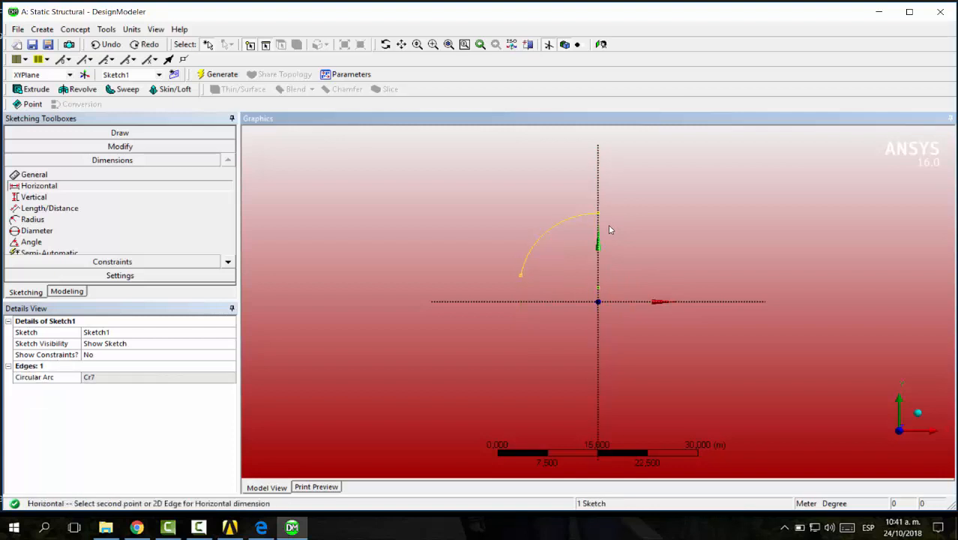
# Step: Add a vertical dimension from the arc's upper endpoint to the horizontal axis, placed to the right of the arc
pyautogui.click(51, 198)
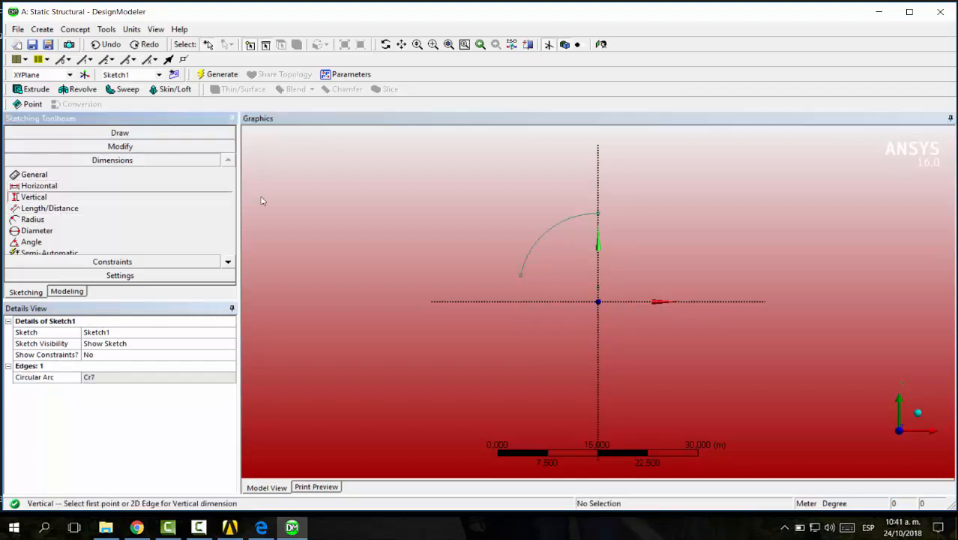
pyautogui.click(599, 215)
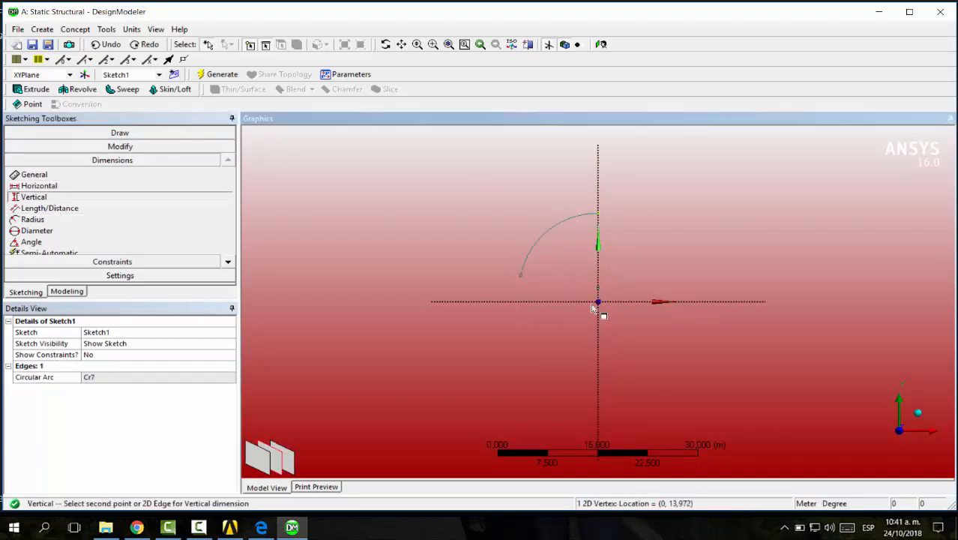
pyautogui.click(567, 303)
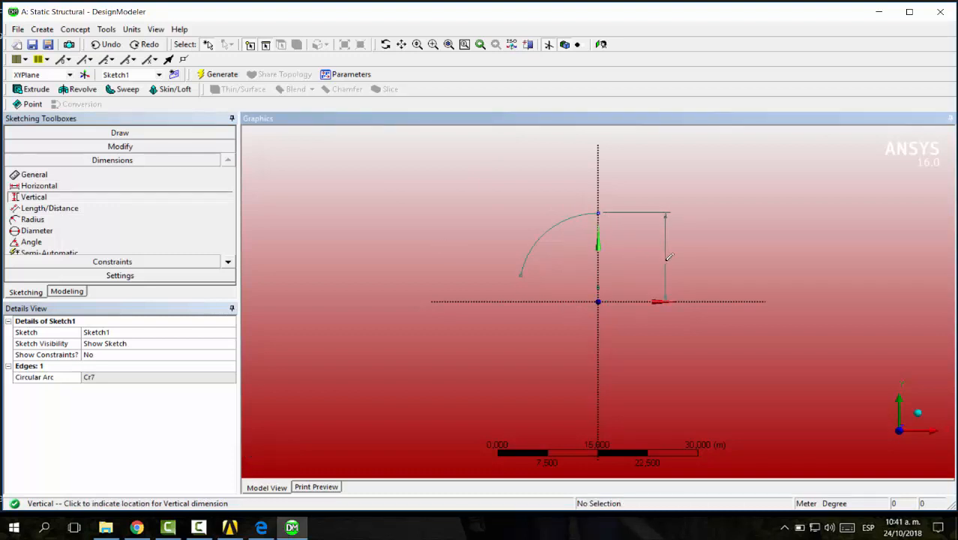
pyautogui.click(663, 258)
# Step: Add a horizontal dimension from the arc's lower endpoint to the vertical axis, placed below the sketch
pyautogui.click(57, 188)
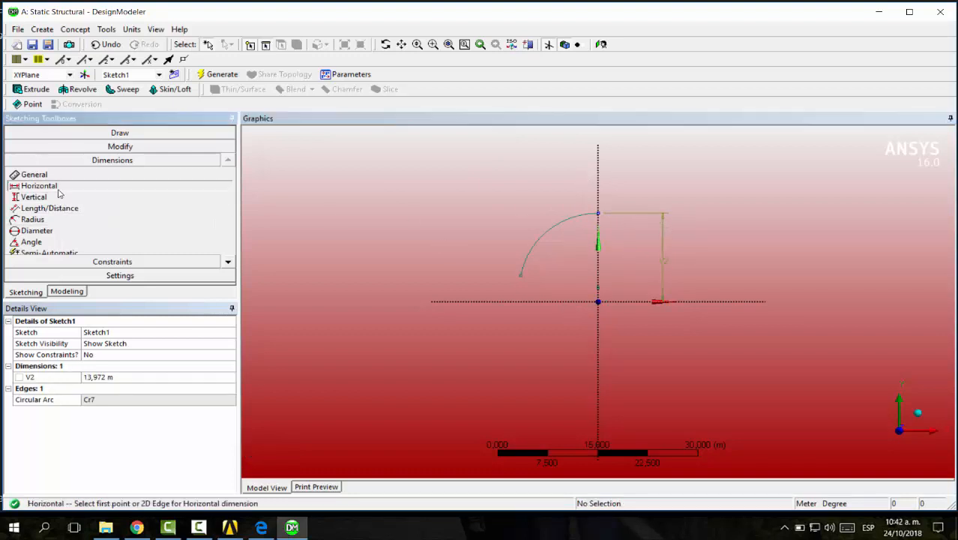
pyautogui.click(521, 275)
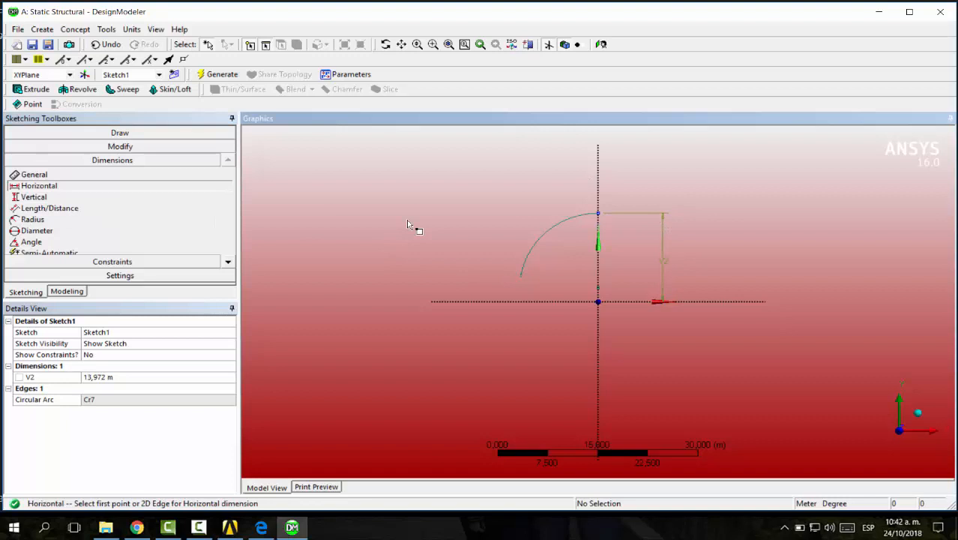
pyautogui.click(599, 284)
pyautogui.click(550, 332)
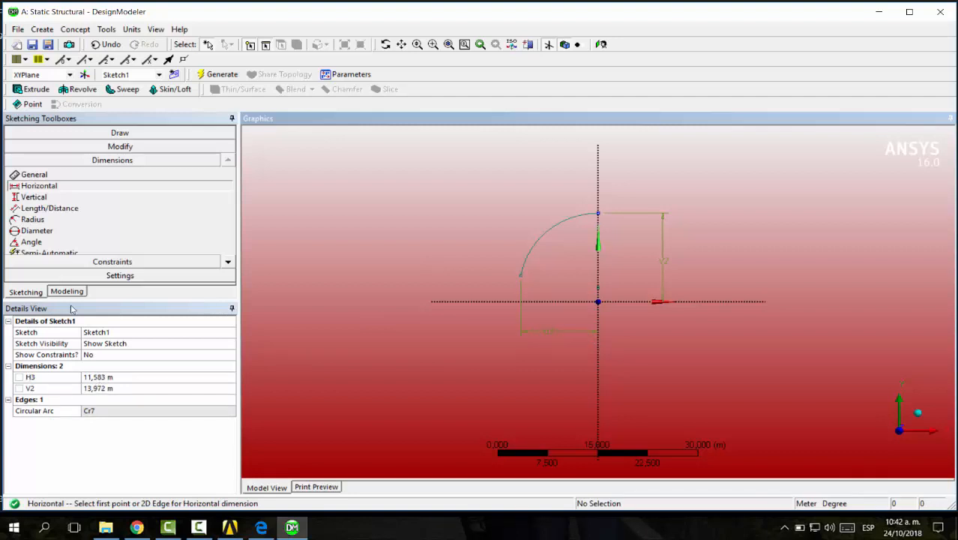
# Step: Look up the arc's horizontal and vertical dimension values on page 3 of the Practica #6 PDF in the browser
pyautogui.click(102, 378)
pyautogui.click(102, 378)
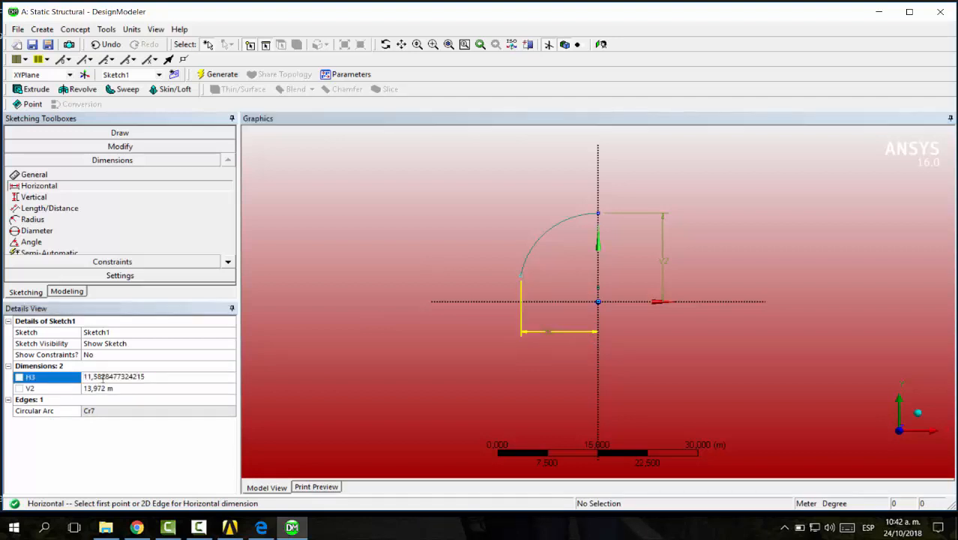
pyautogui.hotkey('alt', 'Tab')
pyautogui.hotkey('alt', 'Tab')
pyautogui.hotkey('alt', 'Tab')
pyautogui.hotkey('alt', 'Tab')
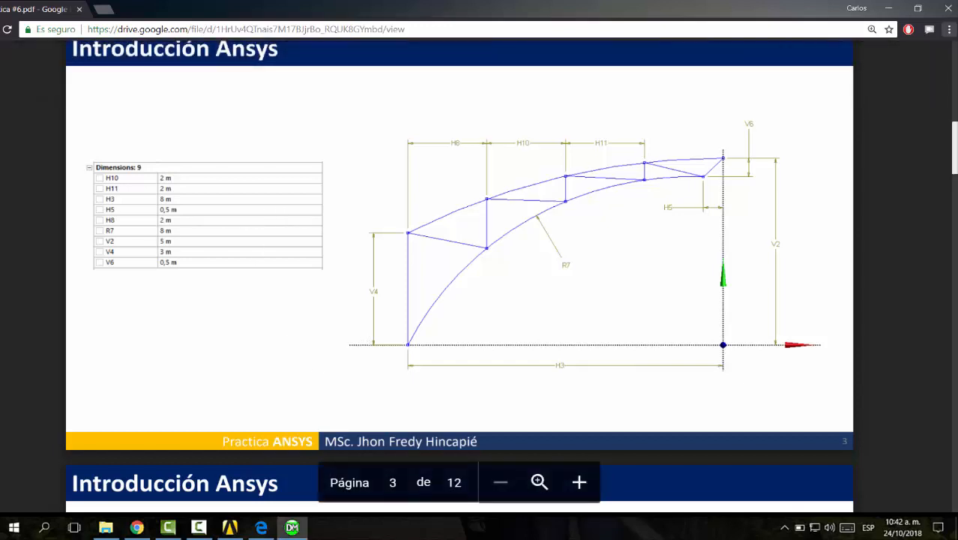
pyautogui.hotkey('alt', 'Tab')
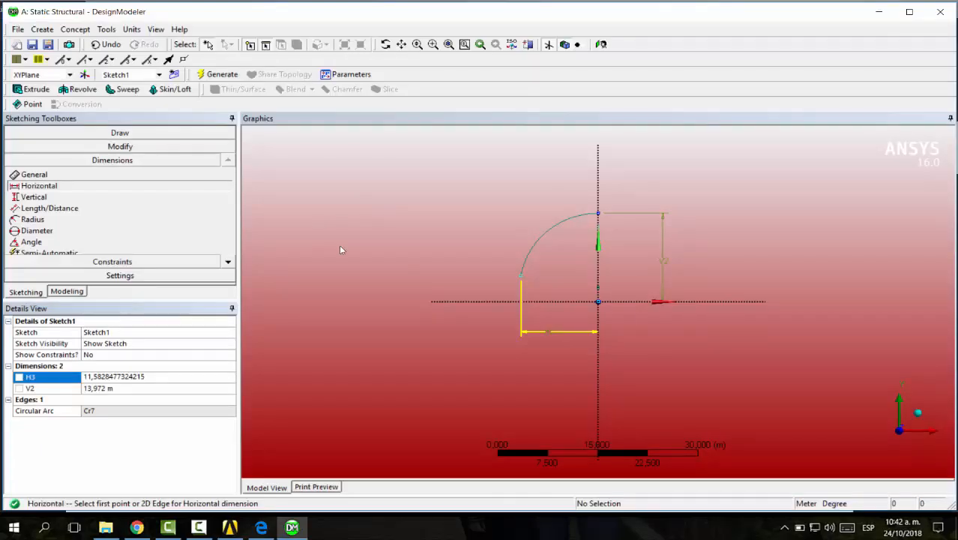
# Step: Set the vertical dimension V2, from the arc's upper endpoint to the horizontal axis, to 5 m
pyautogui.click(105, 388)
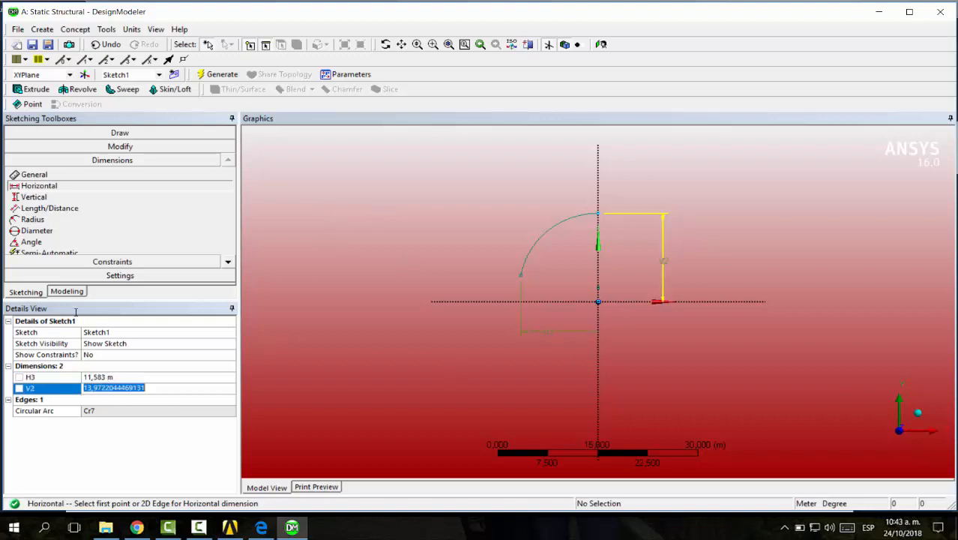
pyautogui.hotkey('alt', 'Tab')
pyautogui.click(113, 386)
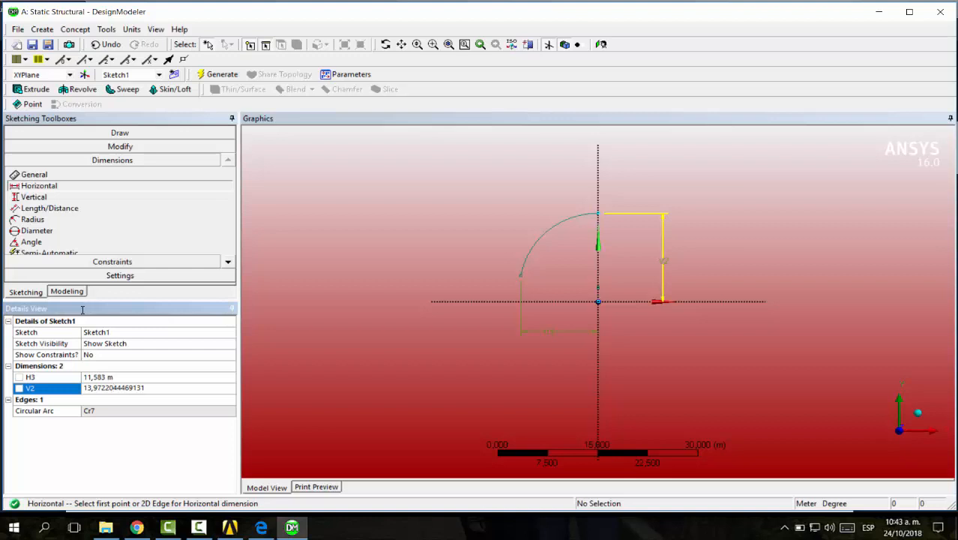
pyautogui.hotkey('ctrl', 'a')
pyautogui.write('5')
pyautogui.press('Return')
# Step: Set the horizontal dimension H3, from the arc's lower endpoint to the vertical axis, to 8 m
pyautogui.click(122, 377)
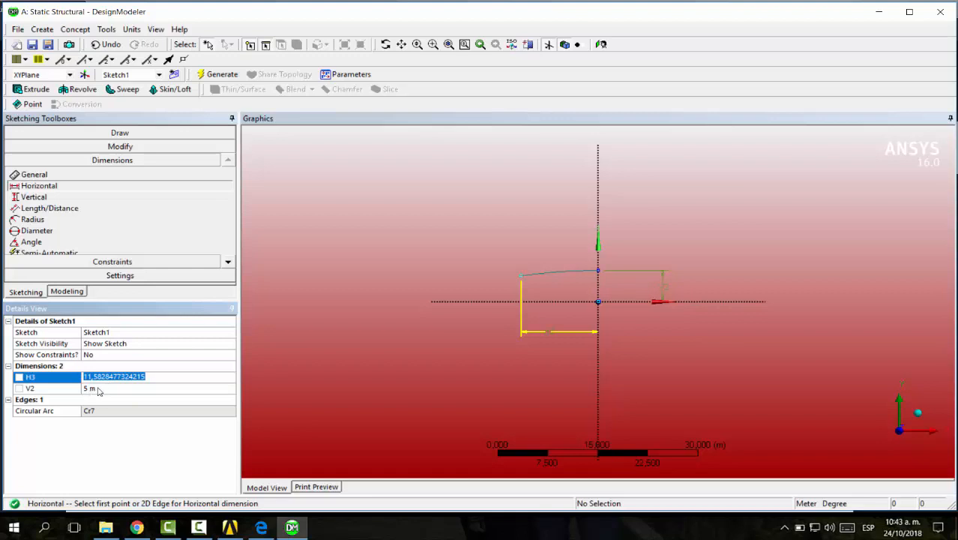
pyautogui.write('8')
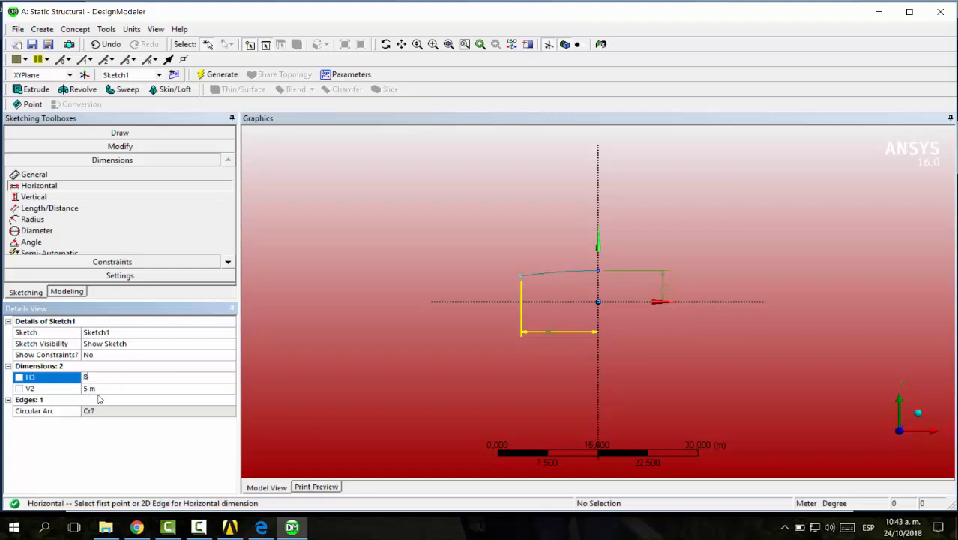
pyautogui.press('Return')
pyautogui.click(148, 387)
pyautogui.click(428, 241)
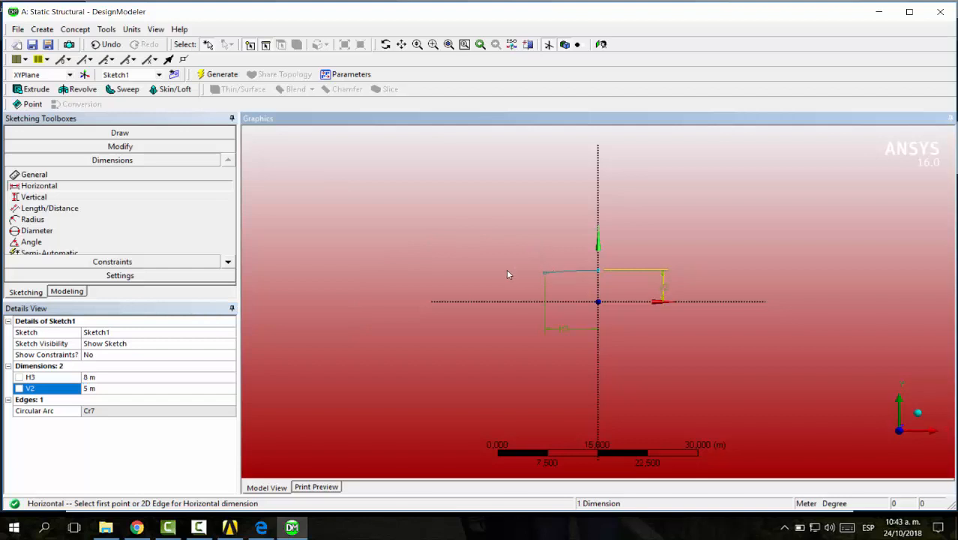
# Step: Add a vertical dimension from the arc's left endpoint to the horizontal axis, placed left of the arc, and set it to 3 m
pyautogui.scroll(5, 454, 260)
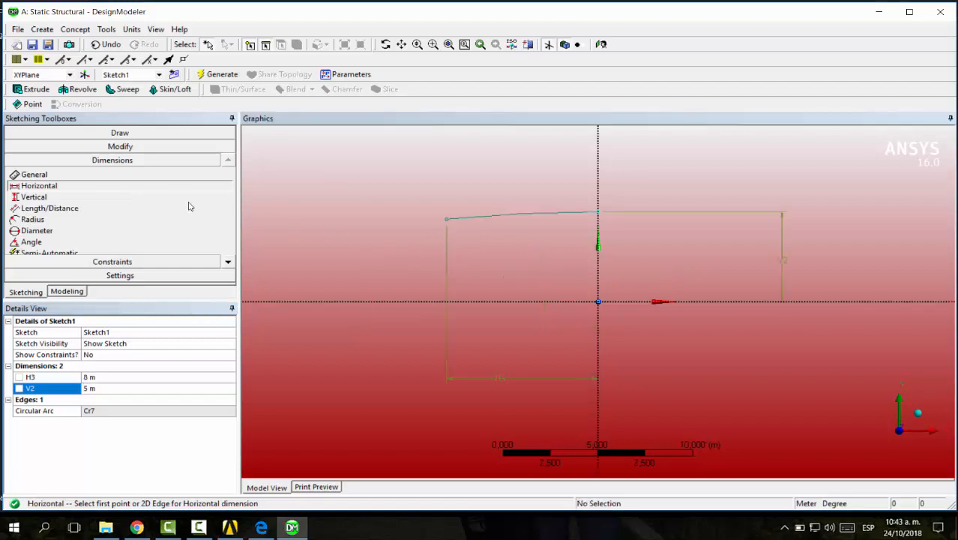
pyautogui.click(103, 196)
pyautogui.click(447, 220)
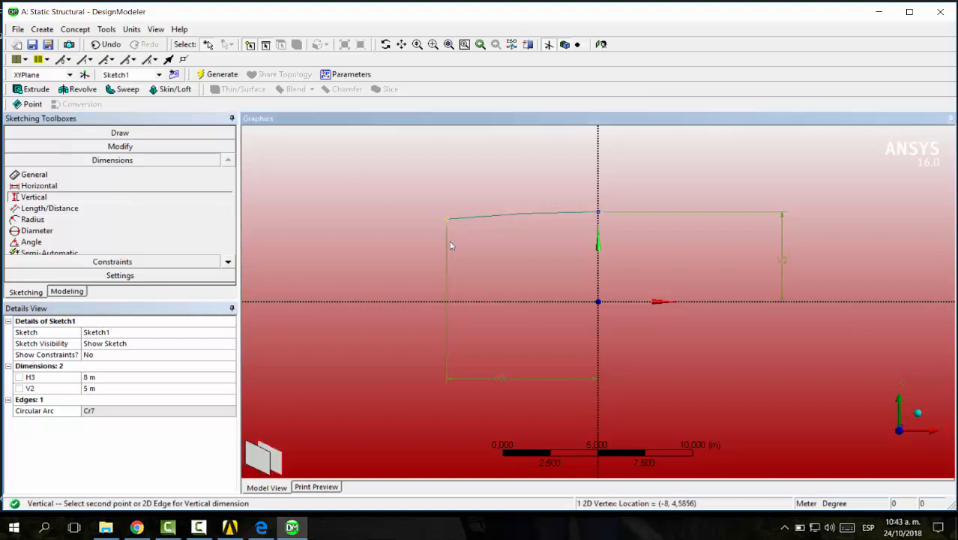
pyautogui.click(441, 302)
pyautogui.click(409, 263)
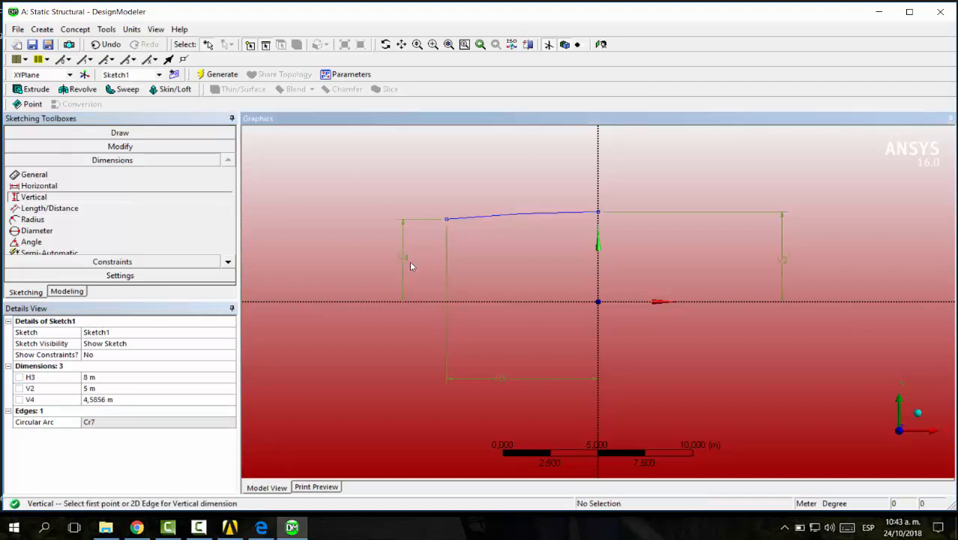
pyautogui.click(120, 399)
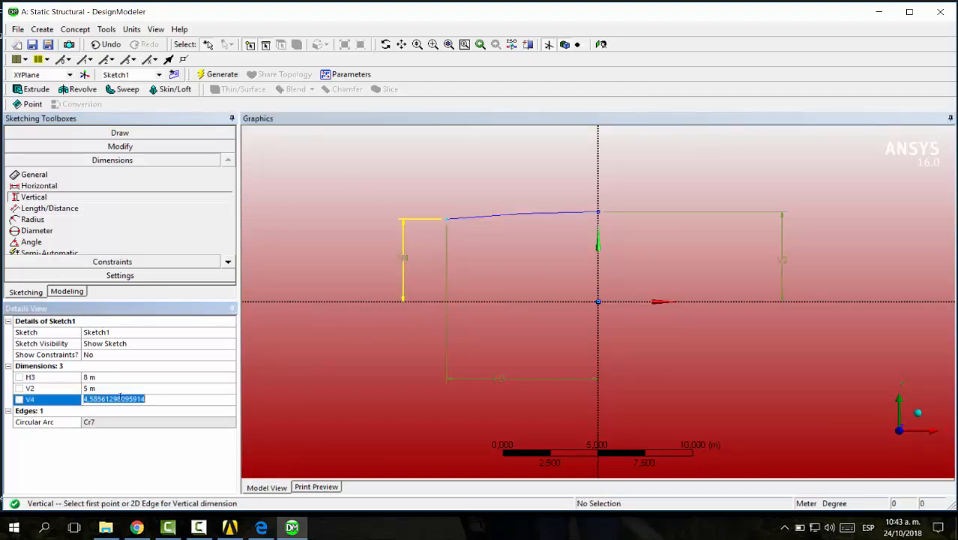
pyautogui.write('3')
pyautogui.press('Return')
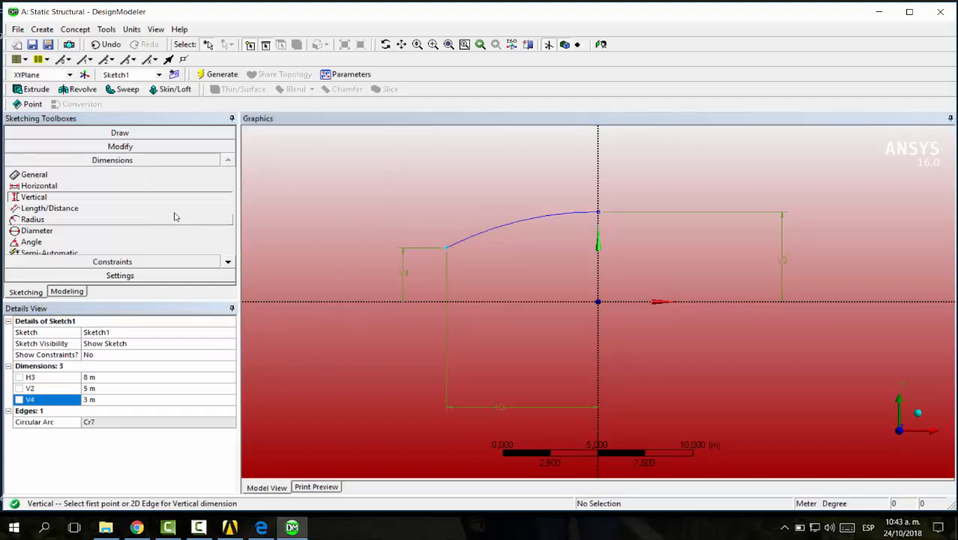
# Step: Draw a second three-point arc below the first, from about (-7.4, 1.2) to (-0.5, 4) m, bulging upward
pyautogui.click(116, 135)
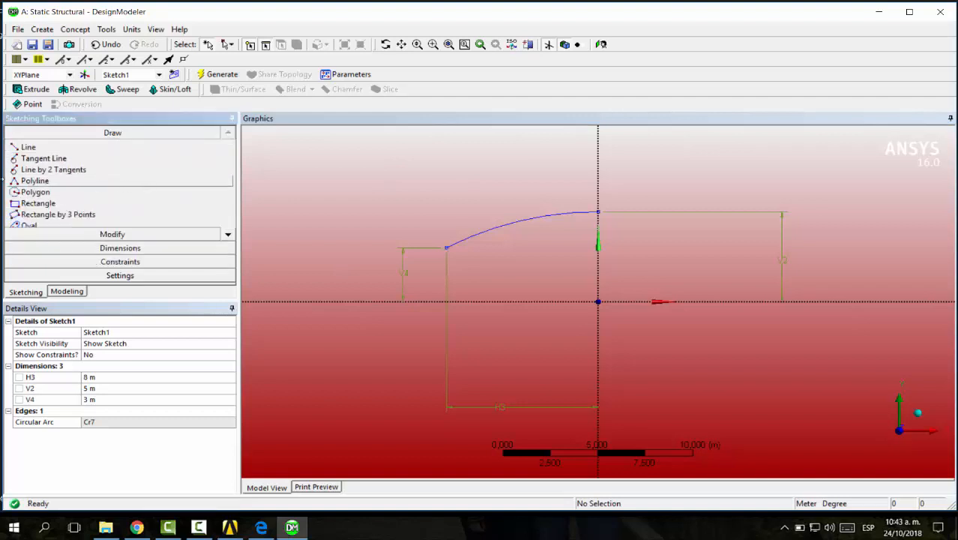
pyautogui.scroll(-5, 177, 188)
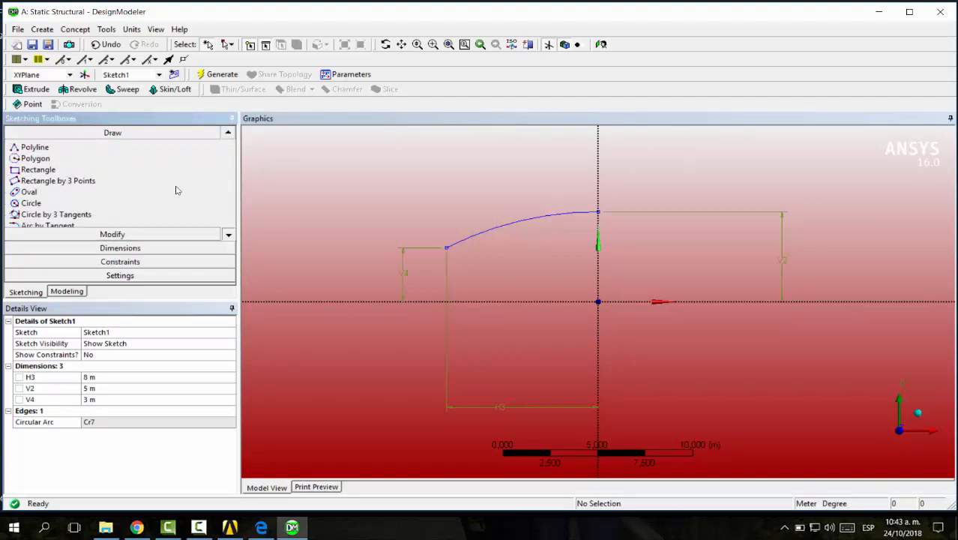
pyautogui.scroll(-1, 180, 191)
pyautogui.click(102, 204)
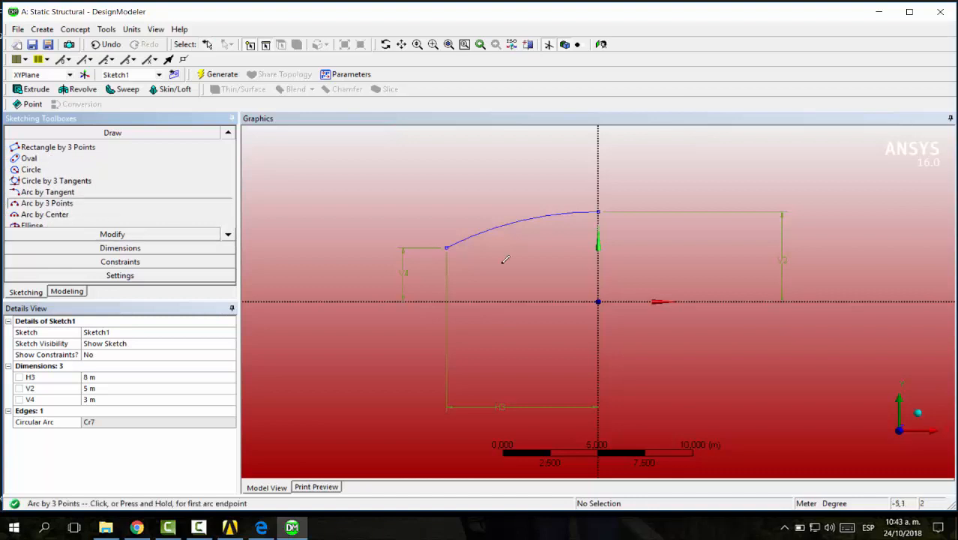
pyautogui.click(457, 277)
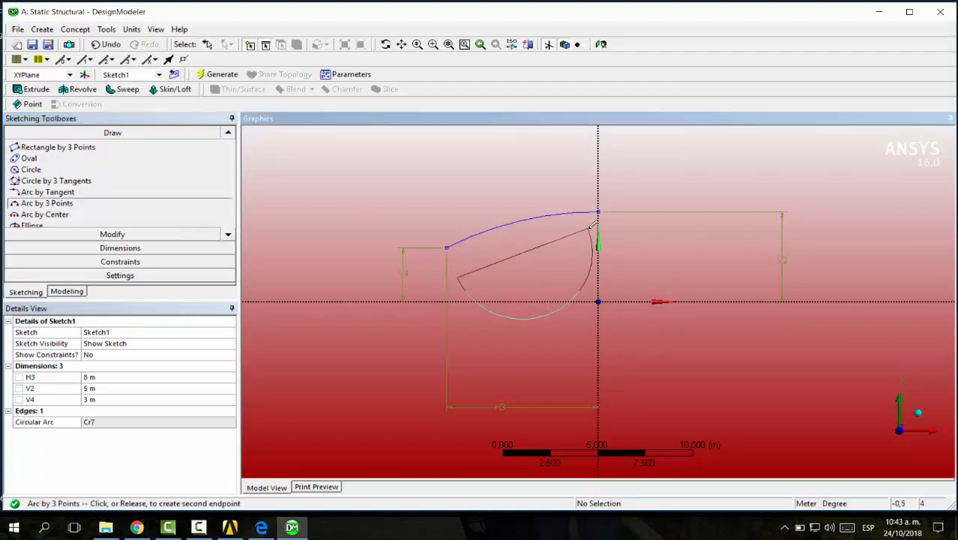
pyautogui.click(598, 433)
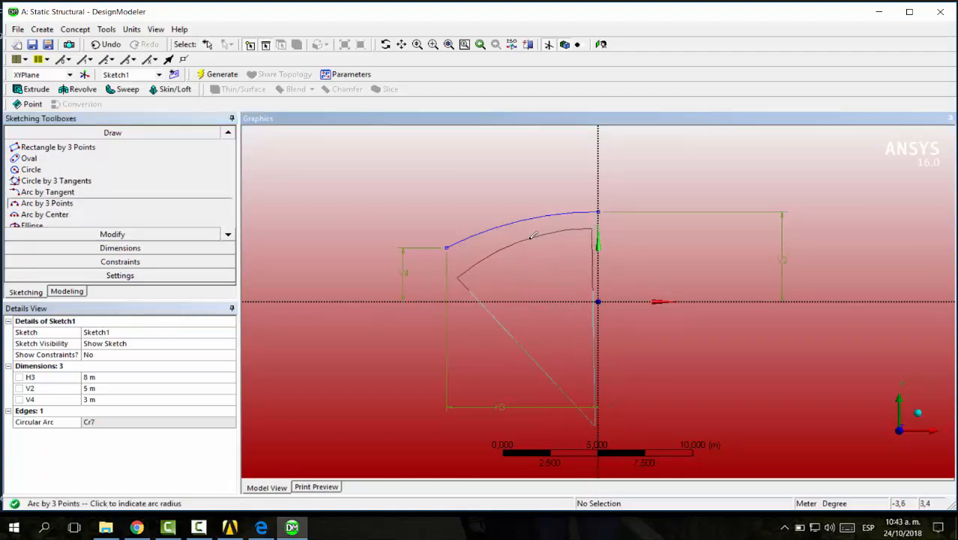
pyautogui.click(533, 237)
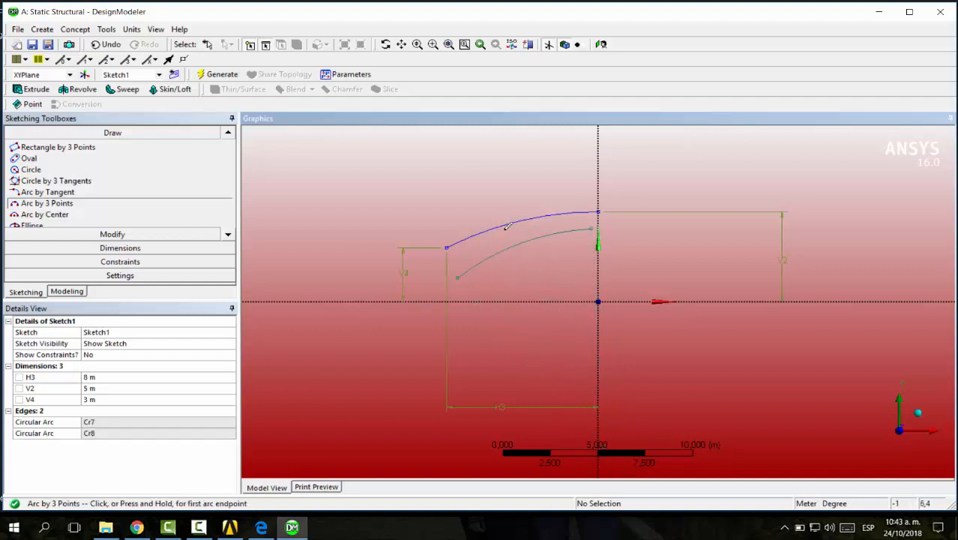
# Step: Draw two straight lines joining the left endpoints and the right endpoints of the upper and lower arcs
pyautogui.hotkey('ctrl', 'z')
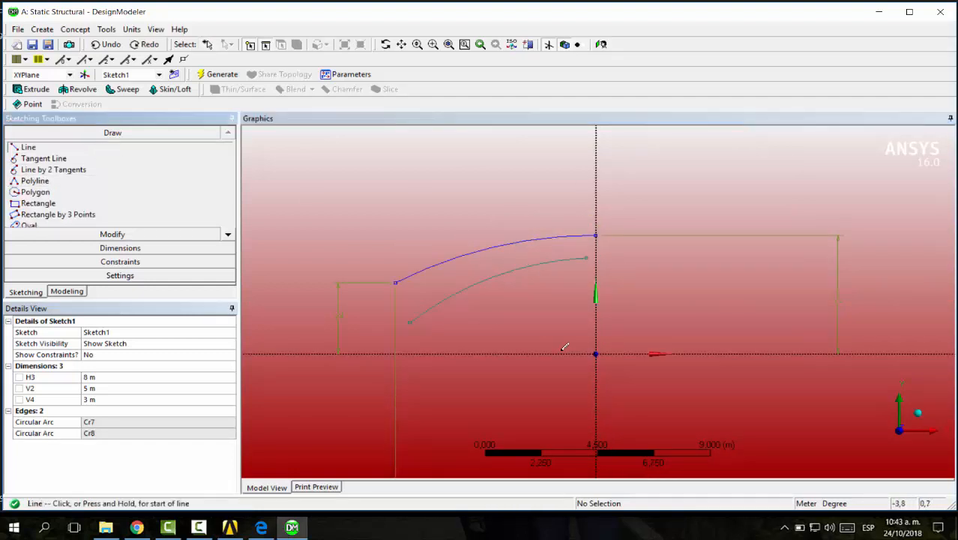
pyautogui.click(409, 322)
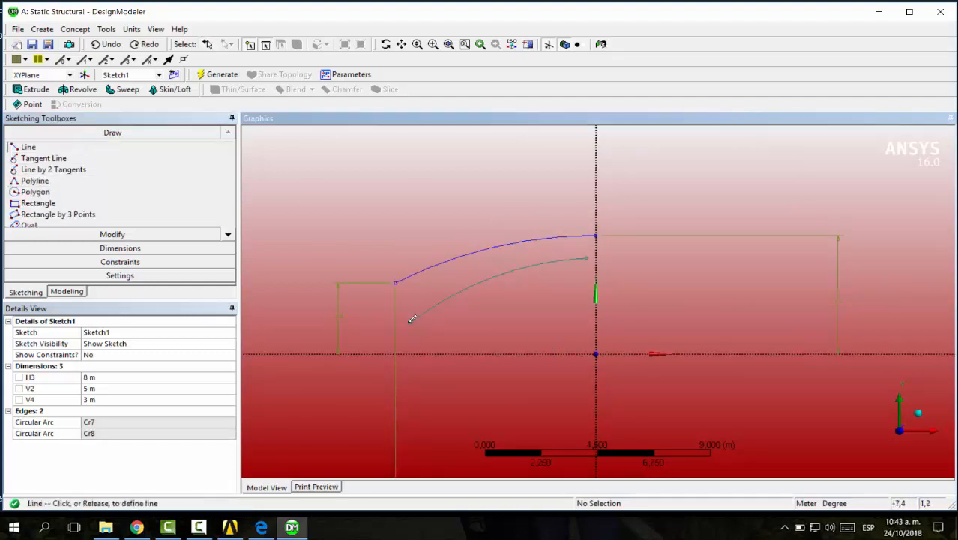
pyautogui.click(395, 283)
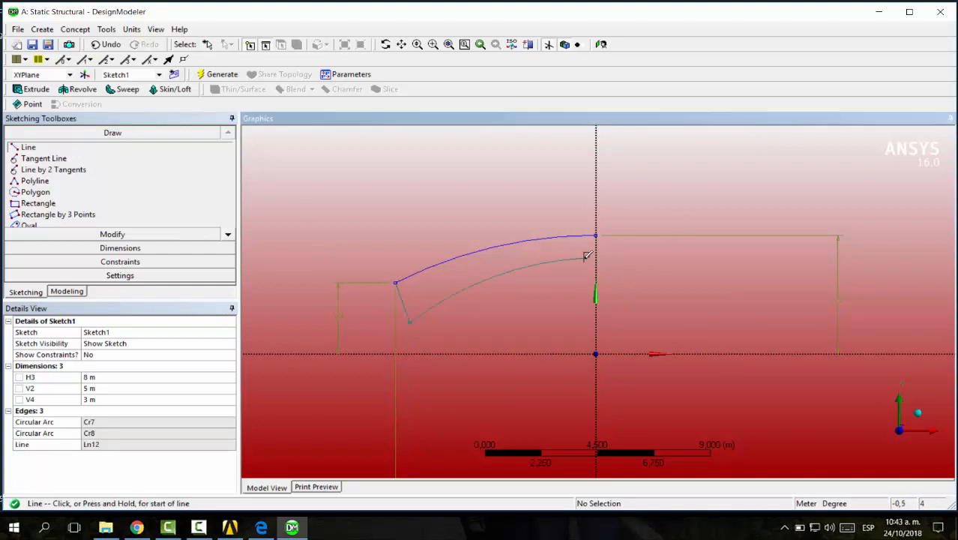
pyautogui.moveTo(586, 258); pyautogui.dragTo(596, 236)
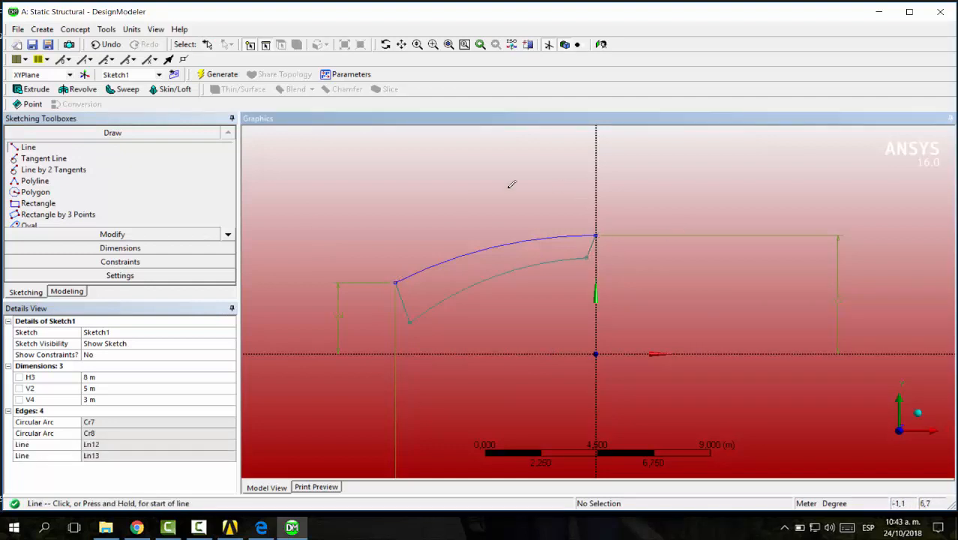
# Step: Apply a Vertical constraint to the line joining the two arcs' left endpoints
pyautogui.click(130, 248)
pyautogui.click(132, 259)
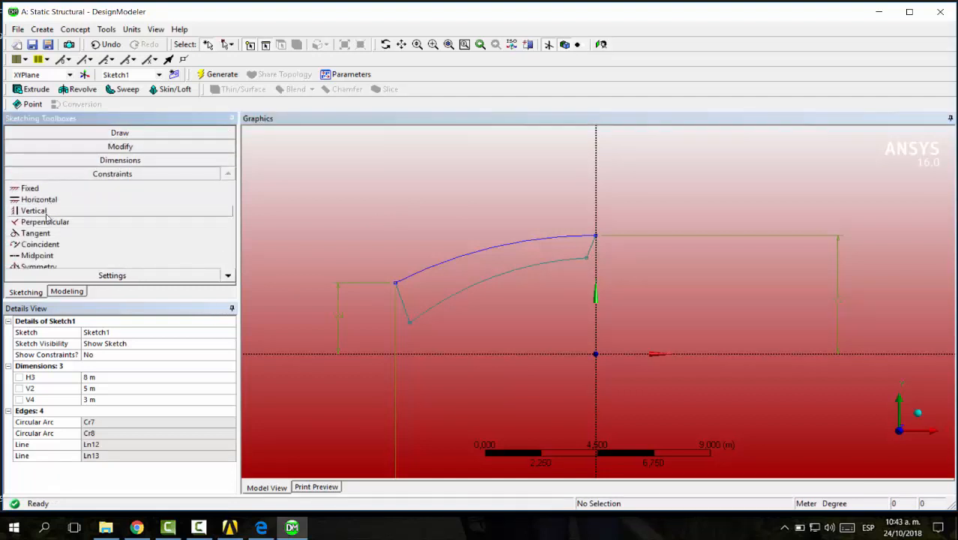
pyautogui.click(33, 210)
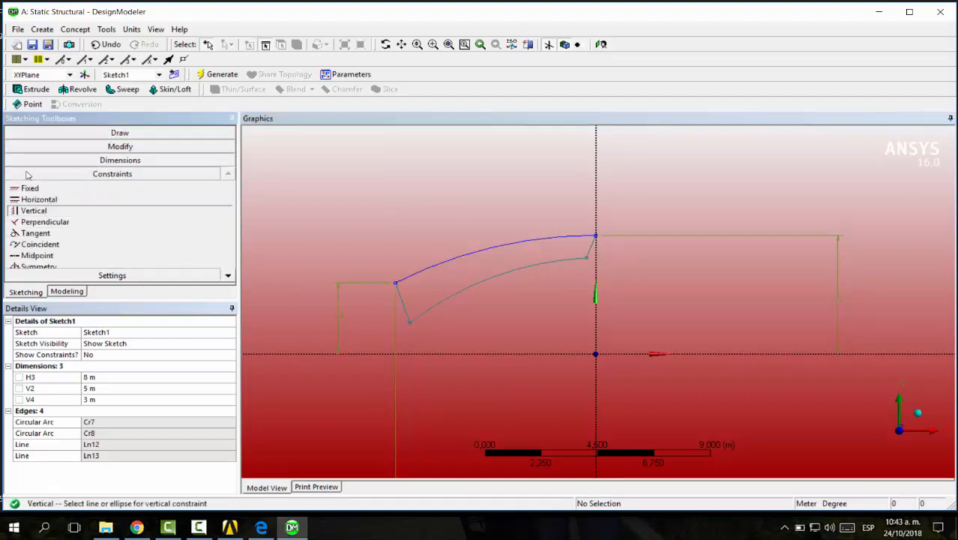
pyautogui.click(409, 304)
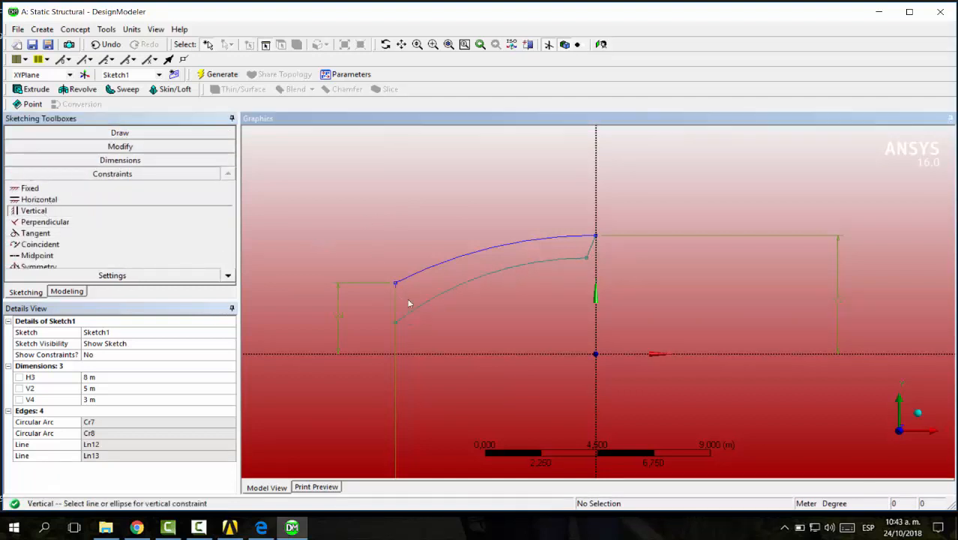
# Step: Make the lower arc's left endpoint coincident with the horizontal axis
pyautogui.click(53, 246)
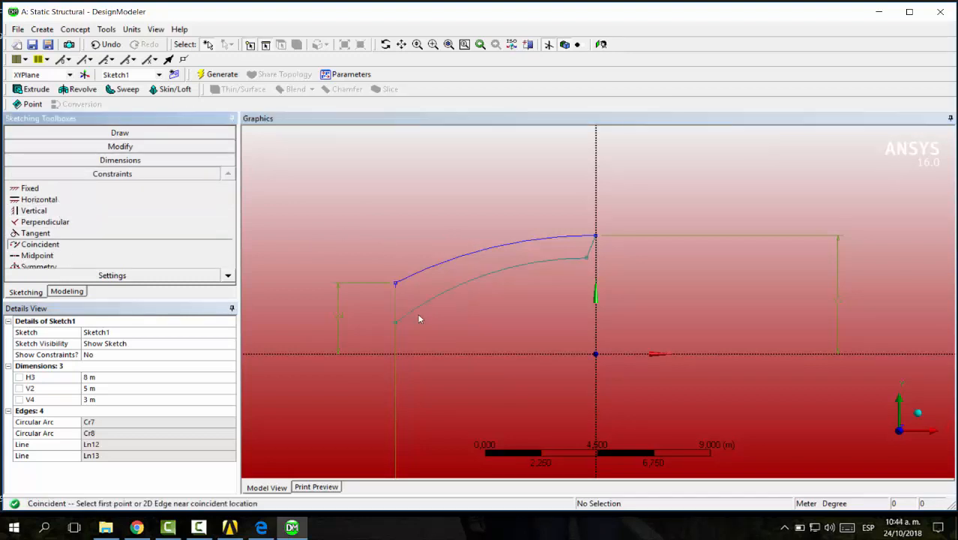
pyautogui.click(395, 322)
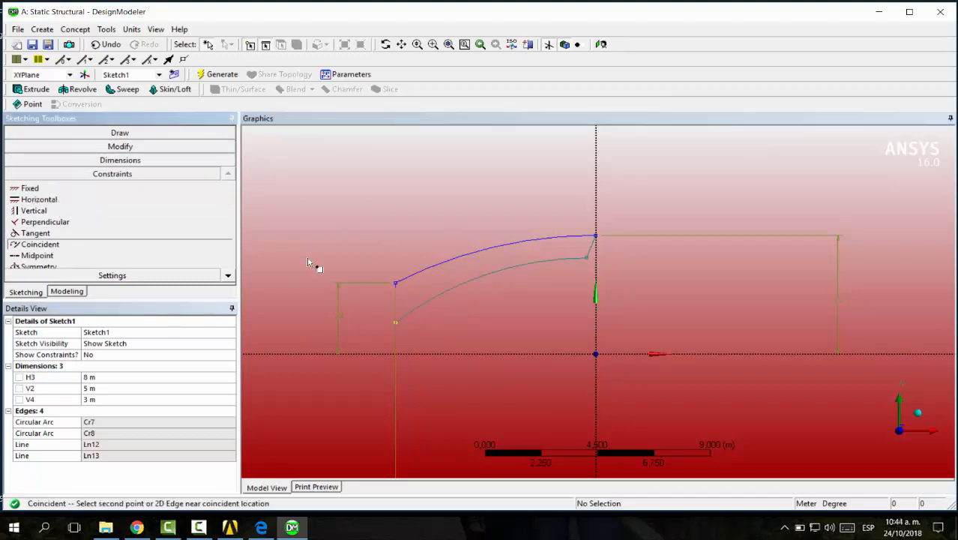
pyautogui.click(450, 357)
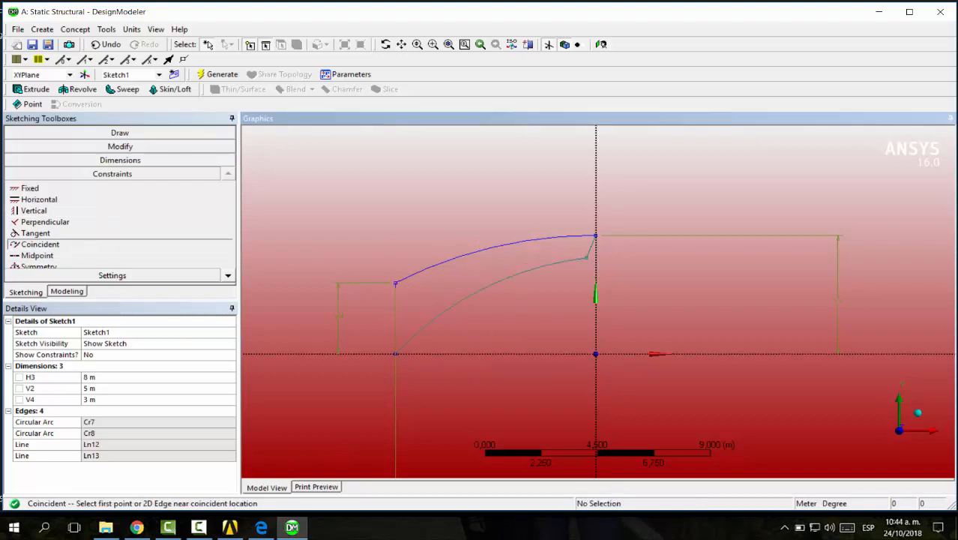
# Step: Consult the Practica #6 PDF drawing and add a horizontal dimension between the vertical axis and the lower arc's right endpoint, placed below that endpoint
pyautogui.moveTo(137, 527)
pyautogui.click(169, 471)
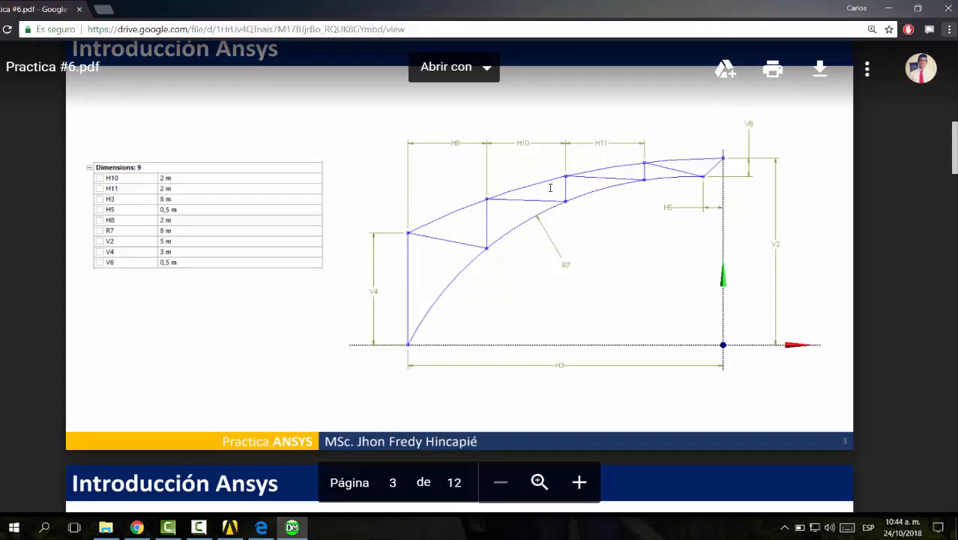
pyautogui.hotkey('alt', 'Tab')
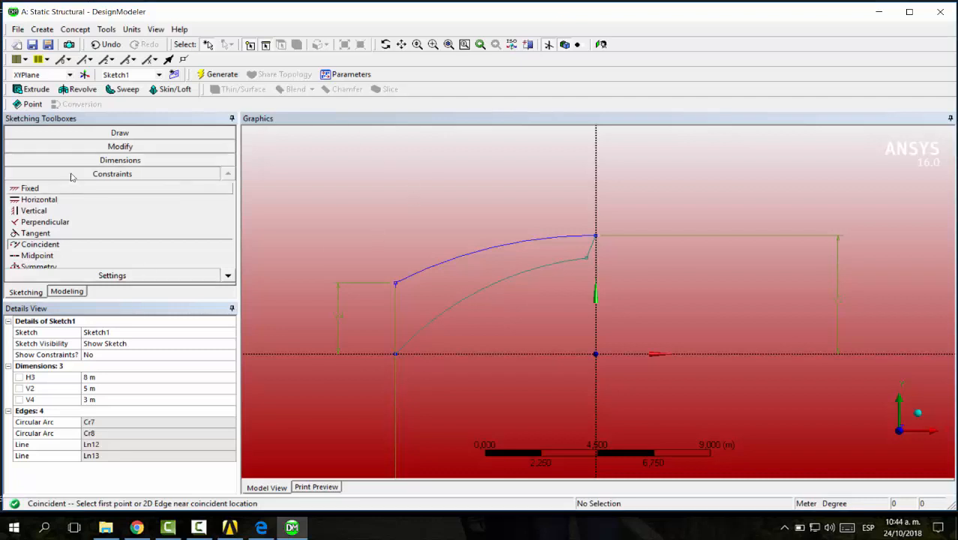
pyautogui.click(43, 159)
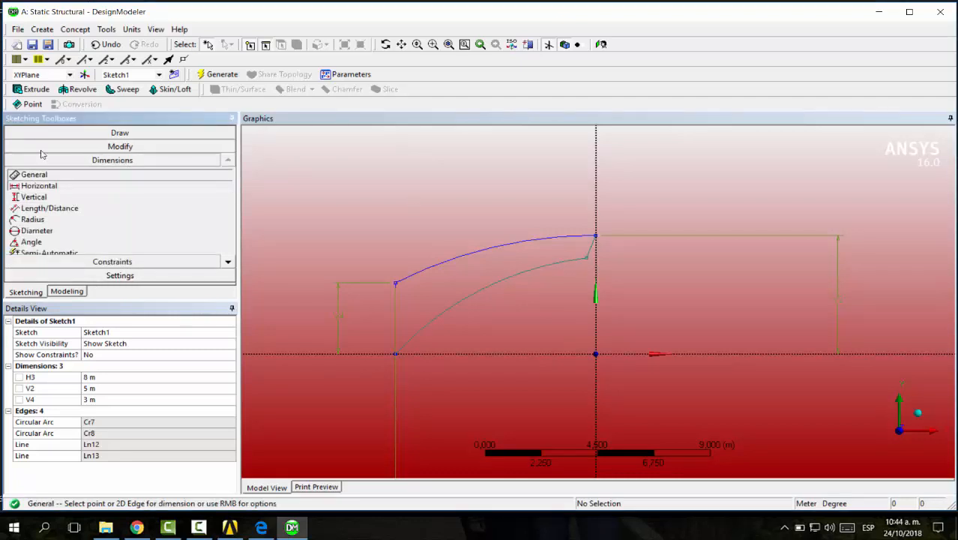
pyautogui.click(39, 185)
pyautogui.click(596, 266)
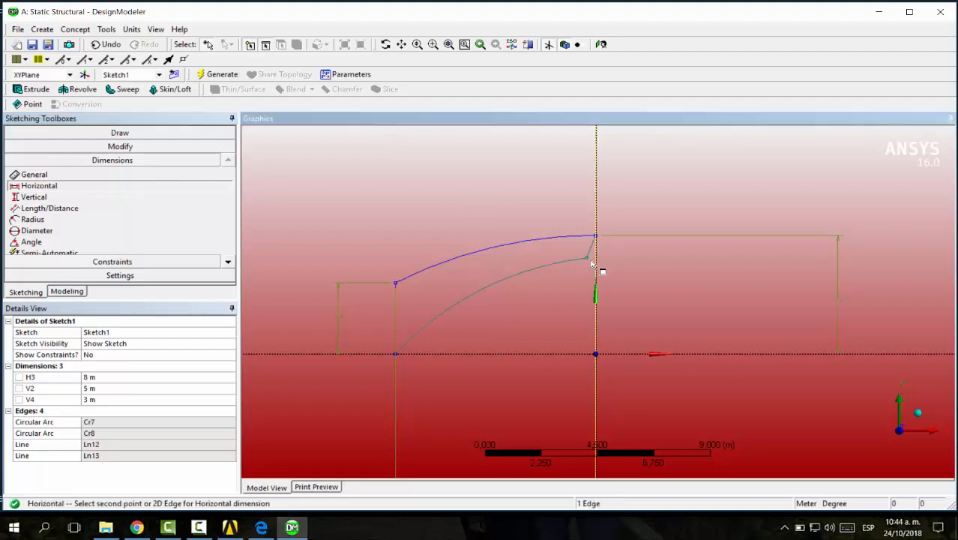
pyautogui.click(587, 258)
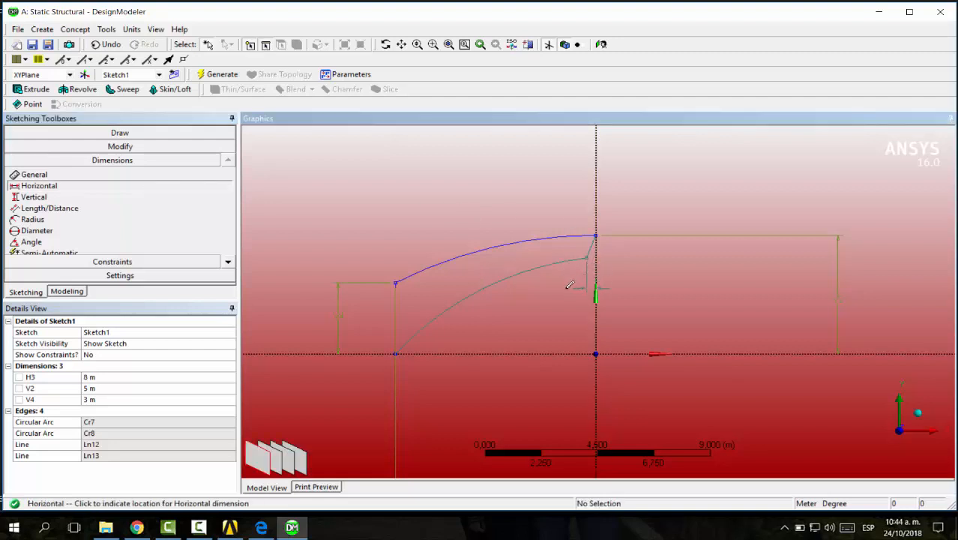
pyautogui.click(572, 282)
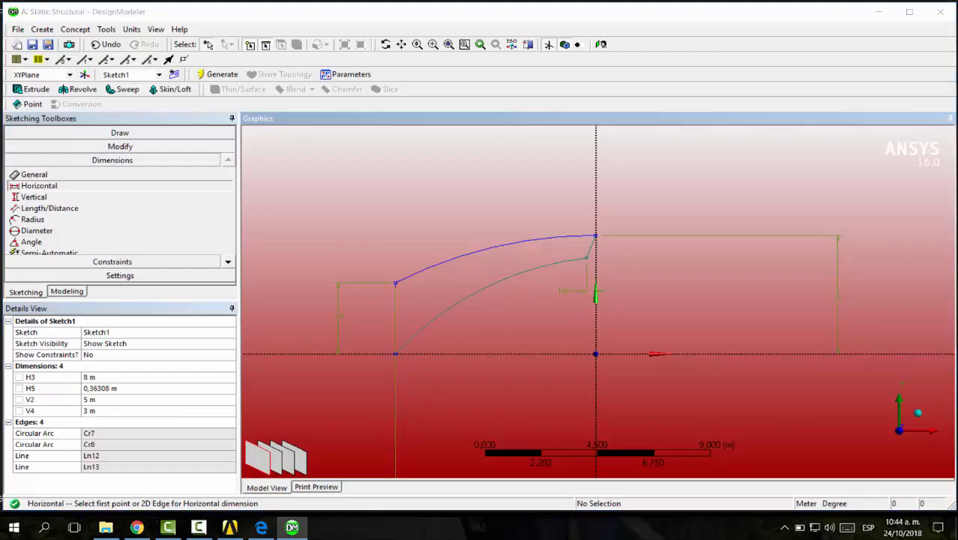
# Step: Check the Practica #6 PDF and set the horizontal dimension between the vertical axis and the lower arc's right endpoint to 0,5 m
pyautogui.moveTo(137, 527)
pyautogui.click(177, 482)
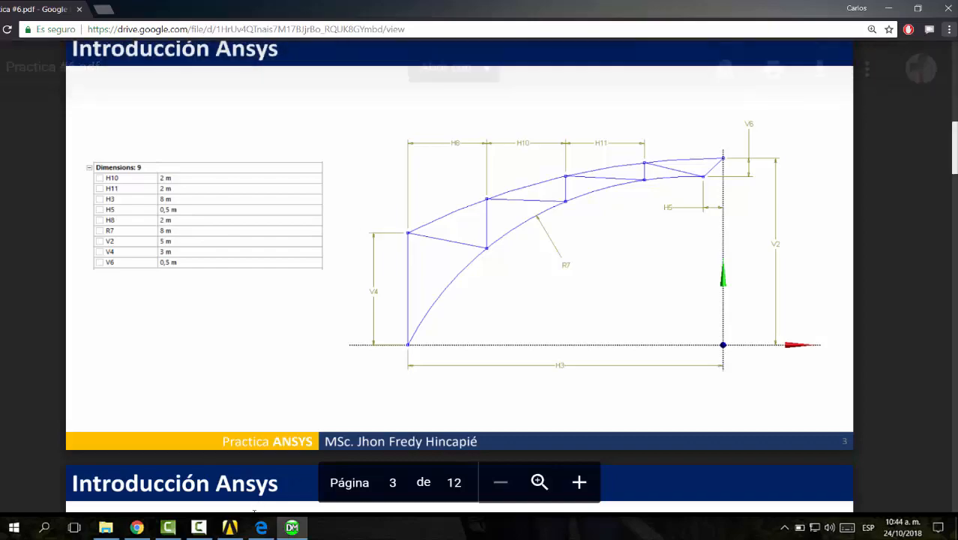
pyautogui.click(292, 527)
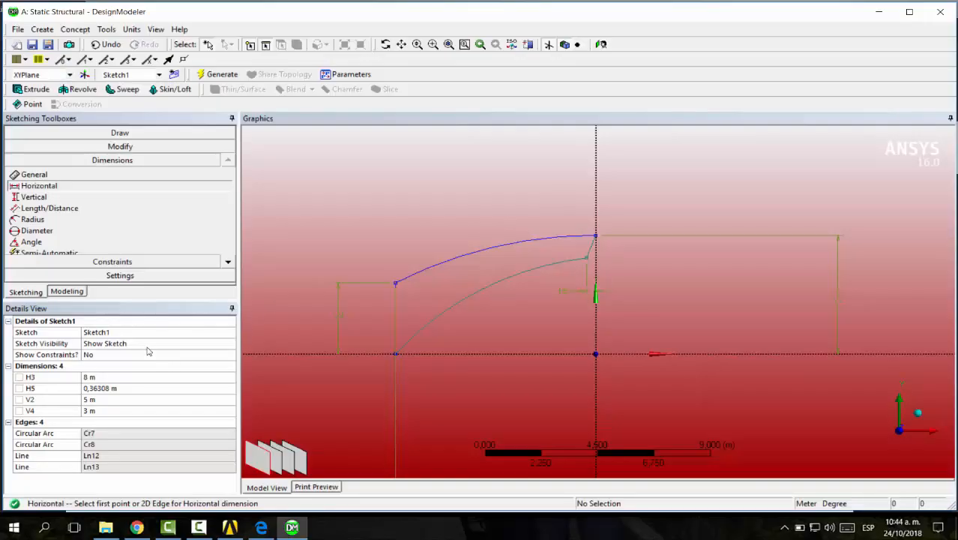
pyautogui.click(113, 389)
pyautogui.write('0,5')
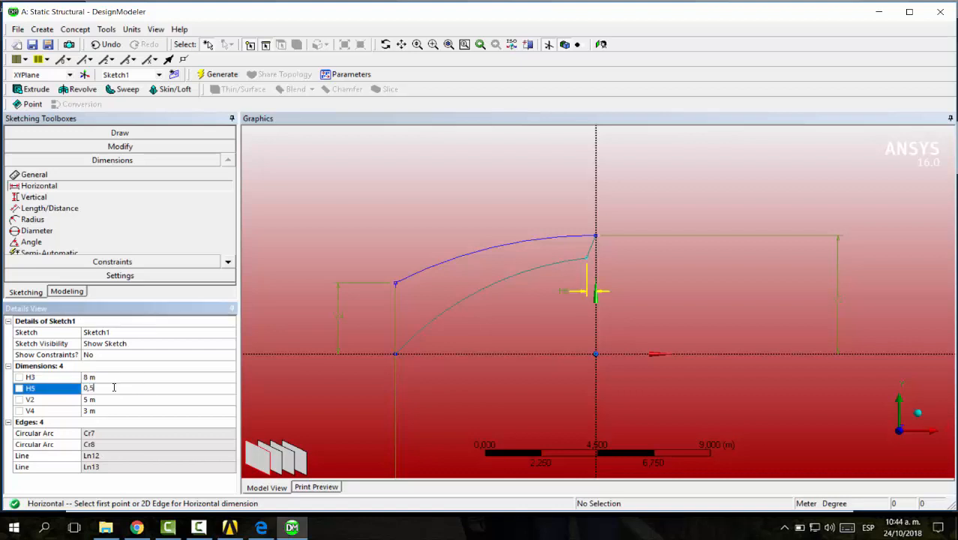
pyautogui.press('Return')
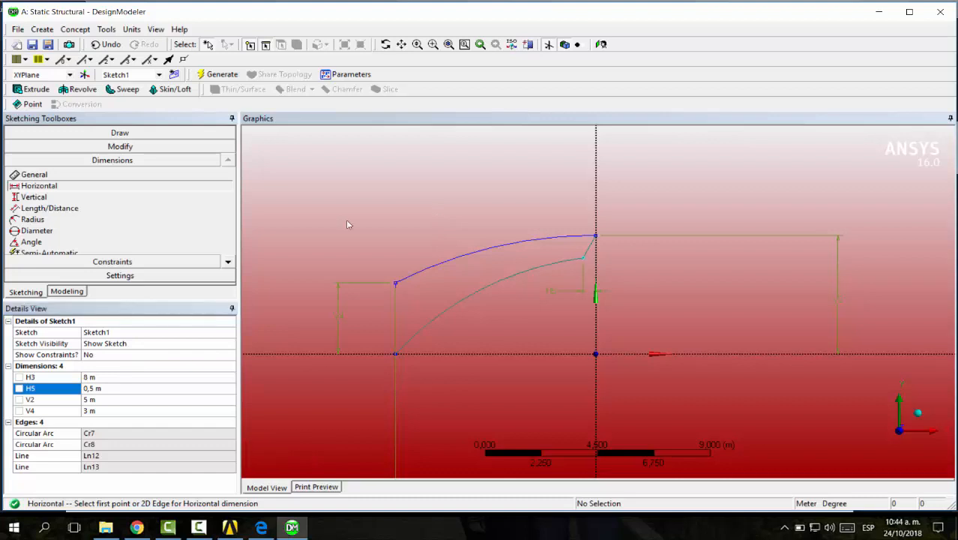
# Step: Add a vertical dimension between the right endpoints of the lower and upper arcs and set it to 0,5 m per the PDF
pyautogui.click(63, 199)
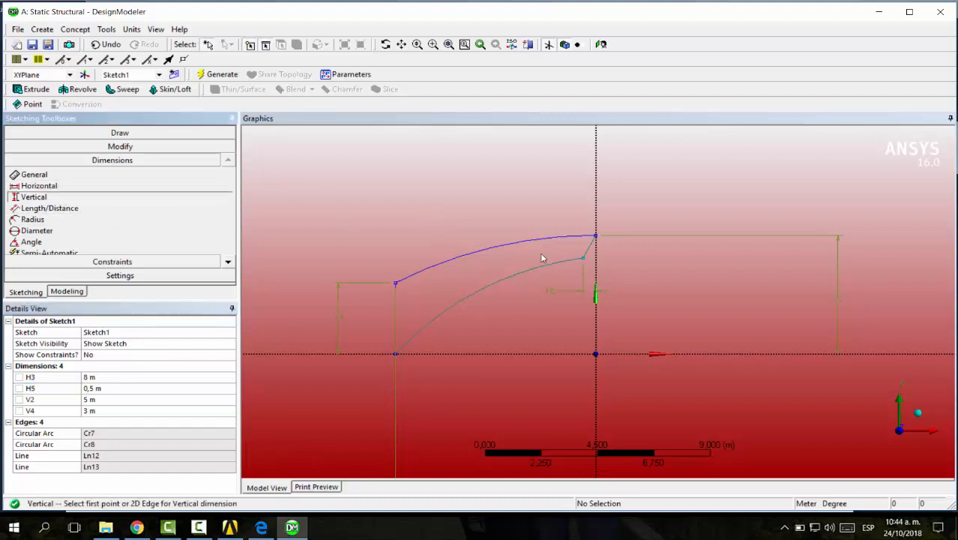
pyautogui.click(584, 258)
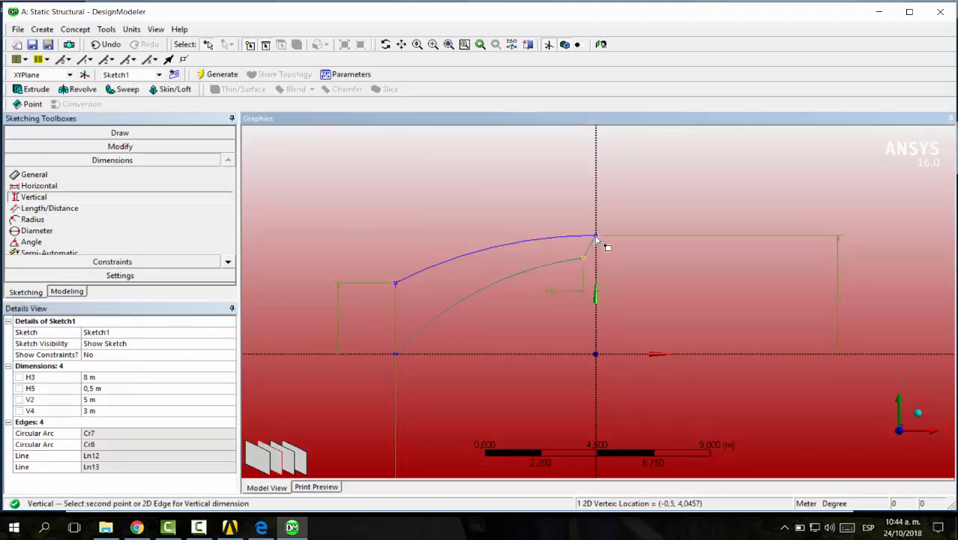
pyautogui.click(596, 236)
pyautogui.click(634, 217)
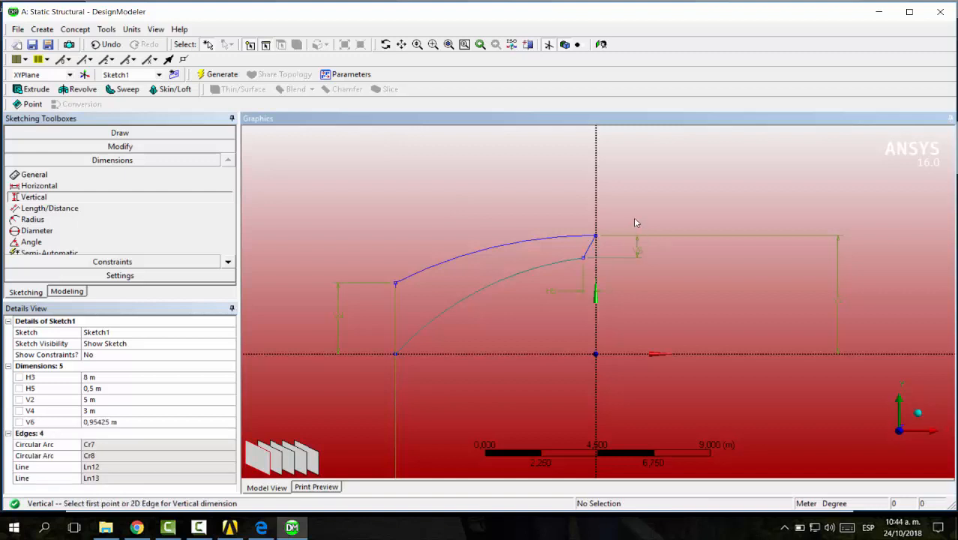
pyautogui.hotkey('alt', 'Tab')
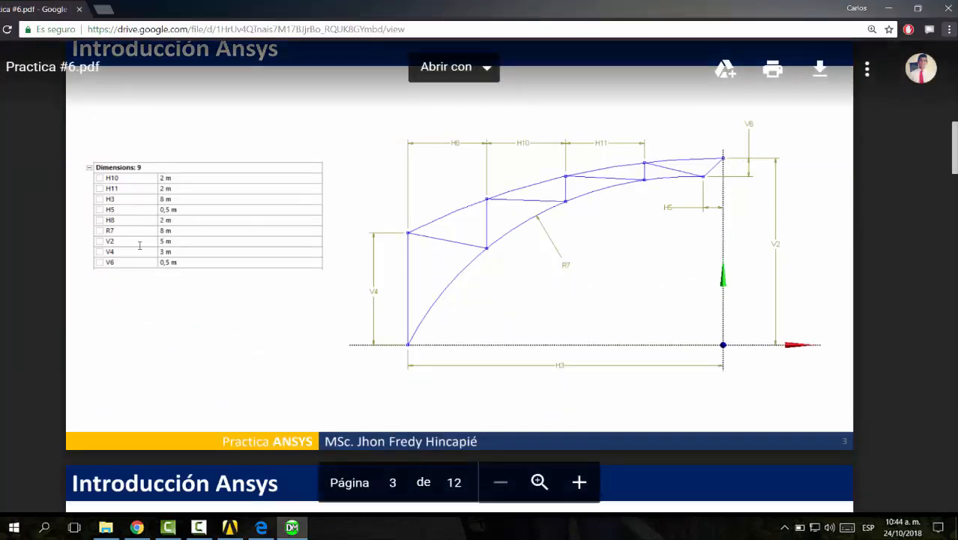
pyautogui.hotkey('alt', 'Tab')
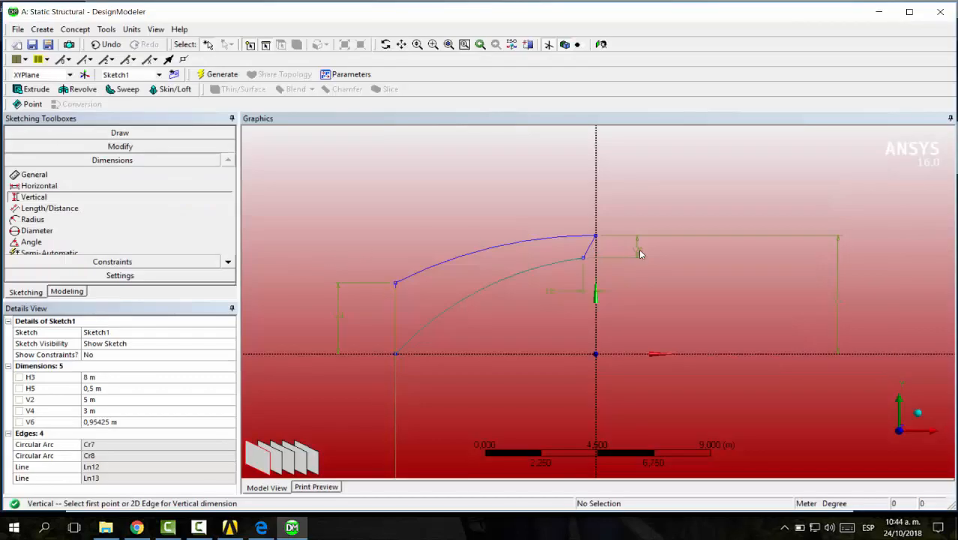
pyautogui.click(96, 422)
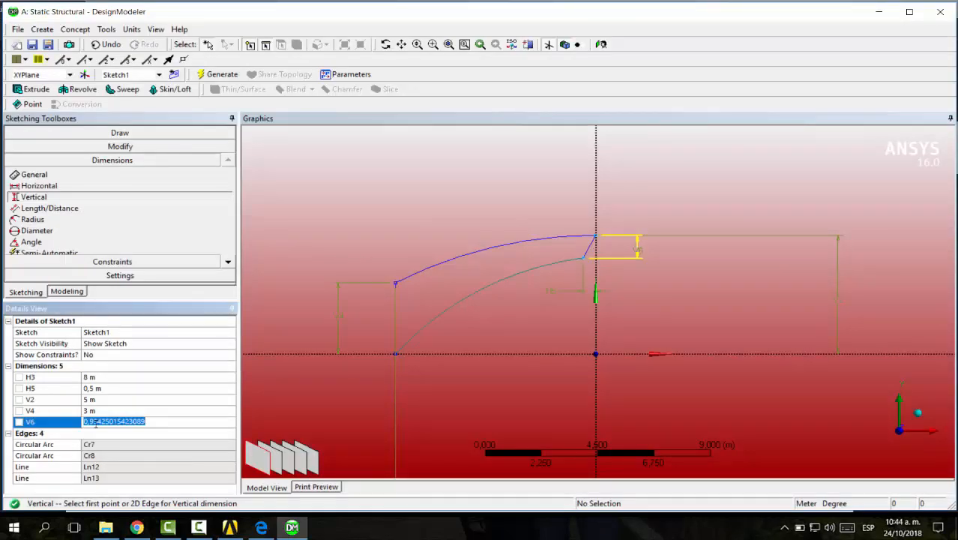
pyautogui.write('0,5')
pyautogui.press('Return')
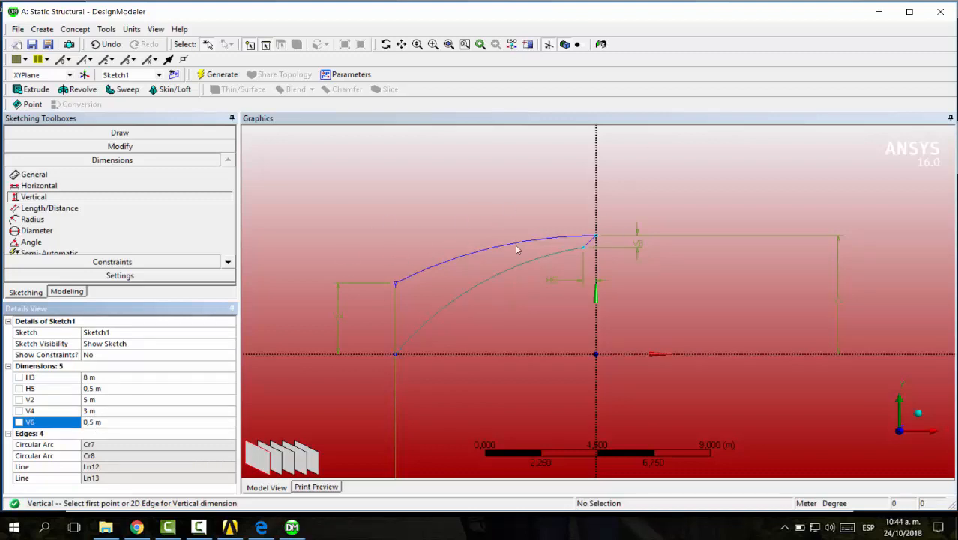
# Step: Compare the truss sketch's diagonals, verticals and 2 m spacings with the Practica #6 PDF drawing
pyautogui.hotkey('alt', 'Tab')
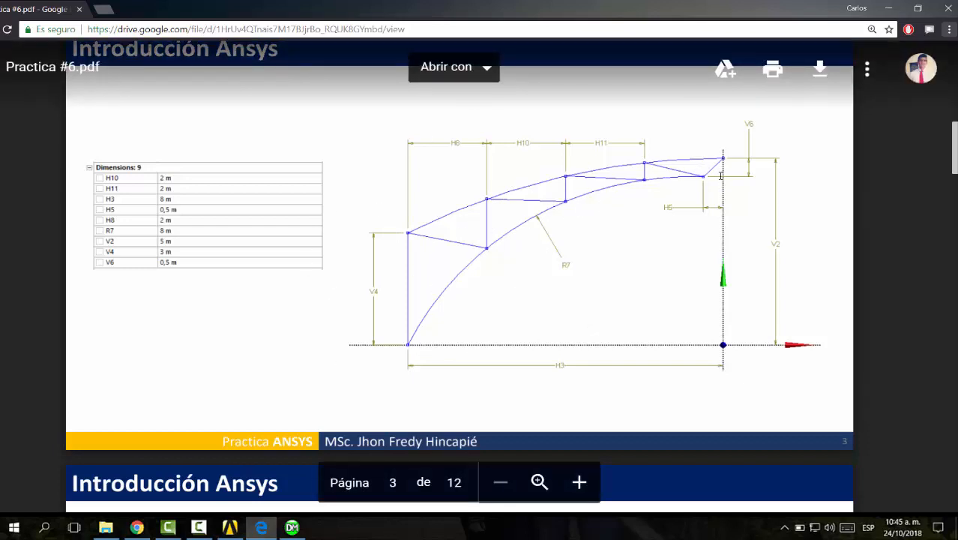
pyautogui.hotkey('alt', 'Tab')
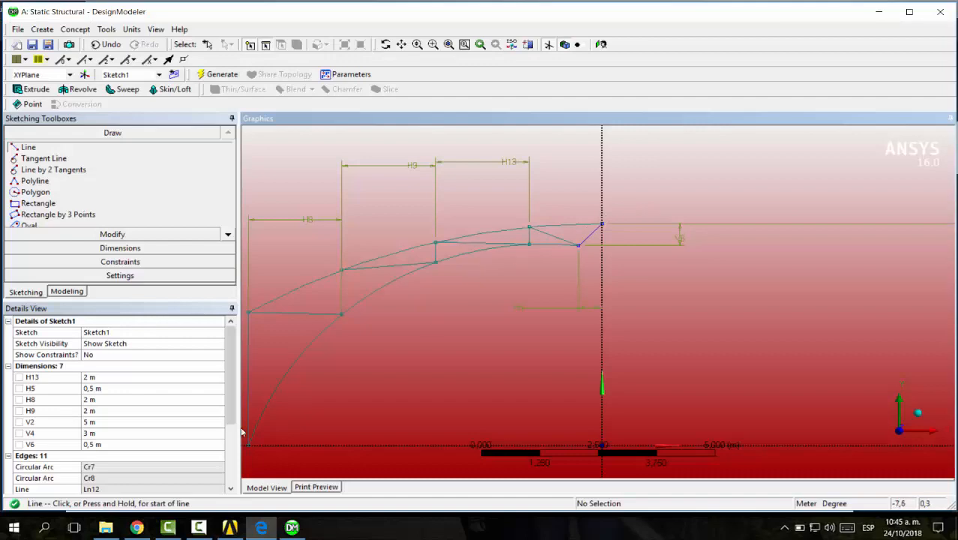
pyautogui.hotkey('alt', 'Tab')
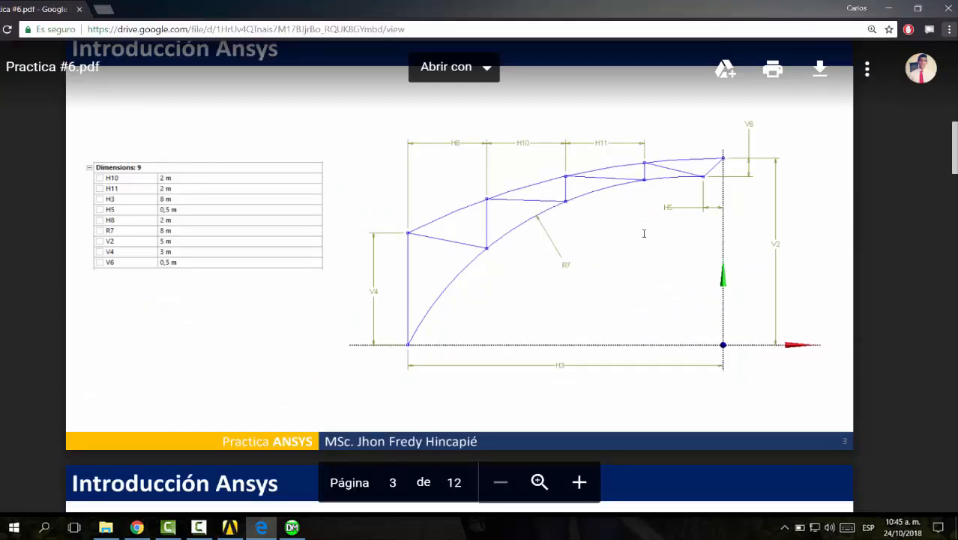
pyautogui.hotkey('alt', 'Tab')
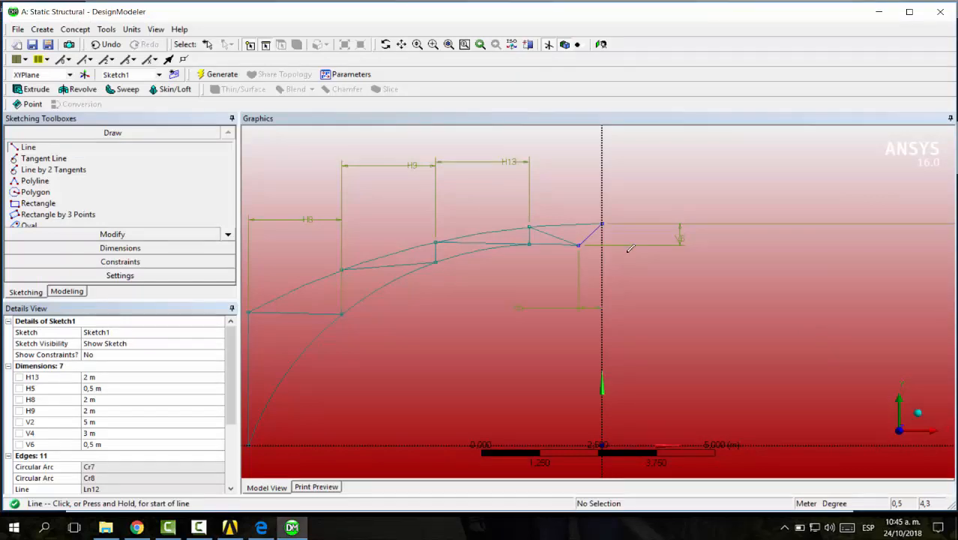
pyautogui.hotkey('alt', 'Tab')
pyautogui.hotkey('alt', 'Tab')
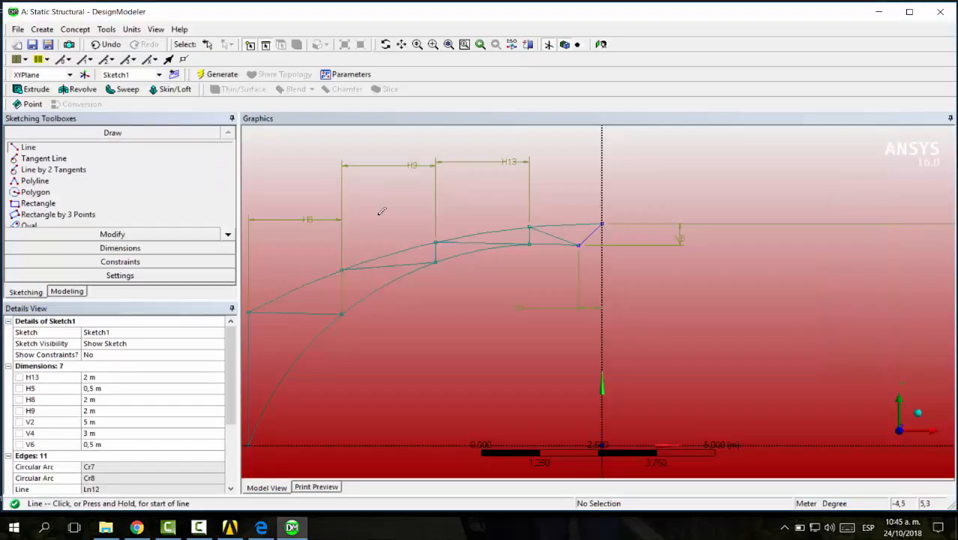
pyautogui.scroll(-5, 530, 205)
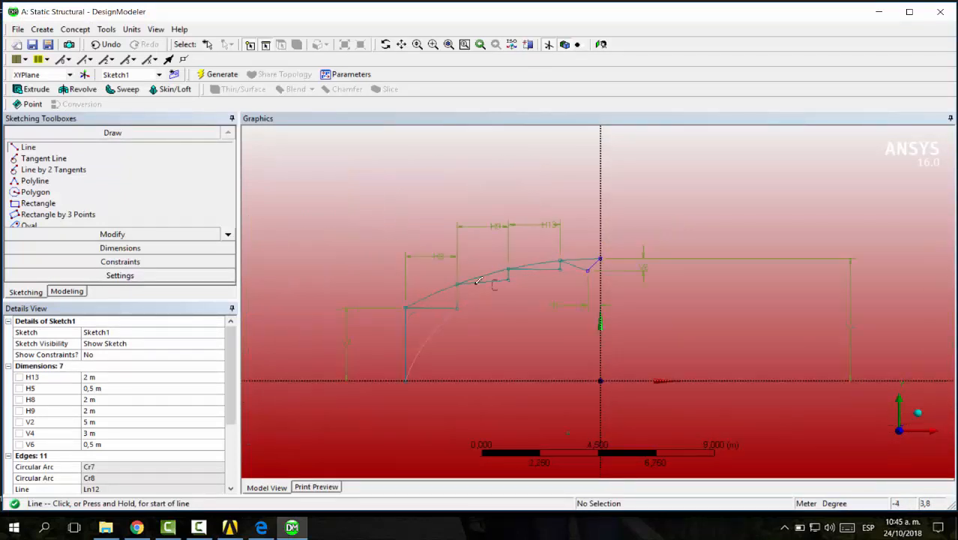
# Step: Generate a line body with Lines From Sketches, using Sketch1 as the base object and the Add Material operation
pyautogui.click(69, 294)
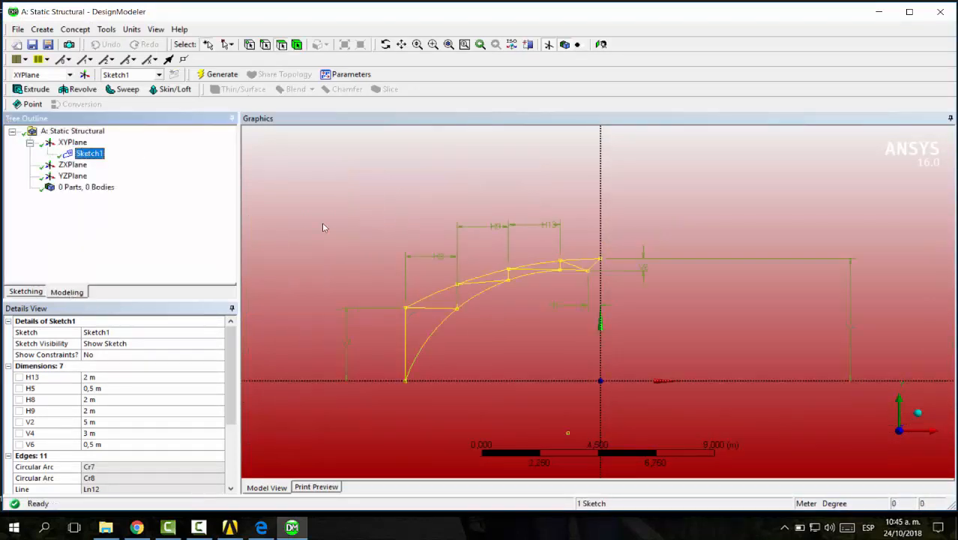
pyautogui.click(301, 233)
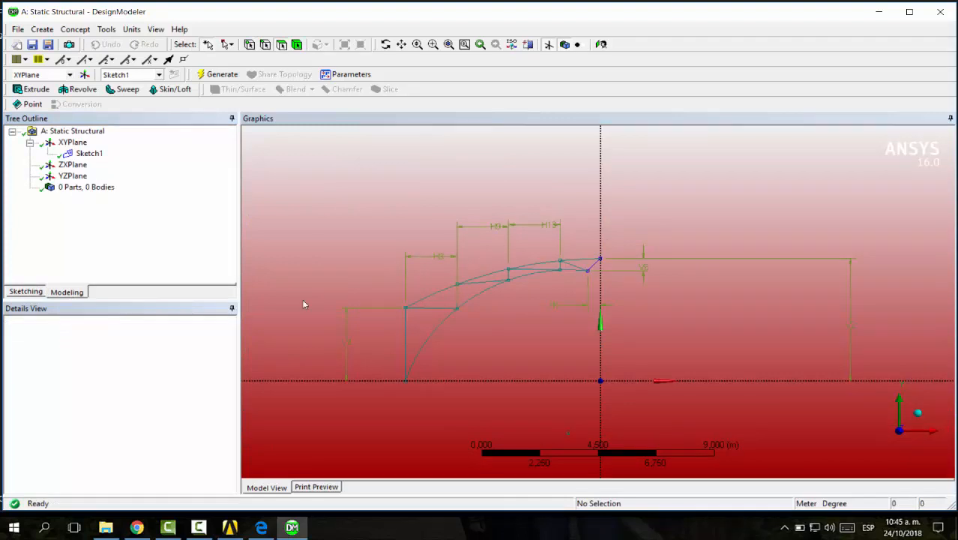
pyautogui.click(76, 30)
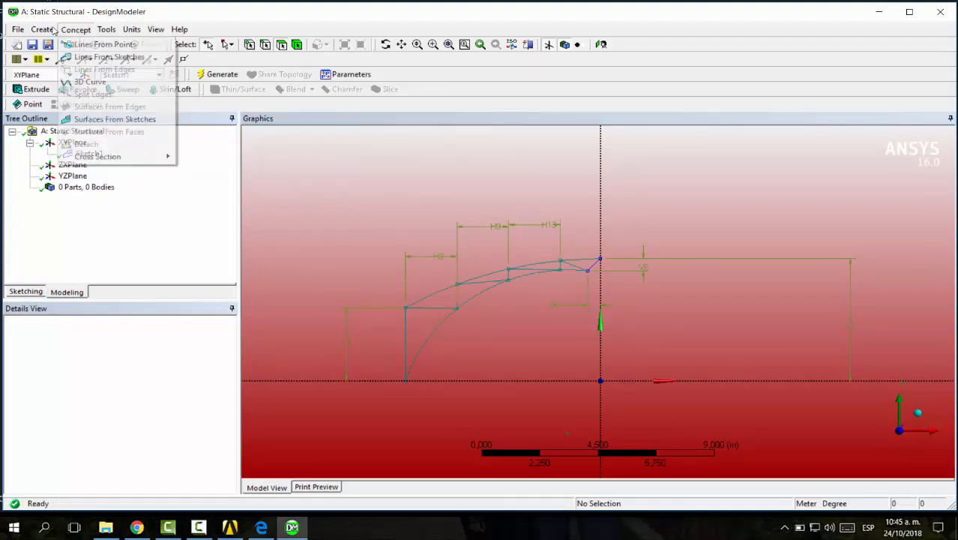
pyautogui.click(105, 56)
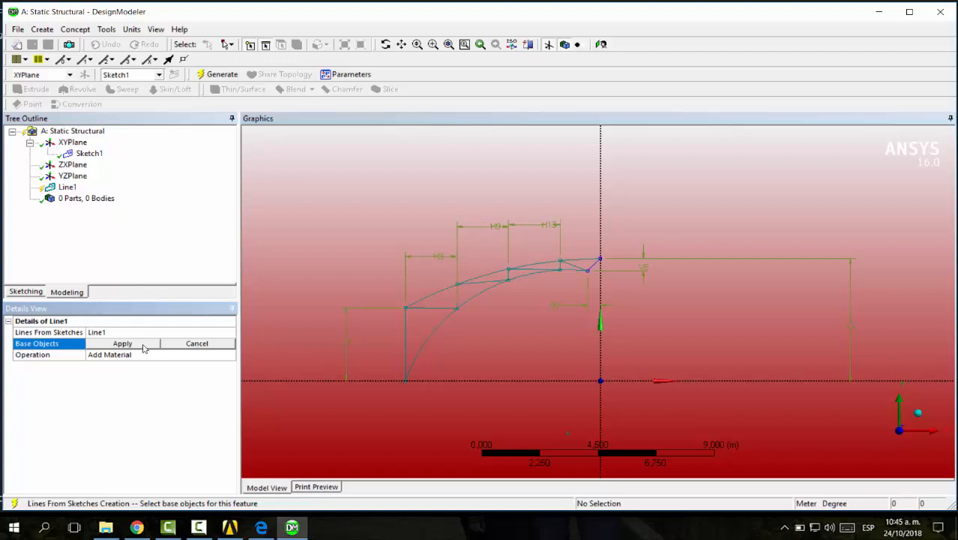
pyautogui.click(88, 152)
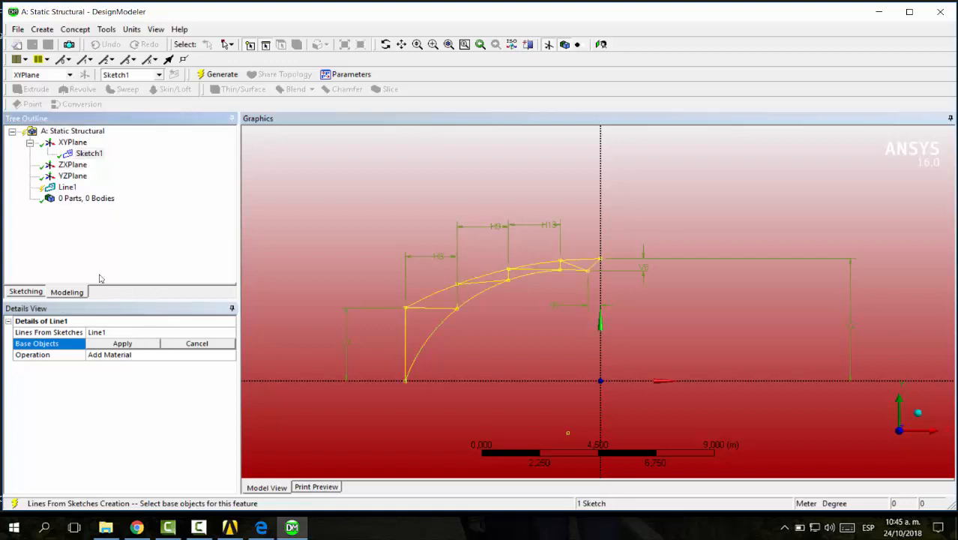
pyautogui.click(122, 342)
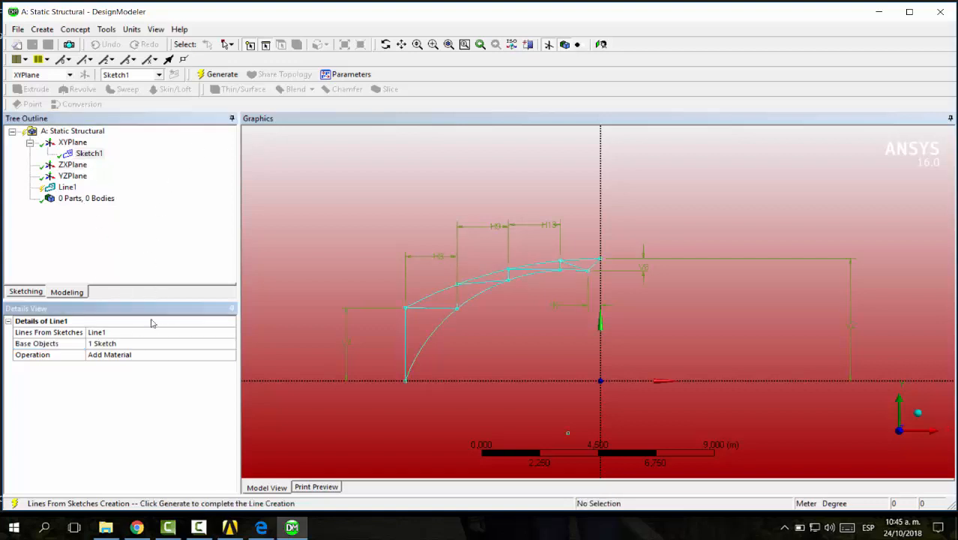
pyautogui.click(219, 76)
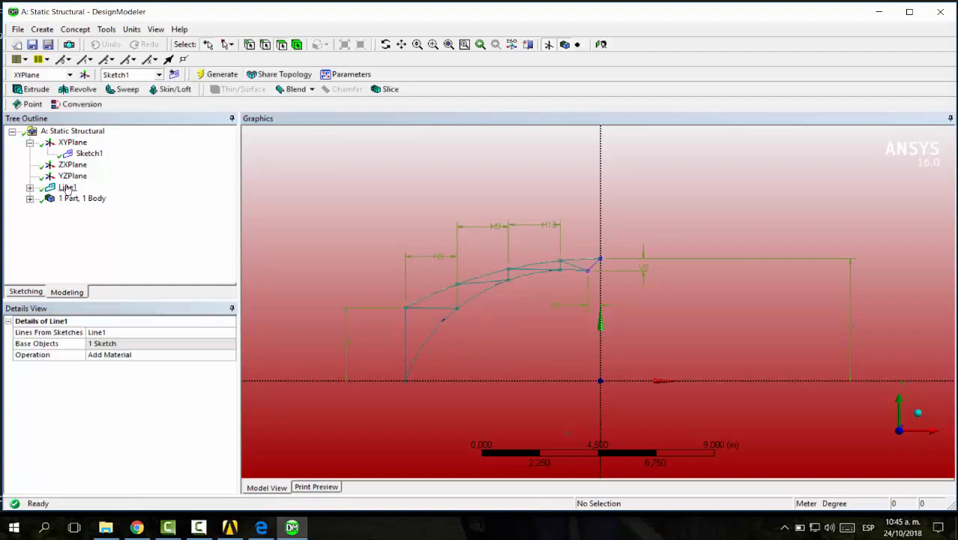
# Step: Check the new line body's details and create a Rectangular Tube cross section
pyautogui.click(29, 198)
pyautogui.click(84, 210)
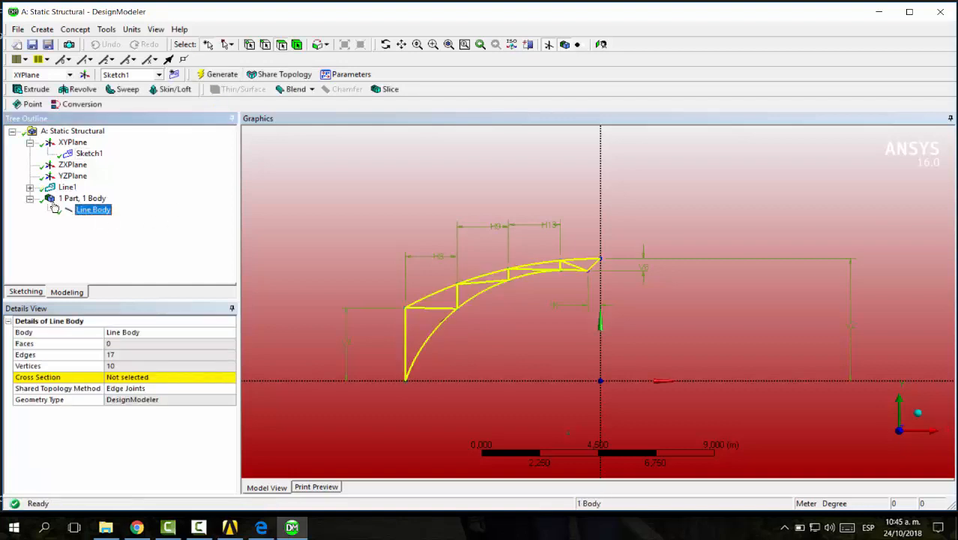
pyautogui.click(74, 30)
pyautogui.moveTo(101, 157)
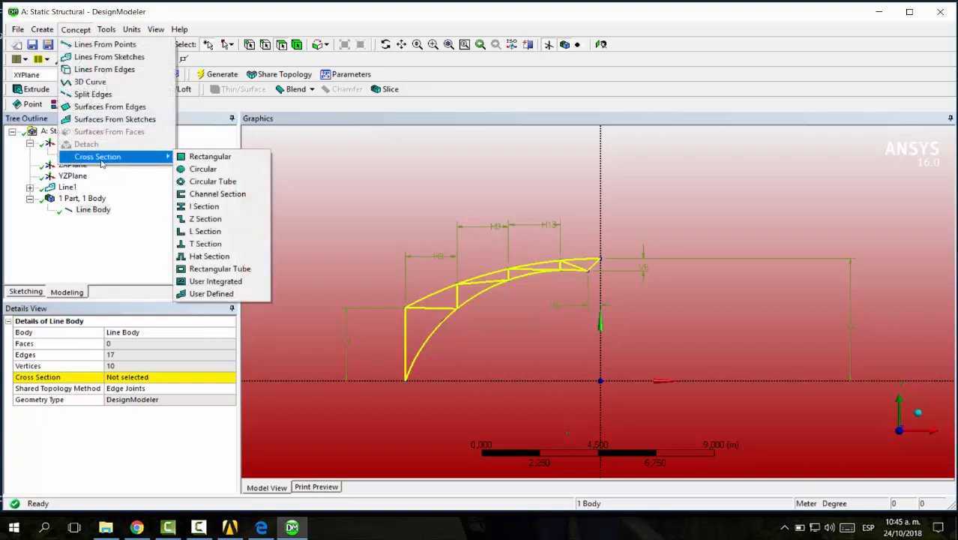
pyautogui.click(219, 268)
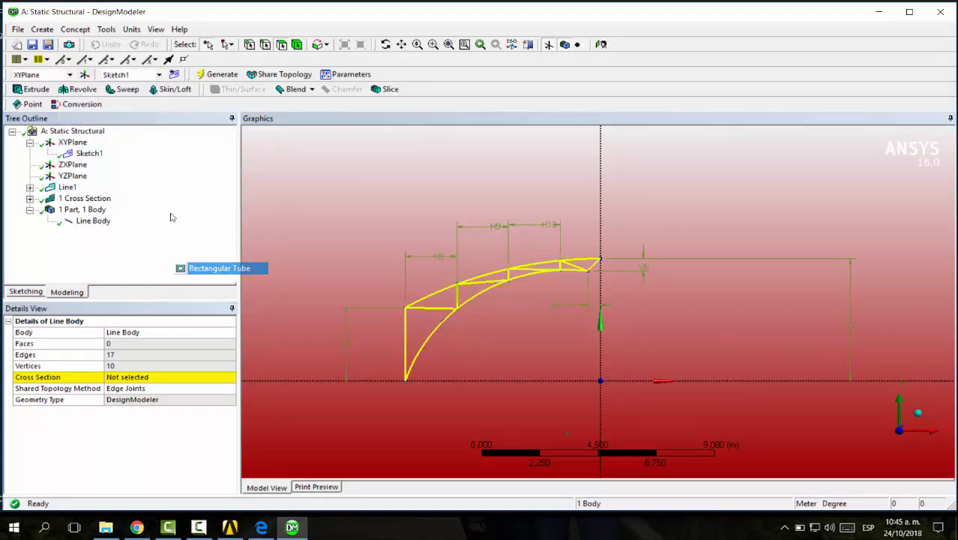
# Step: Assign the RectTube1 cross section to the line body
pyautogui.click(91, 232)
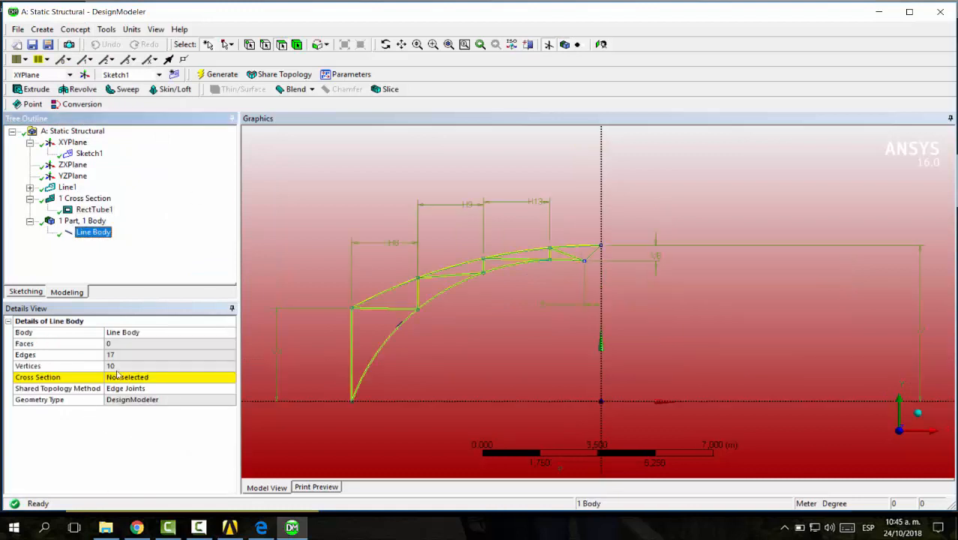
pyautogui.click(178, 380)
pyautogui.click(177, 380)
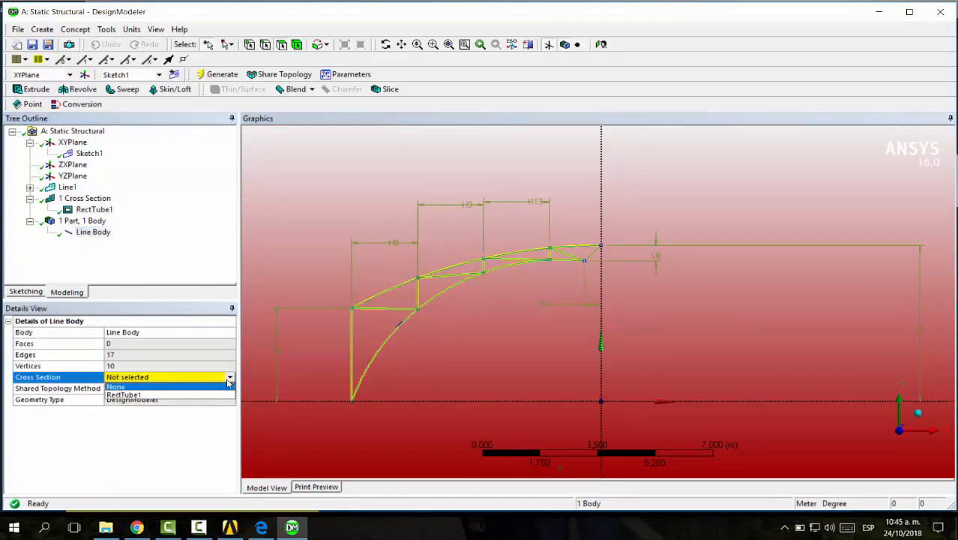
pyautogui.click(154, 395)
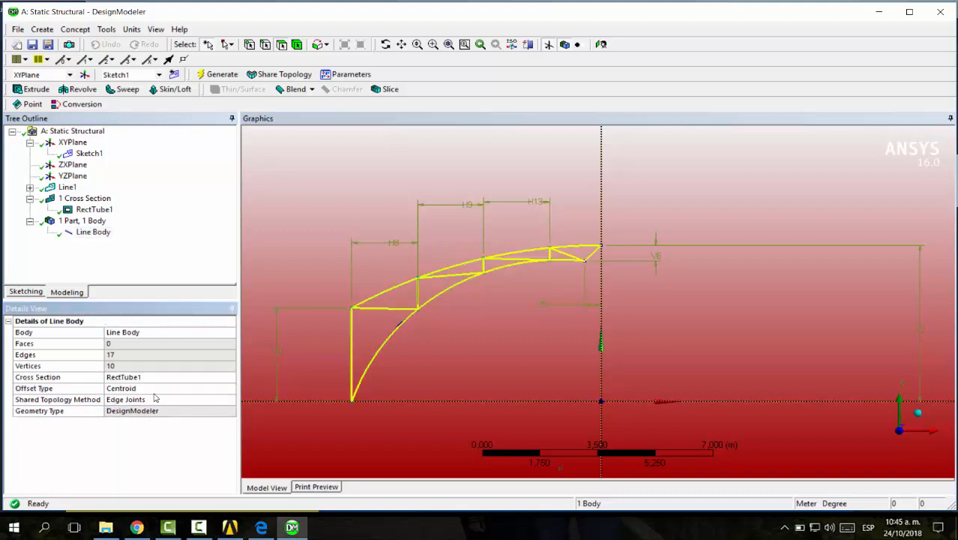
pyautogui.click(285, 230)
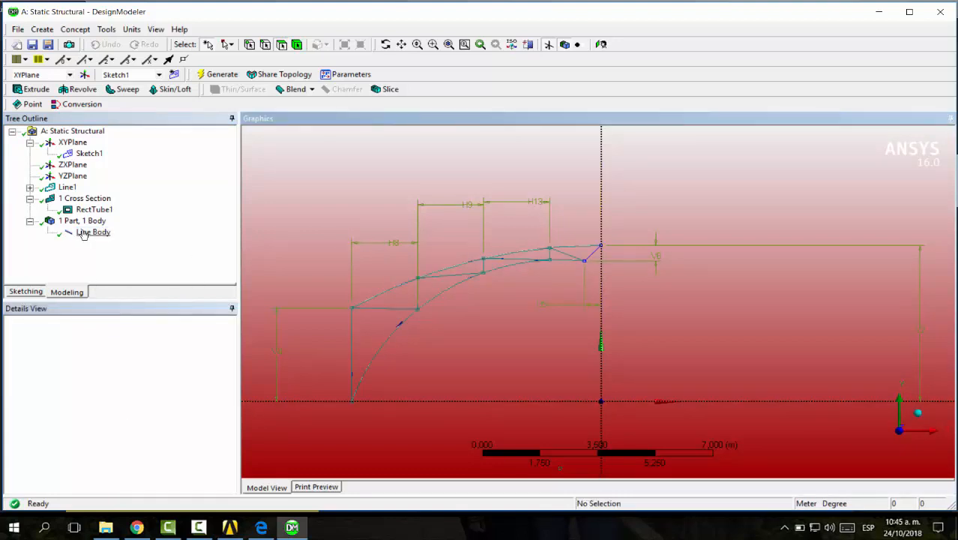
# Step: Turn on the display of Cross Section Solids and inspect the truss members' tubular profile
pyautogui.moveTo(470, 231); pyautogui.dragTo(448, 235, button='middle')
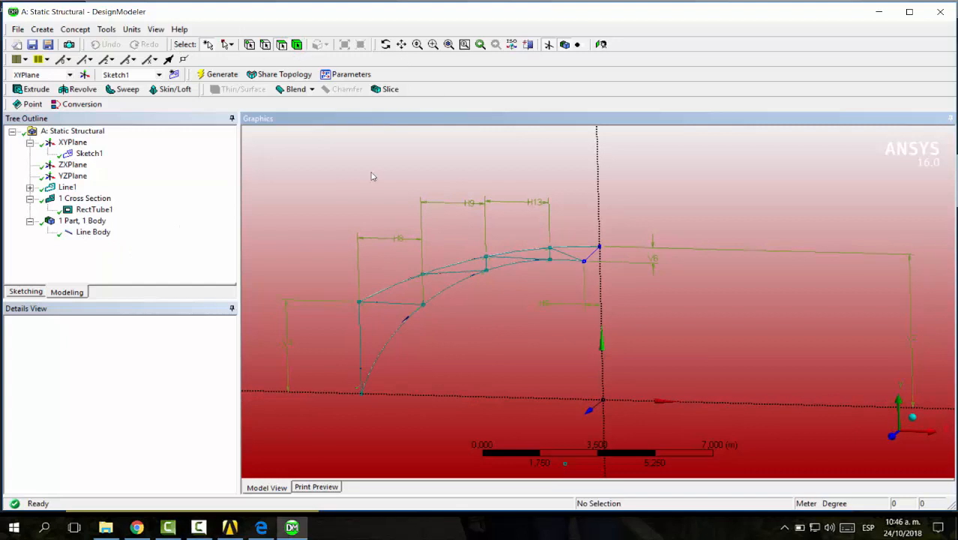
pyautogui.click(156, 30)
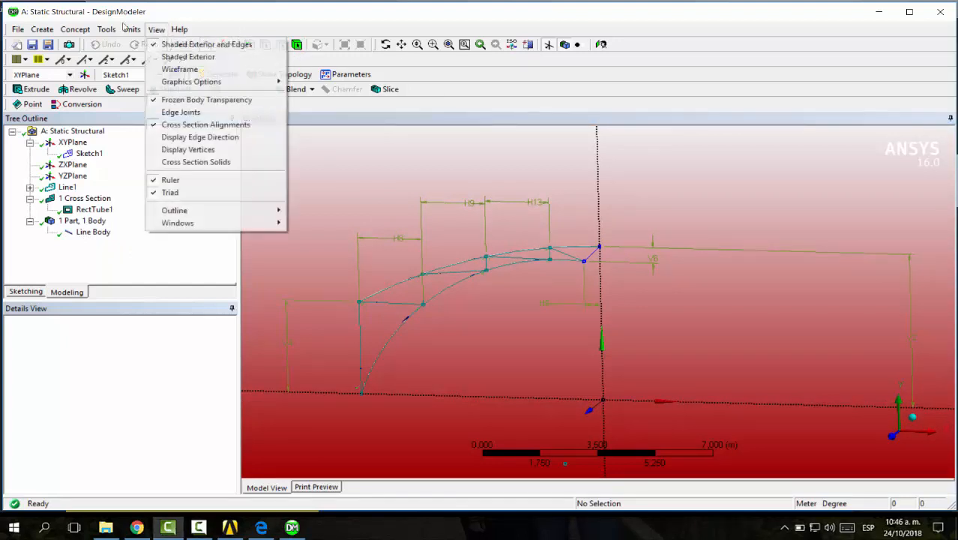
pyautogui.click(223, 162)
pyautogui.moveTo(411, 170); pyautogui.dragTo(554, 277, button='middle')
pyautogui.scroll(5, 614, 302)
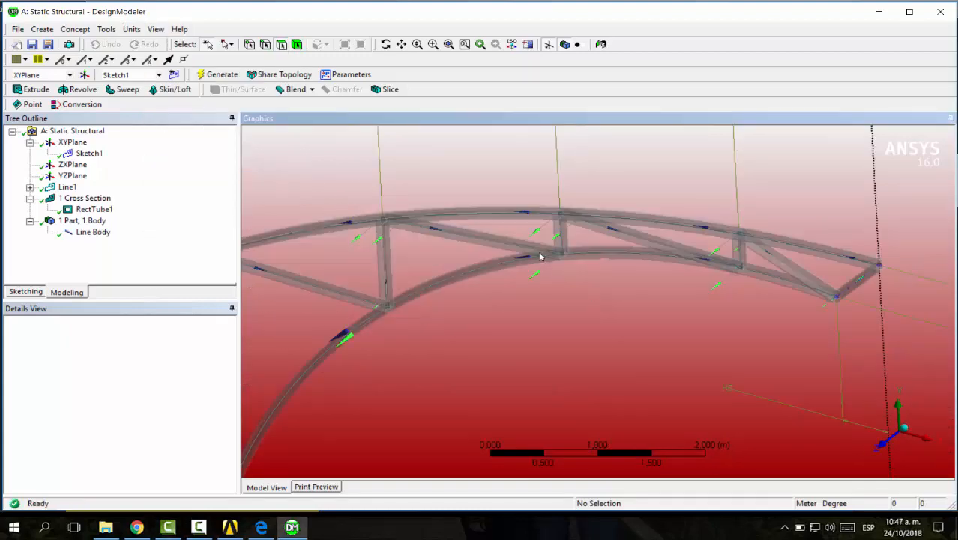
pyautogui.moveTo(634, 276); pyautogui.dragTo(710, 247, button='middle')
pyautogui.scroll(-6, 709, 248)
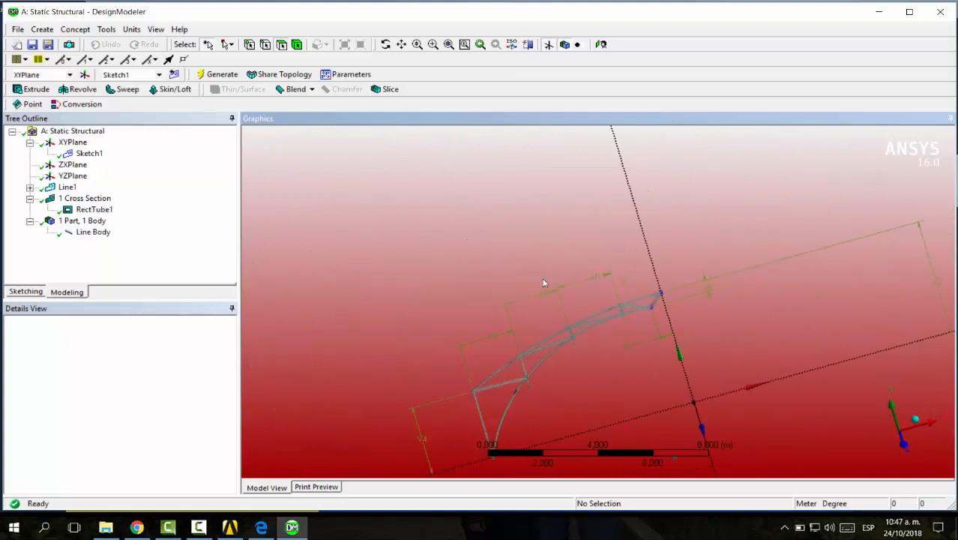
# Step: Start a Mirror body transformation and assign the truss's line body as the body to mirror
pyautogui.moveTo(544, 280); pyautogui.dragTo(597, 319, button='middle')
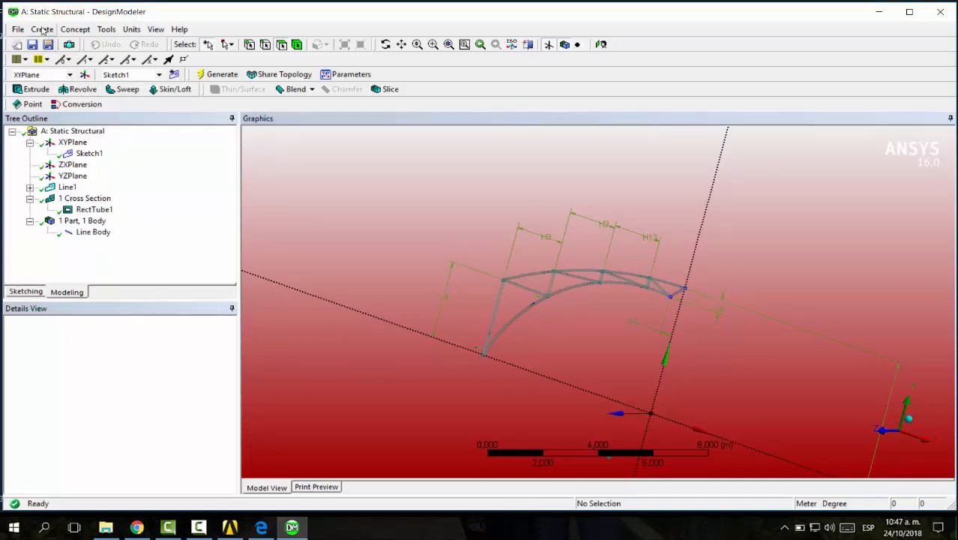
pyautogui.click(43, 30)
pyautogui.click(51, 11)
pyautogui.click(43, 30)
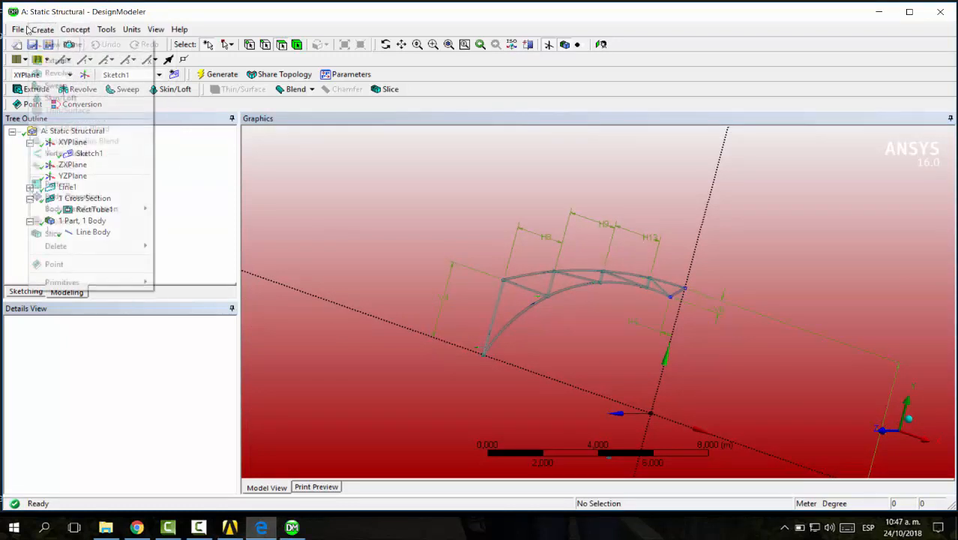
pyautogui.moveTo(95, 213)
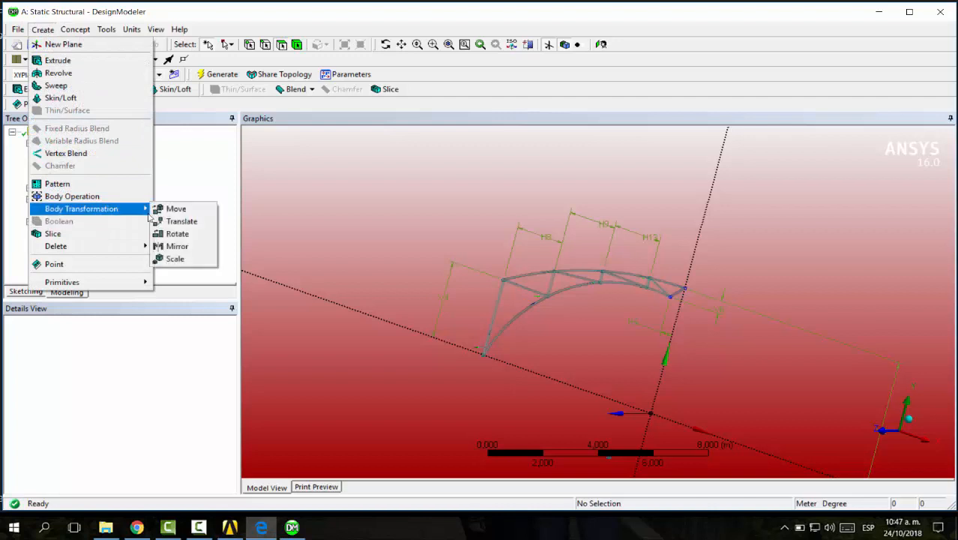
pyautogui.click(174, 246)
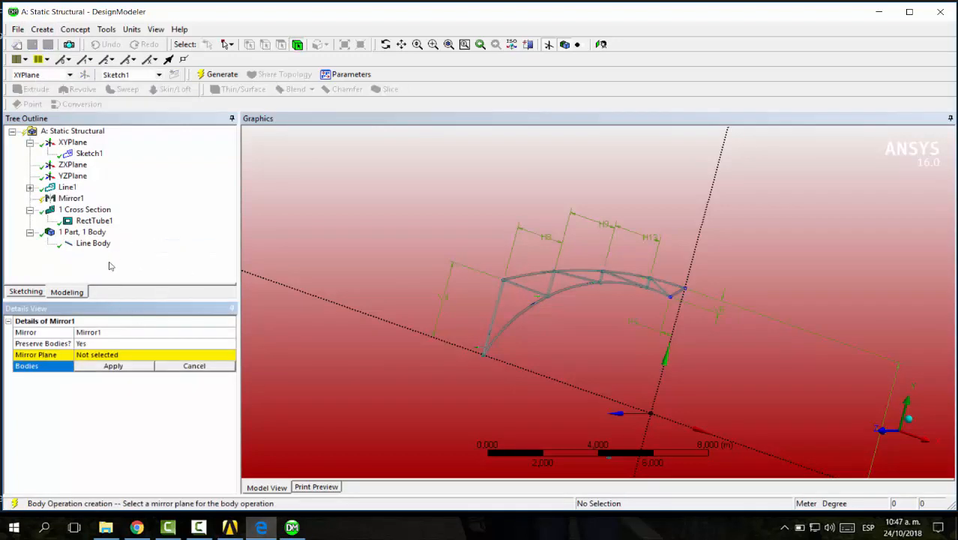
pyautogui.click(109, 358)
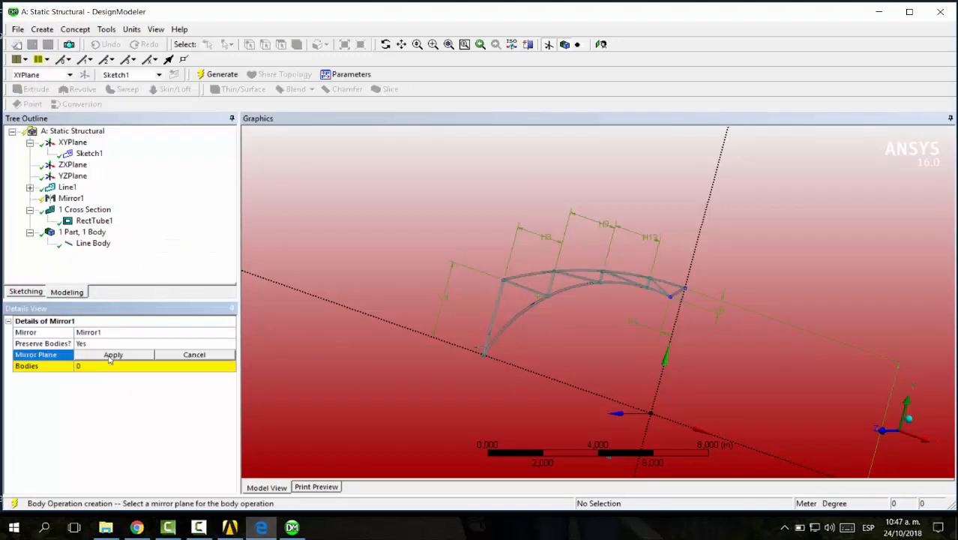
pyautogui.click(93, 243)
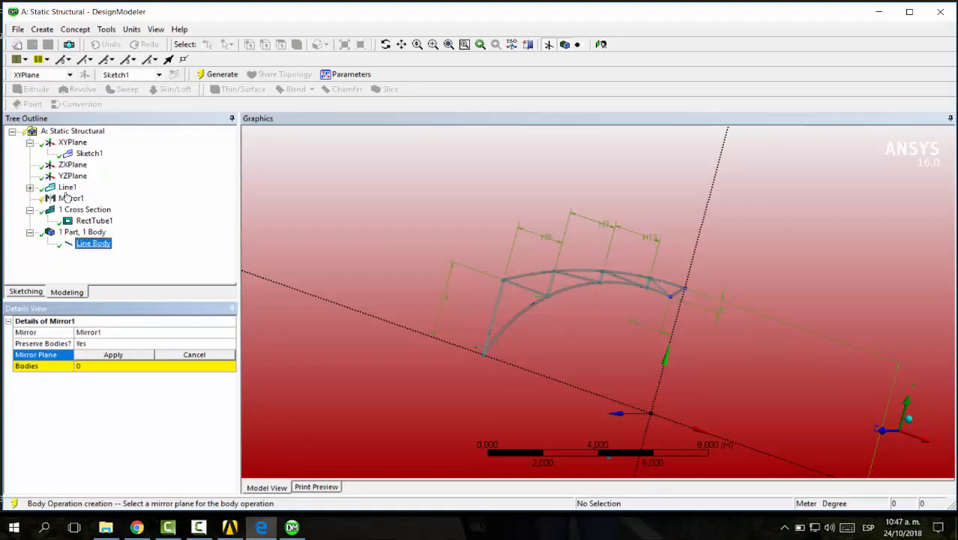
pyautogui.click(108, 366)
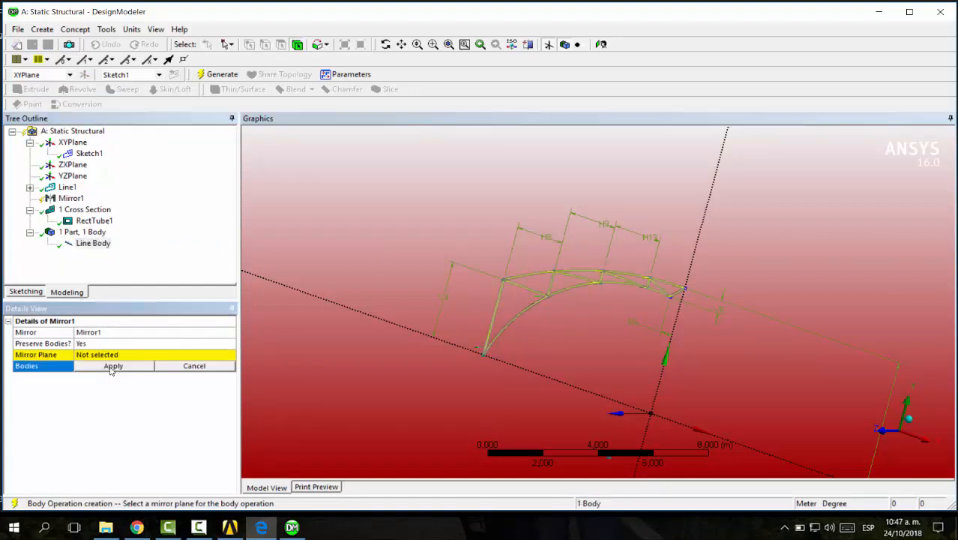
pyautogui.click(93, 243)
pyautogui.click(113, 366)
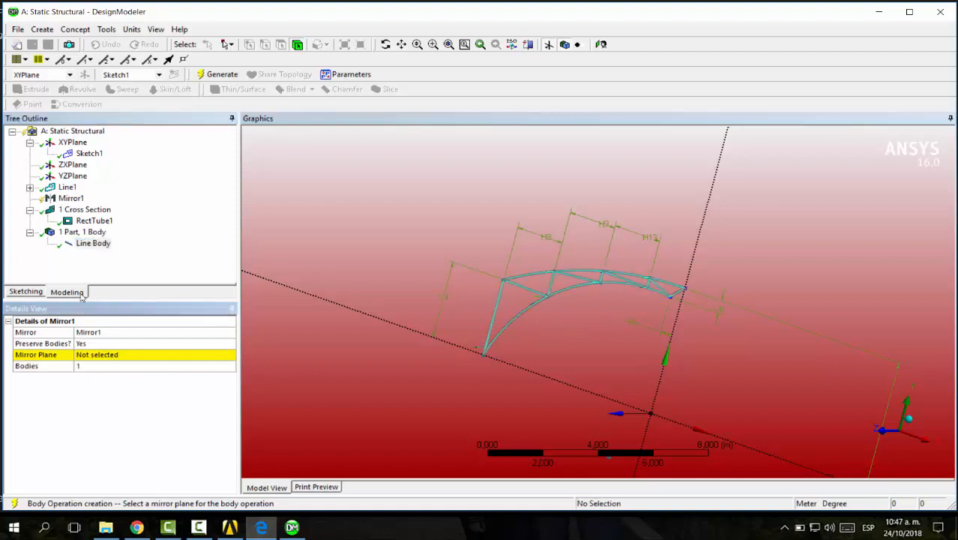
# Step: Set YZPlane as the mirror plane and generate the mirrored half of the truss
pyautogui.click(102, 356)
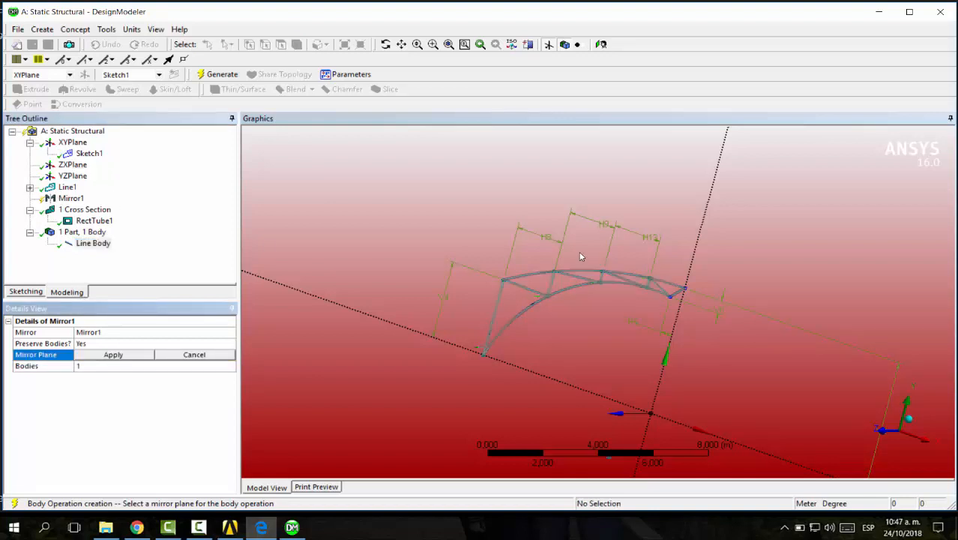
pyautogui.moveTo(779, 283); pyautogui.dragTo(862, 329, button='middle')
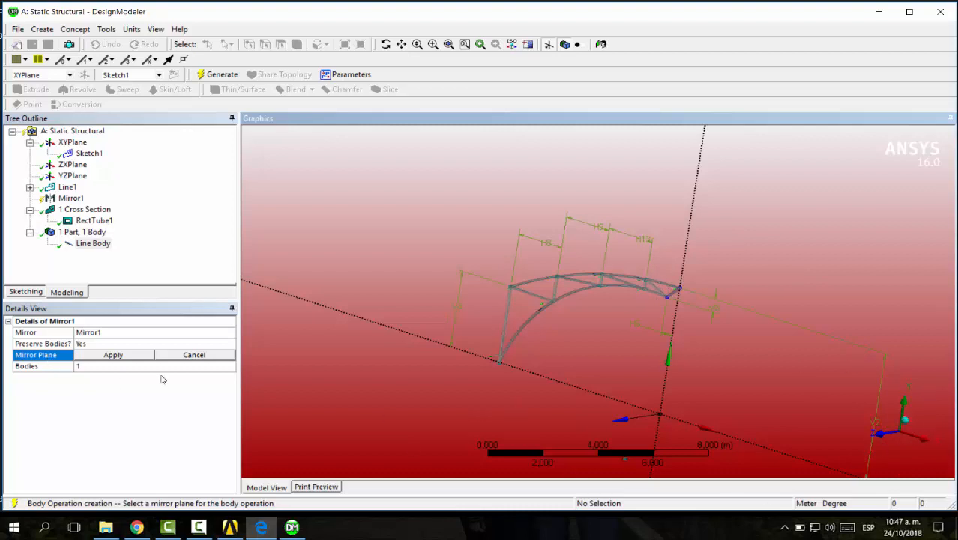
pyautogui.click(74, 177)
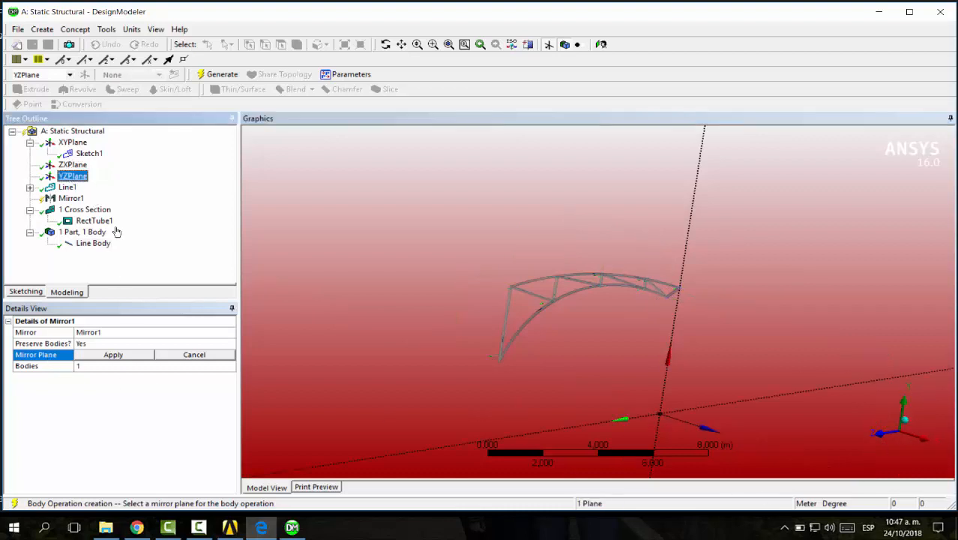
pyautogui.click(116, 354)
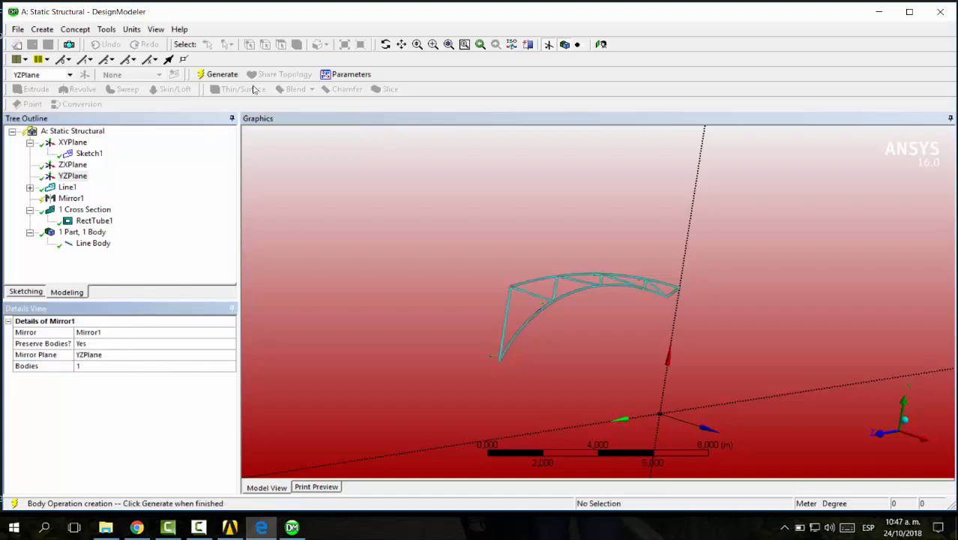
pyautogui.click(221, 75)
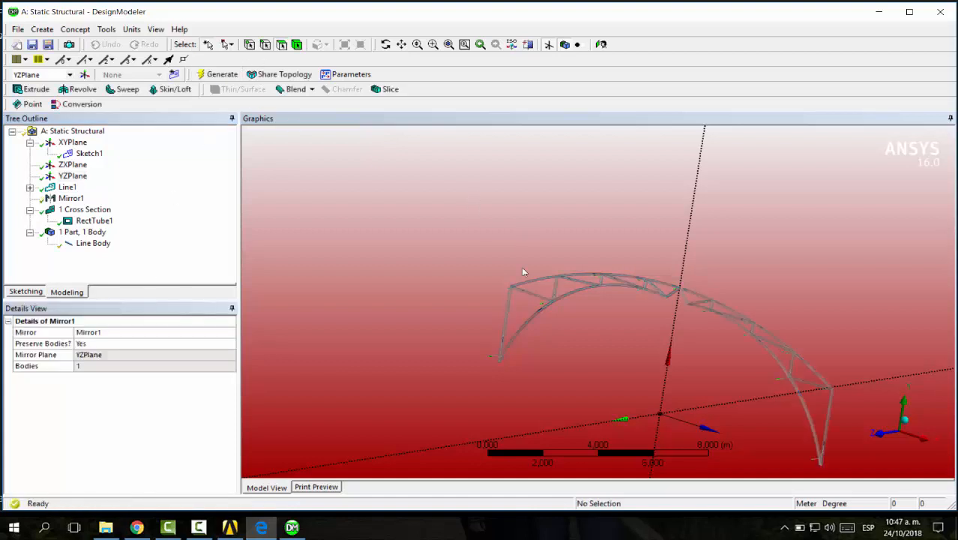
# Step: Examine the mirrored truss in isometric view and review the RectTube1 cross section and Line1 details
pyautogui.moveTo(634, 333); pyautogui.dragTo(690, 304, button='middle')
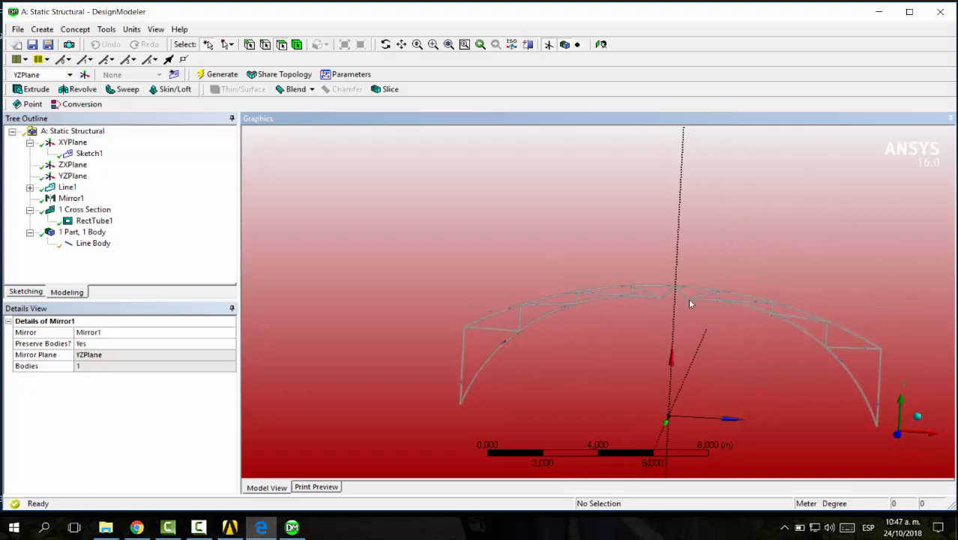
pyautogui.click(600, 44)
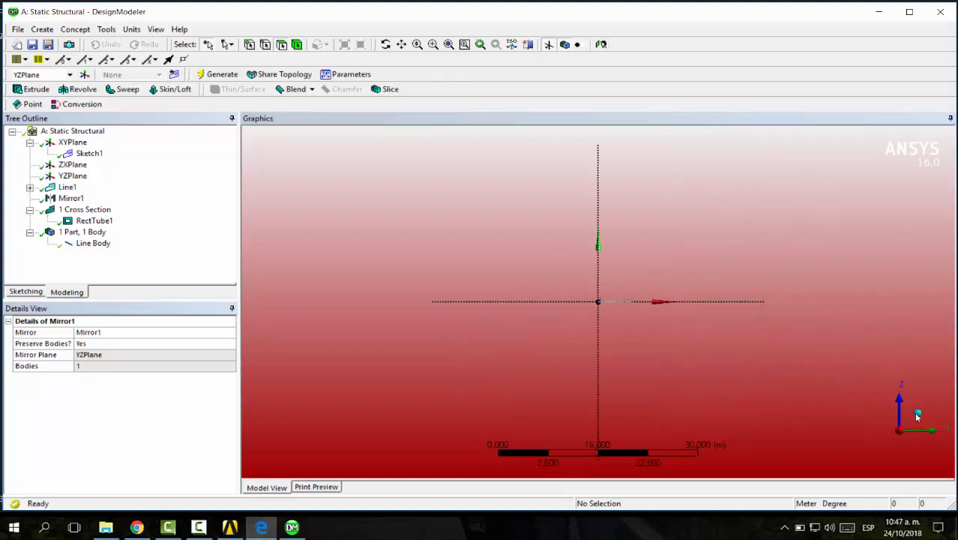
pyautogui.click(918, 413)
pyautogui.scroll(5, 601, 300)
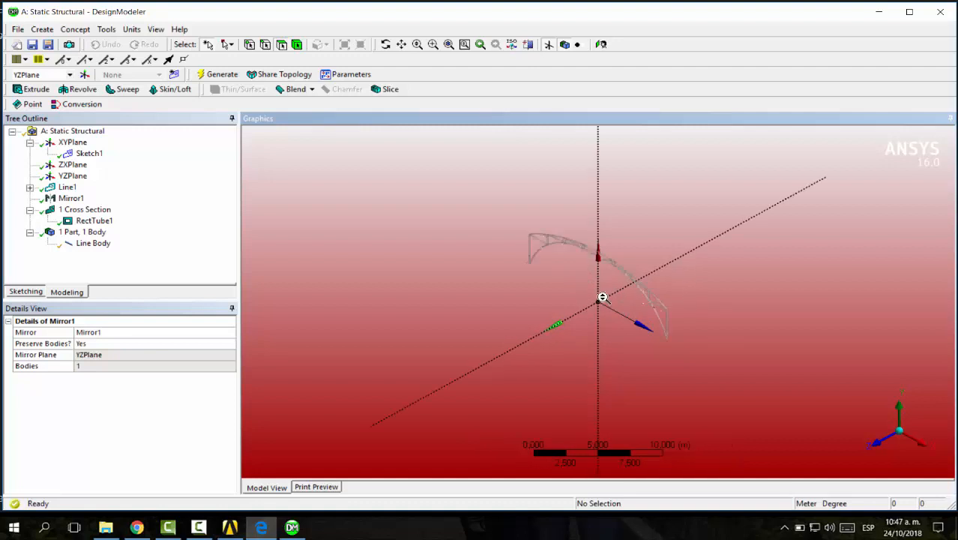
pyautogui.moveTo(599, 300); pyautogui.dragTo(334, 209, button='middle')
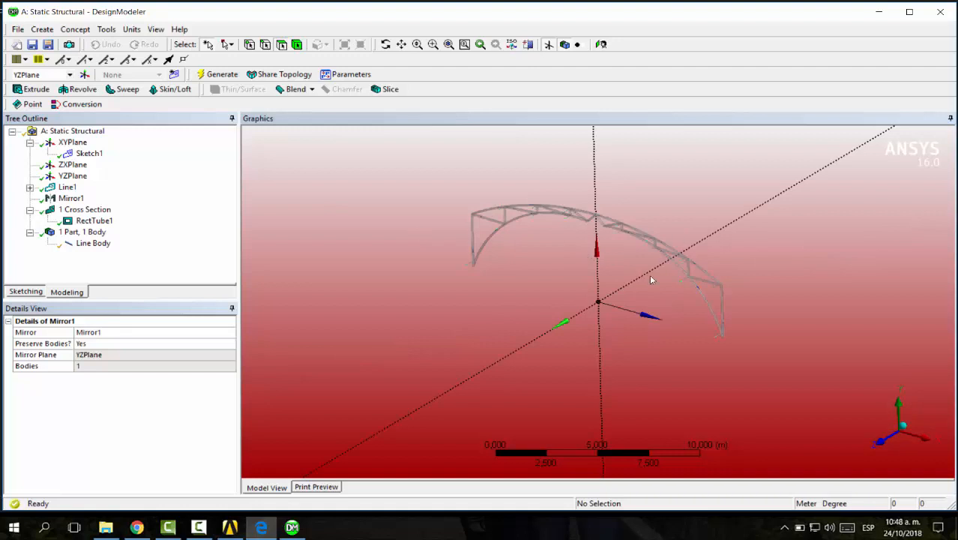
pyautogui.click(93, 244)
pyautogui.click(88, 222)
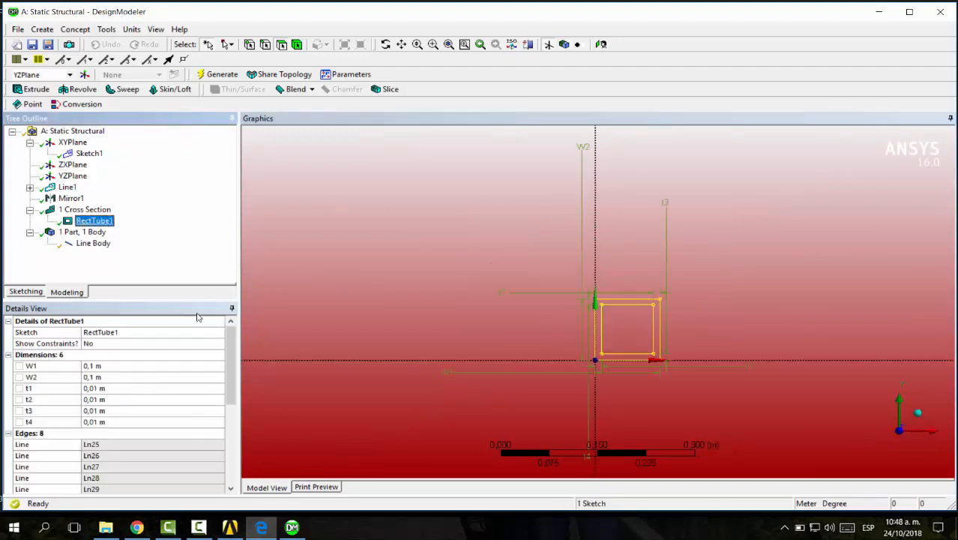
pyautogui.click(77, 211)
pyautogui.press('Up')
pyautogui.press('Up')
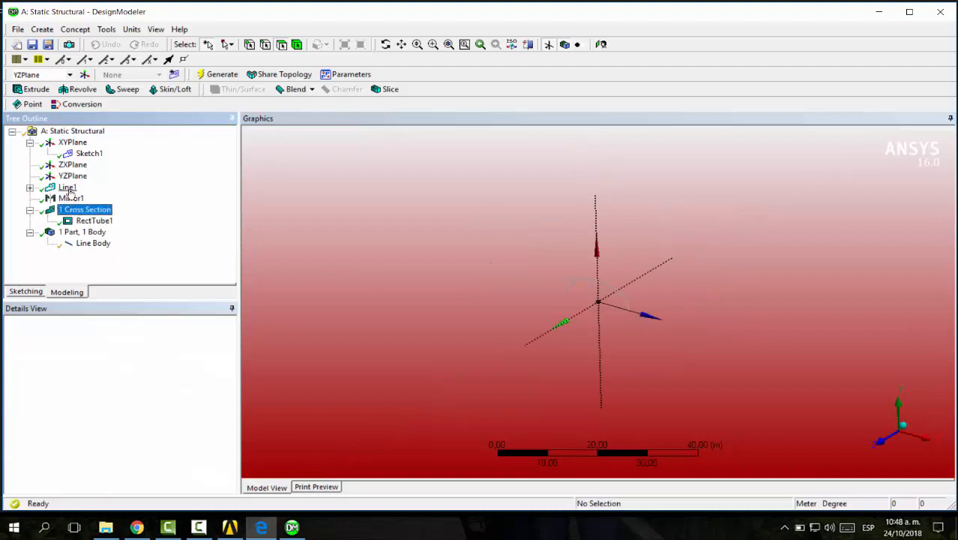
pyautogui.click(132, 354)
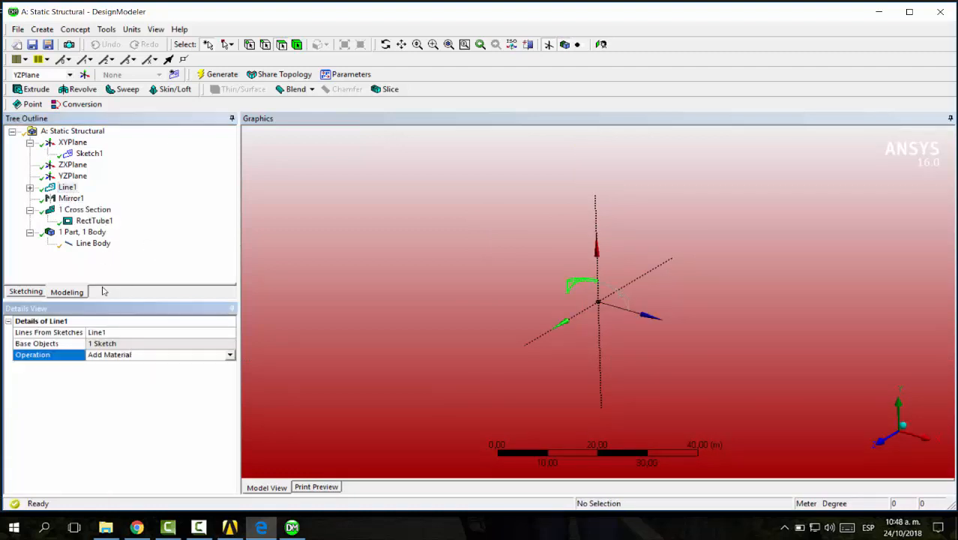
pyautogui.press('Down')
# Step: Compare the details of the two line bodies and the overall summary of the parts
pyautogui.click(90, 243)
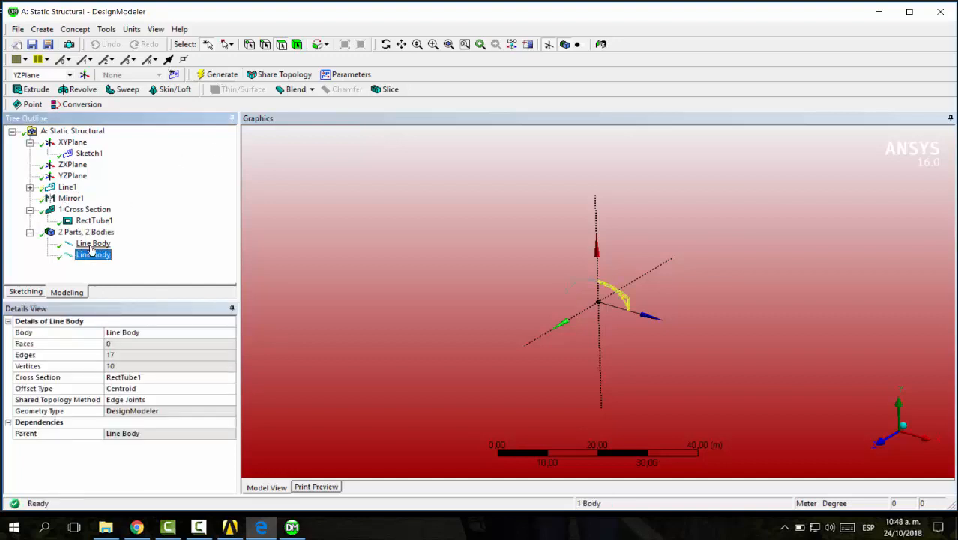
pyautogui.click(85, 233)
pyautogui.click(316, 228)
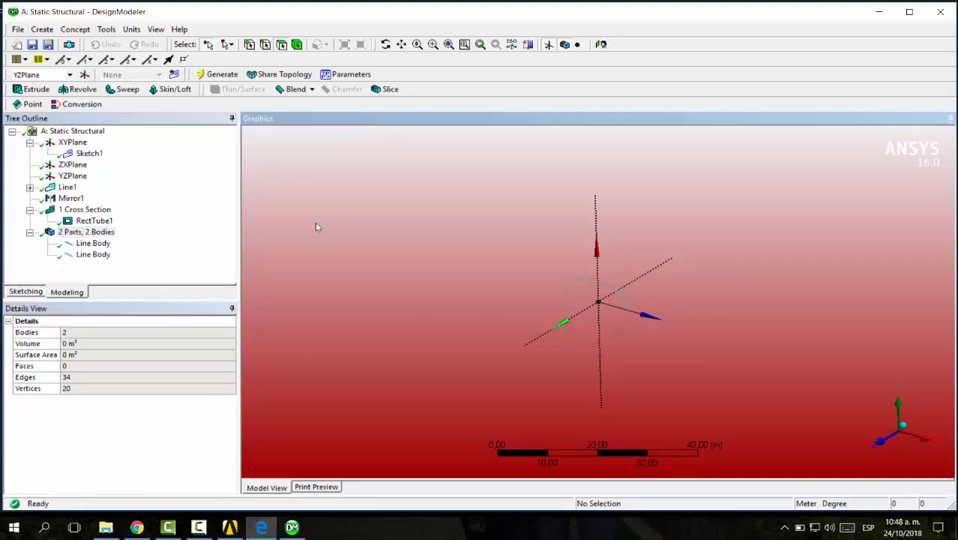
pyautogui.moveTo(552, 260); pyautogui.dragTo(641, 322, button='right')
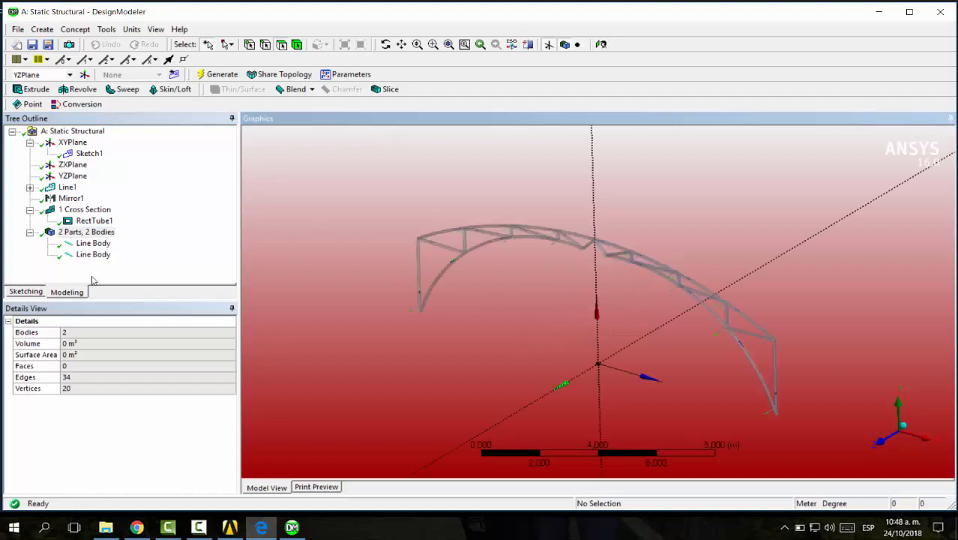
pyautogui.click(88, 234)
pyautogui.click(93, 242)
pyautogui.press('Down')
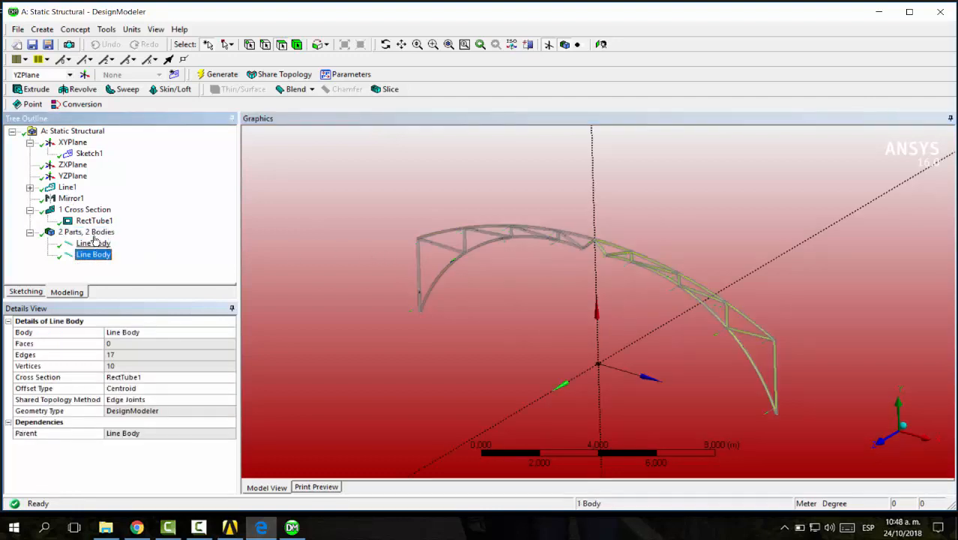
pyautogui.click(94, 233)
pyautogui.click(99, 244)
pyautogui.click(101, 254)
pyautogui.click(102, 233)
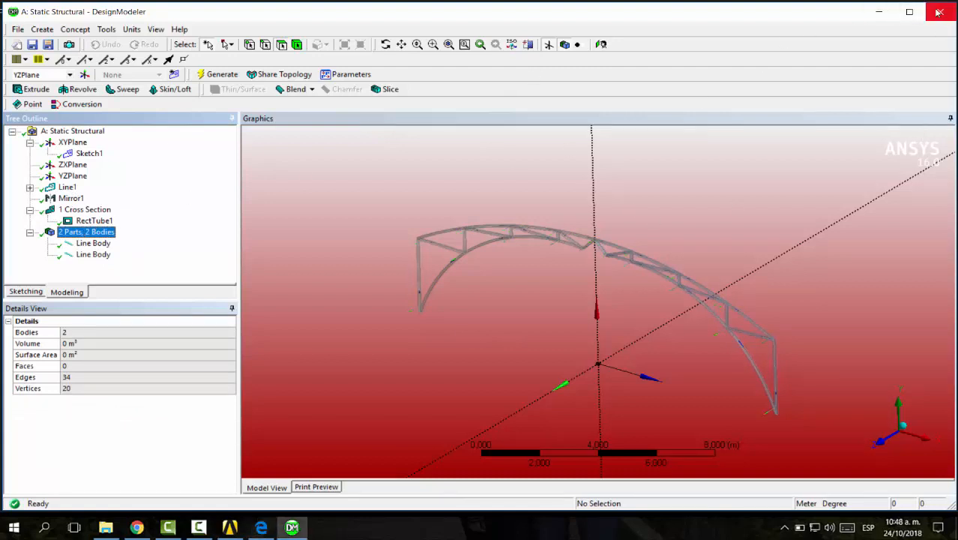
# Step: Close DesignModeler and open the Static Structural system's Model cell from Workbench in Mechanical
pyautogui.moveTo(593, 191)
pyautogui.mouseDown(button='middle')
pyautogui.moveTo(612, 153)
pyautogui.moveTo(592, 167)
pyautogui.moveTo(596, 180)
pyautogui.mouseUp(button='middle')
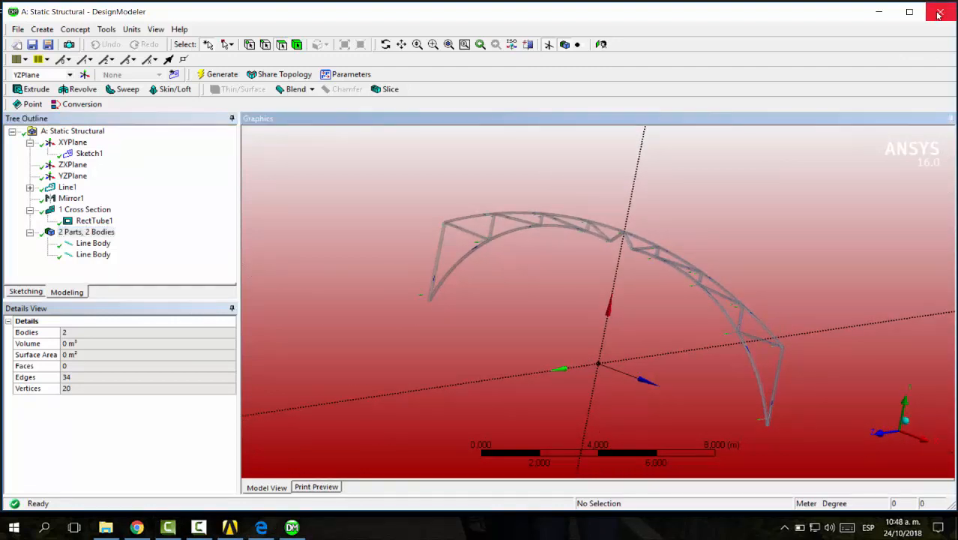
pyautogui.click(941, 11)
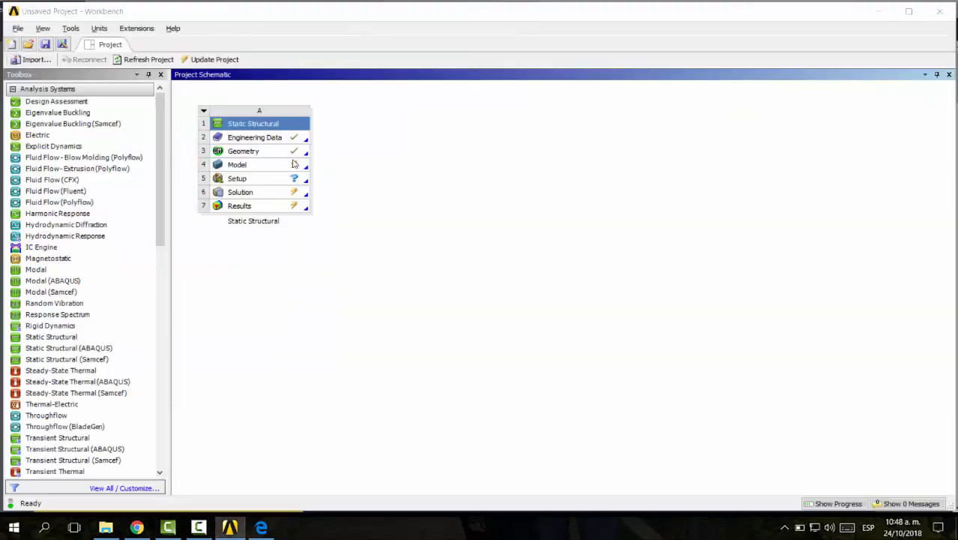
pyautogui.doubleClick(294, 164)
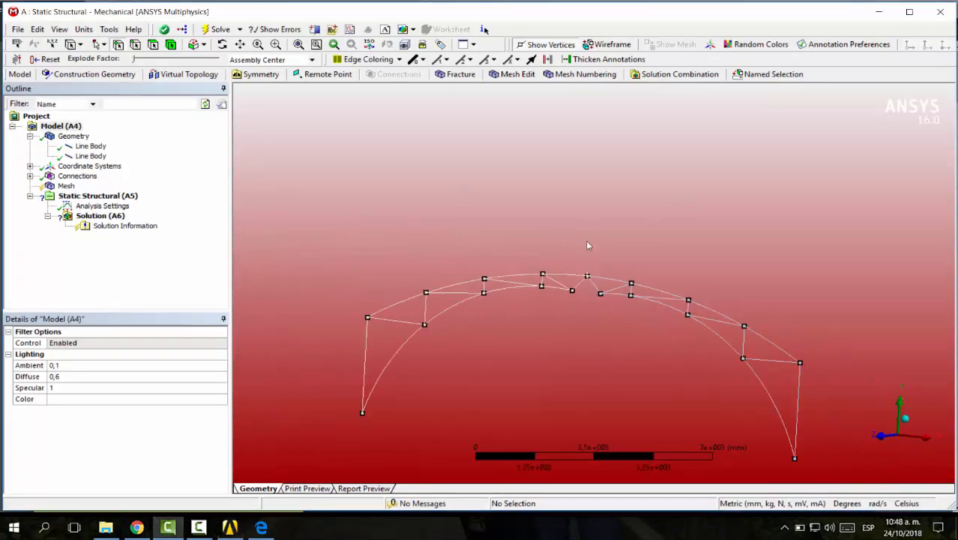
# Step: Examine the imported truss and check the details of Geometry, both line bodies and the coordinate systems
pyautogui.moveTo(588, 244); pyautogui.dragTo(568, 268, button='middle')
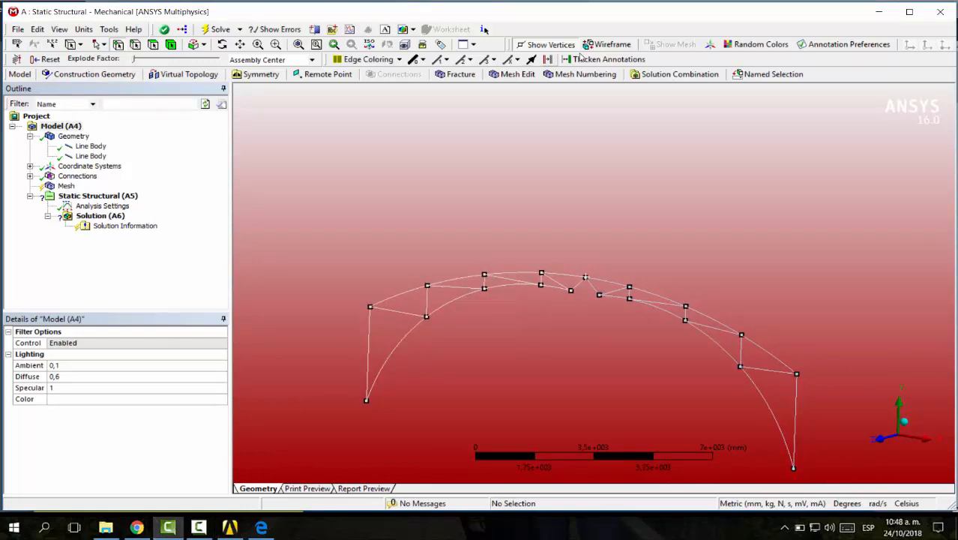
pyautogui.click(563, 44)
pyautogui.click(555, 48)
pyautogui.moveTo(615, 342)
pyautogui.mouseDown(button='middle')
pyautogui.moveTo(614, 332)
pyautogui.moveTo(573, 332)
pyautogui.moveTo(607, 336)
pyautogui.mouseUp(button='middle')
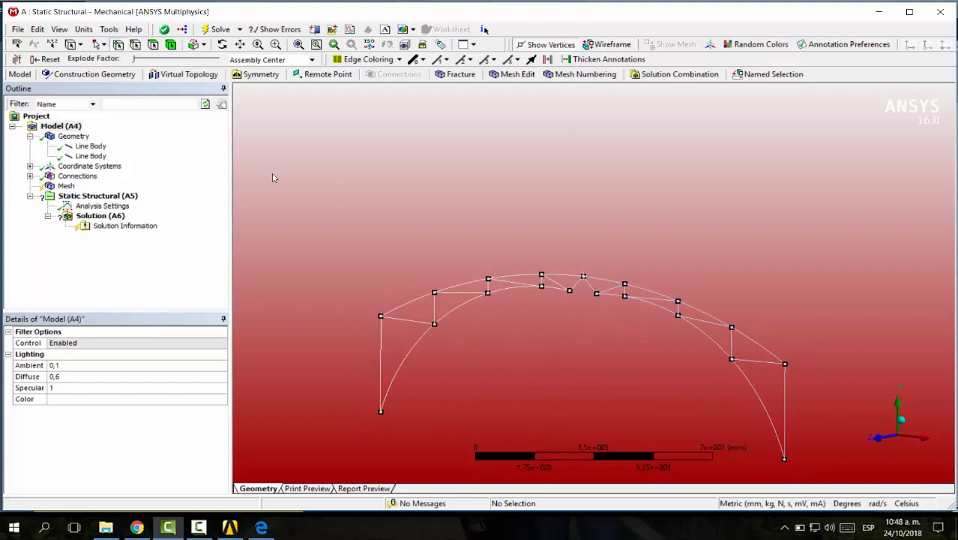
pyautogui.click(74, 136)
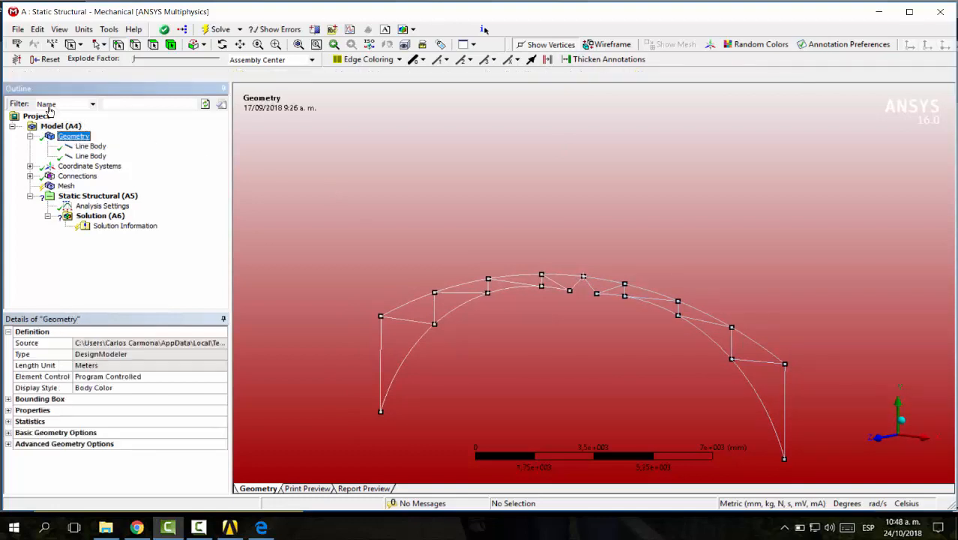
pyautogui.click(88, 156)
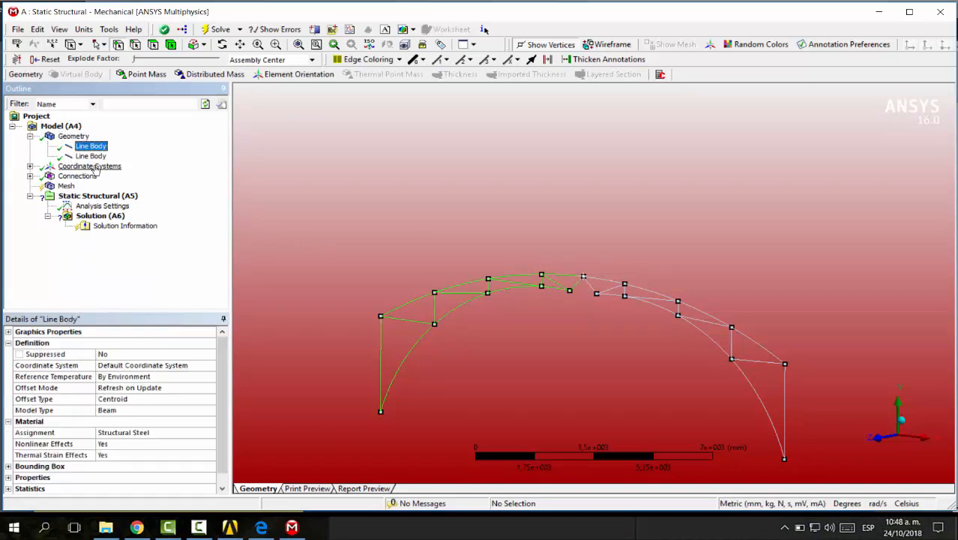
pyautogui.click(91, 147)
pyautogui.click(88, 156)
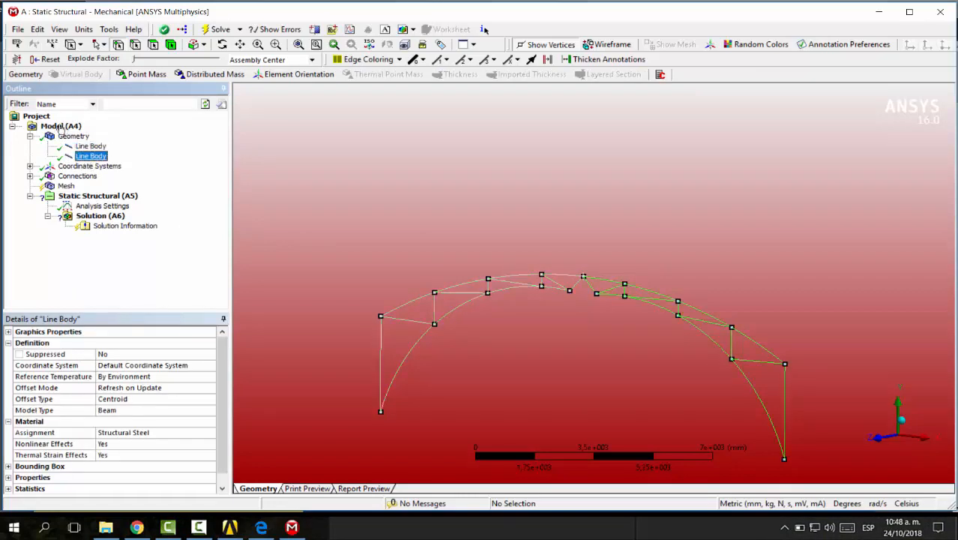
pyautogui.click(86, 148)
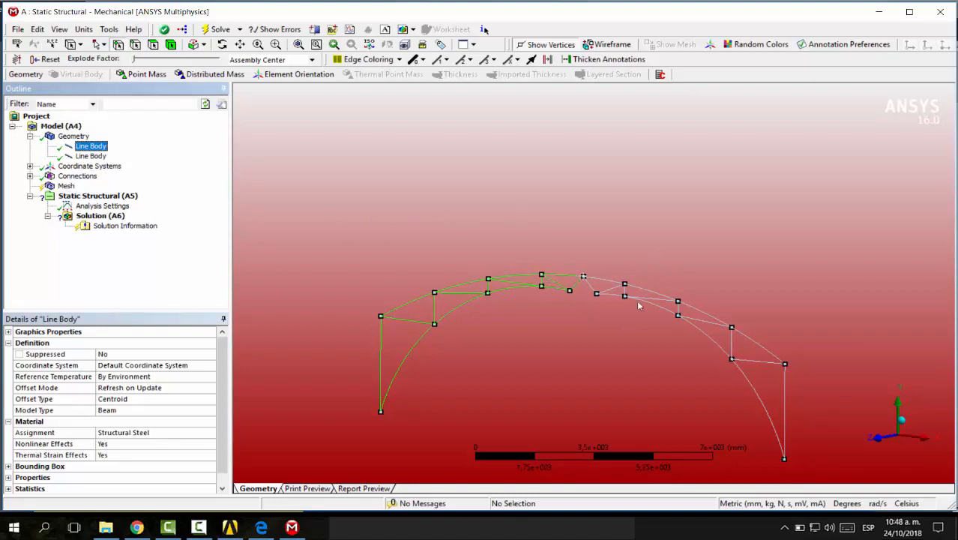
pyautogui.click(89, 166)
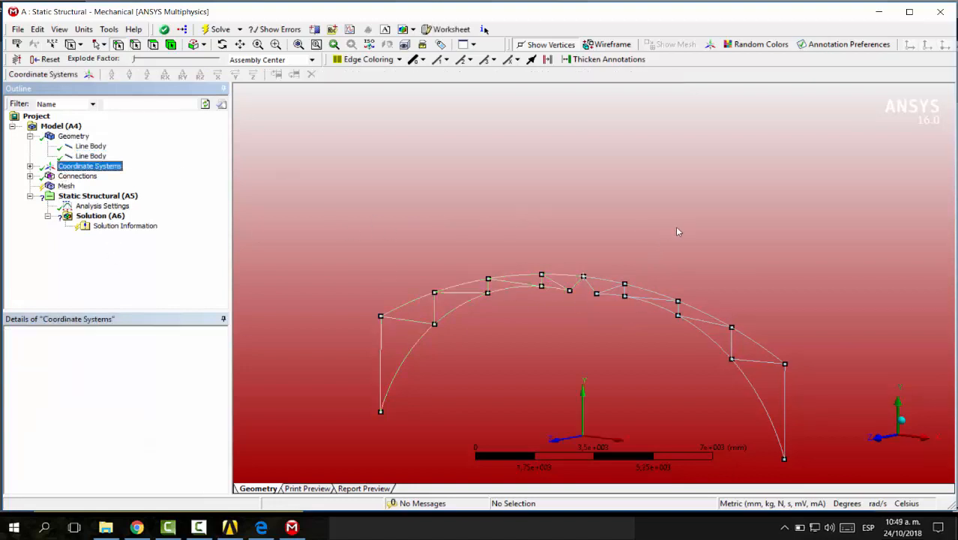
# Step: Inspect the gap between the truss halves at the crown and add a body-to-body Revolute joint to the connections
pyautogui.click(78, 176)
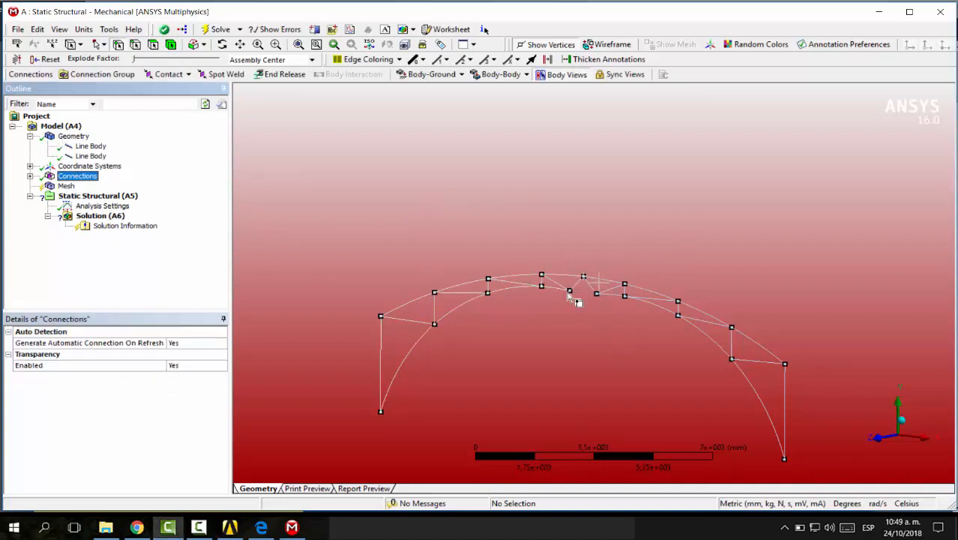
pyautogui.scroll(1, 614, 301)
pyautogui.scroll(3, 614, 301)
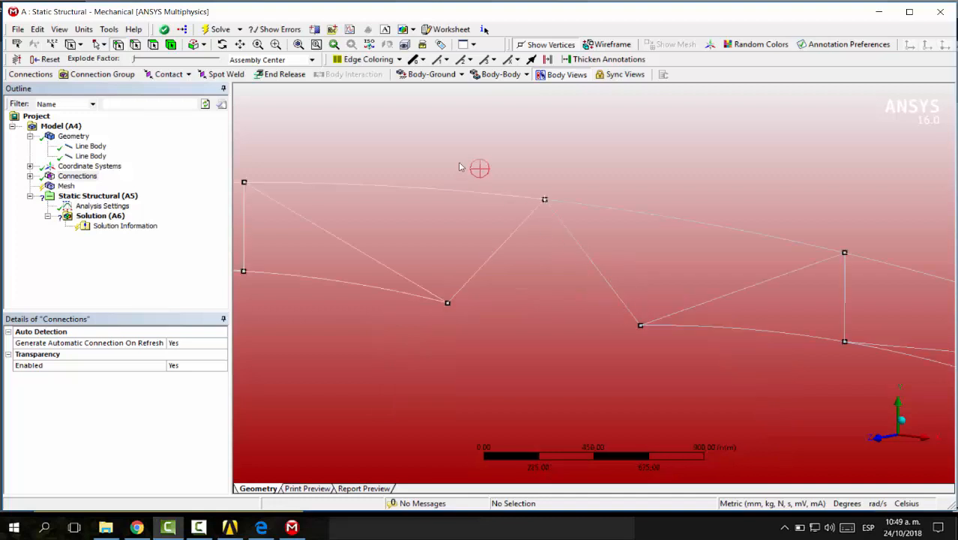
pyautogui.scroll(-1, 494, 205)
pyautogui.scroll(1, 499, 208)
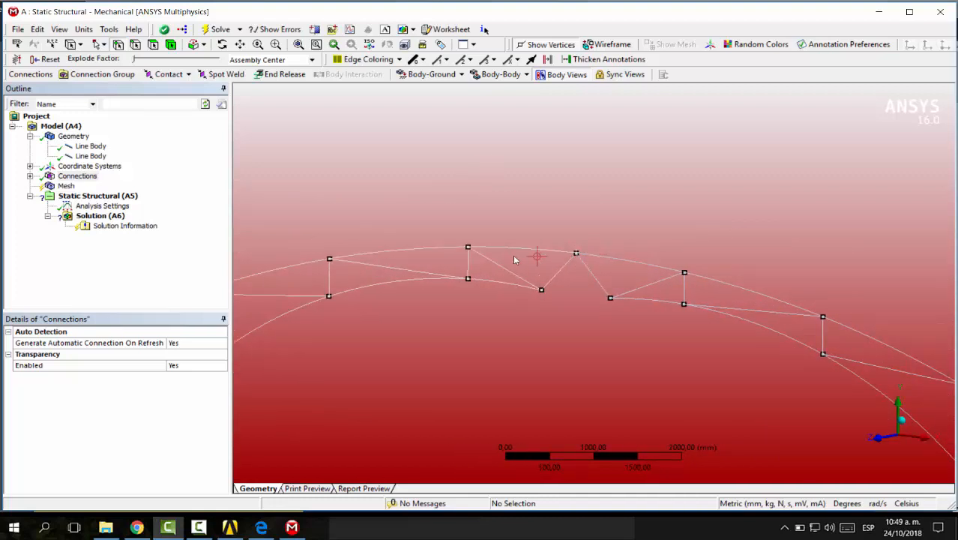
pyautogui.click(78, 175)
pyautogui.click(501, 74)
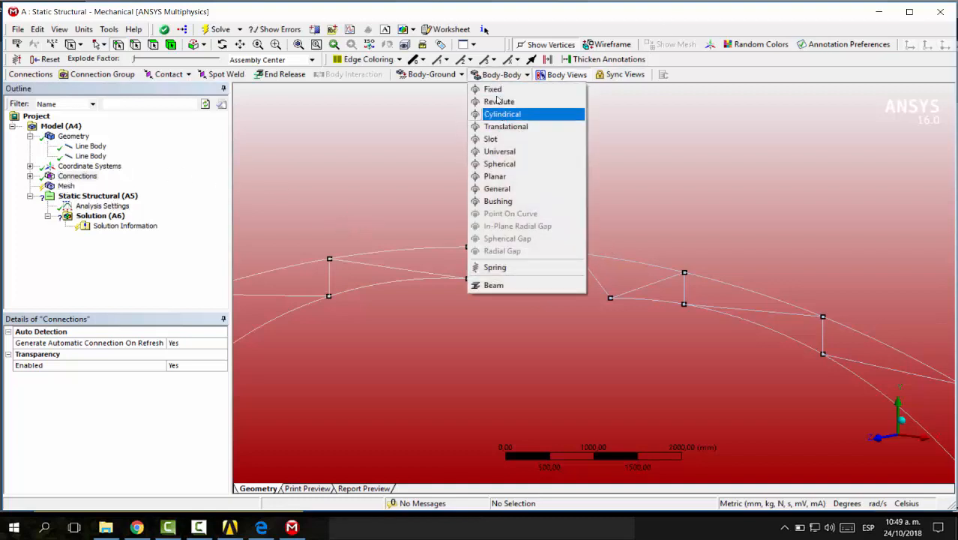
pyautogui.click(492, 98)
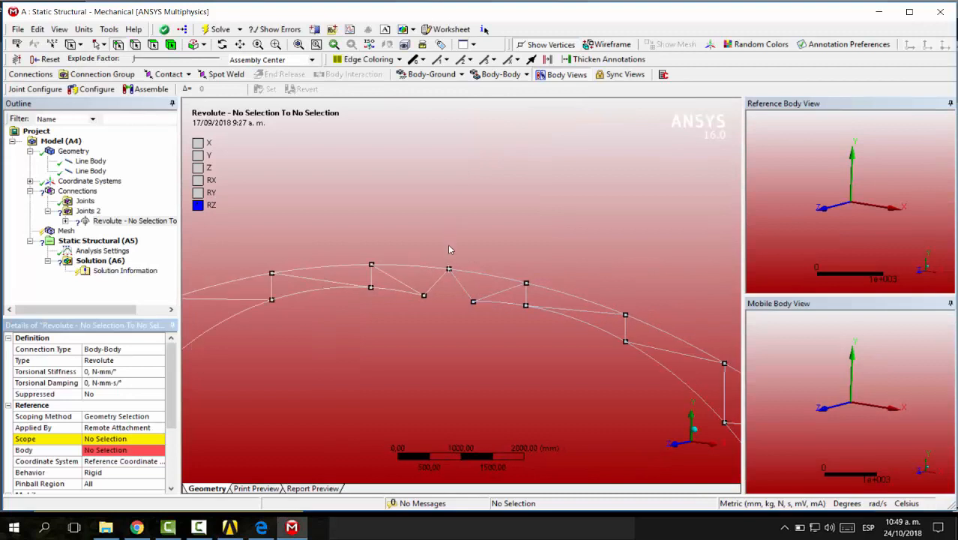
# Step: Scope the revolute joint's reference side to the inner end vertex of the left half's lower chord
pyautogui.scroll(-1, 55, 406)
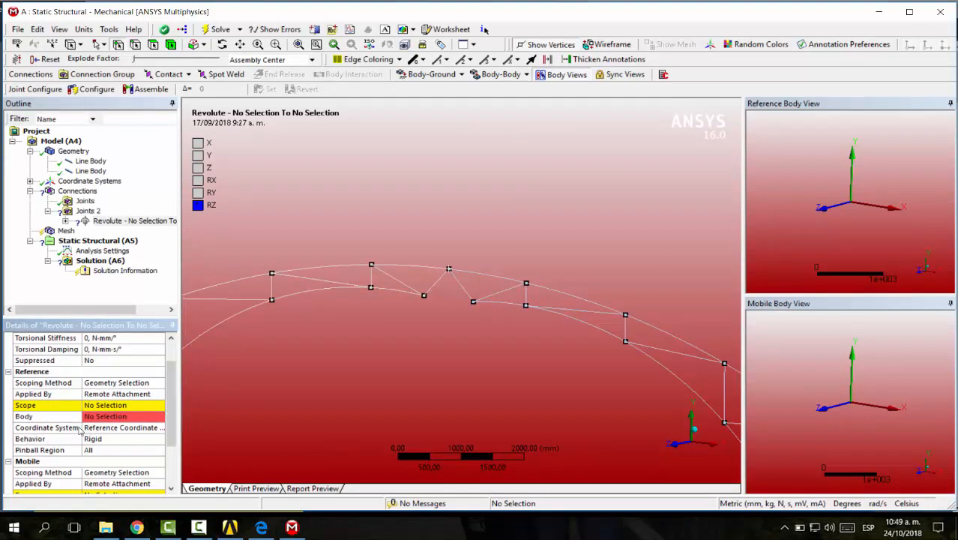
pyautogui.scroll(-1, 89, 424)
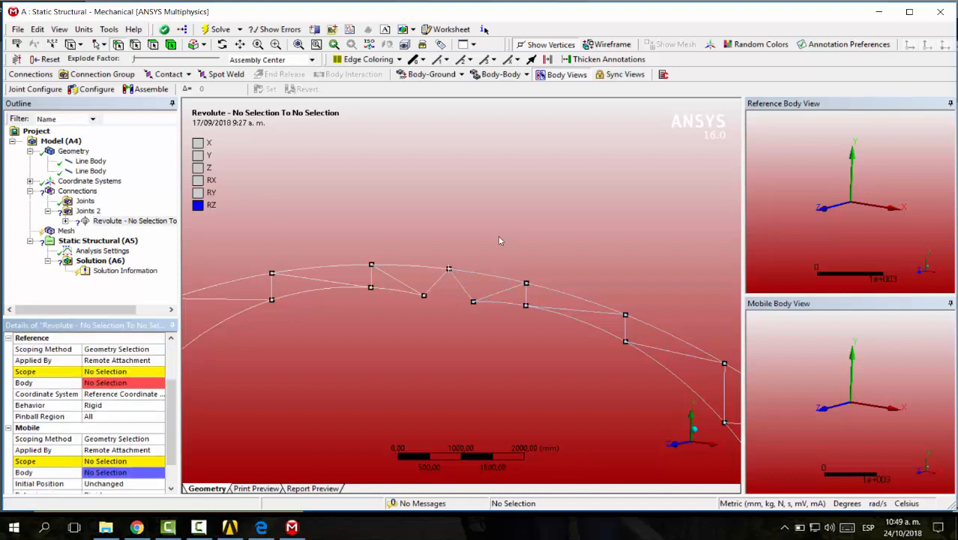
pyautogui.scroll(-3, 495, 239)
pyautogui.click(433, 294)
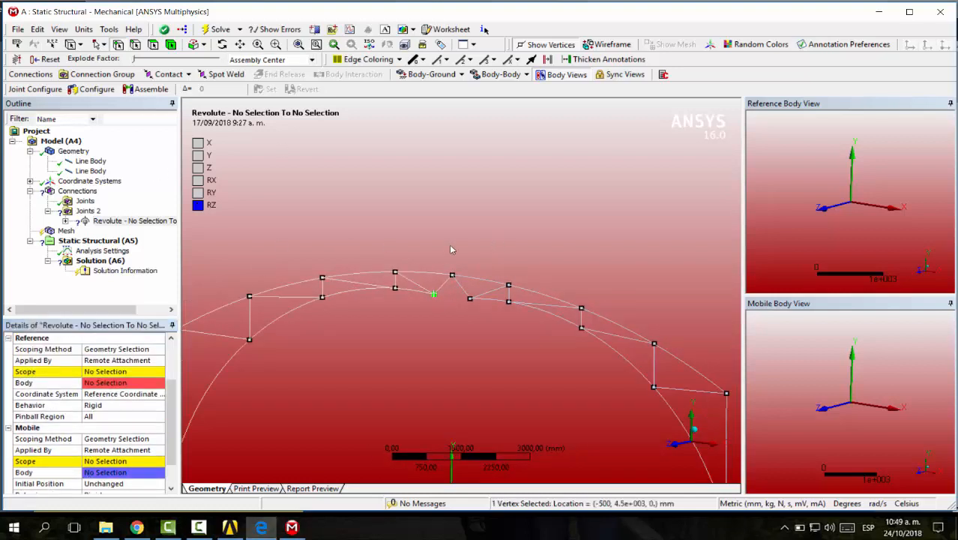
pyautogui.click(118, 381)
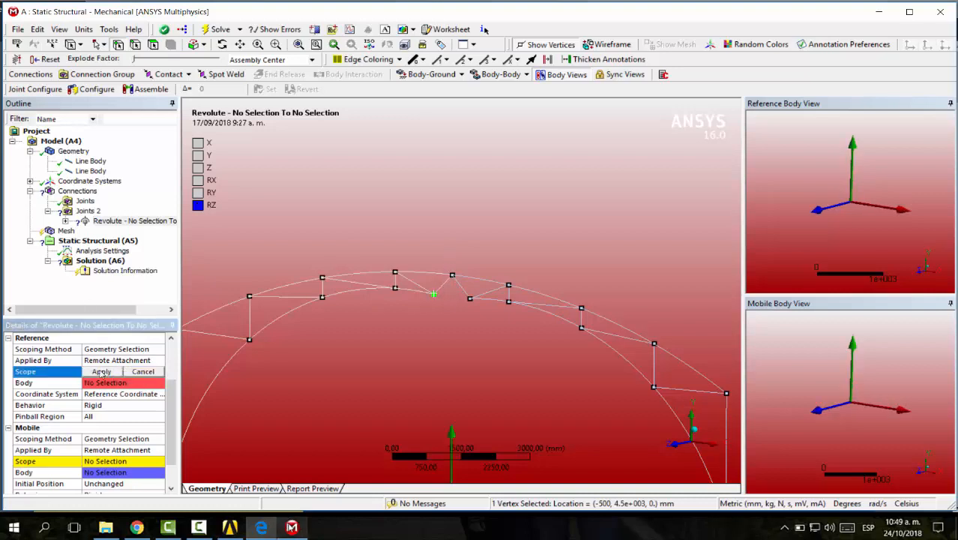
pyautogui.click(118, 380)
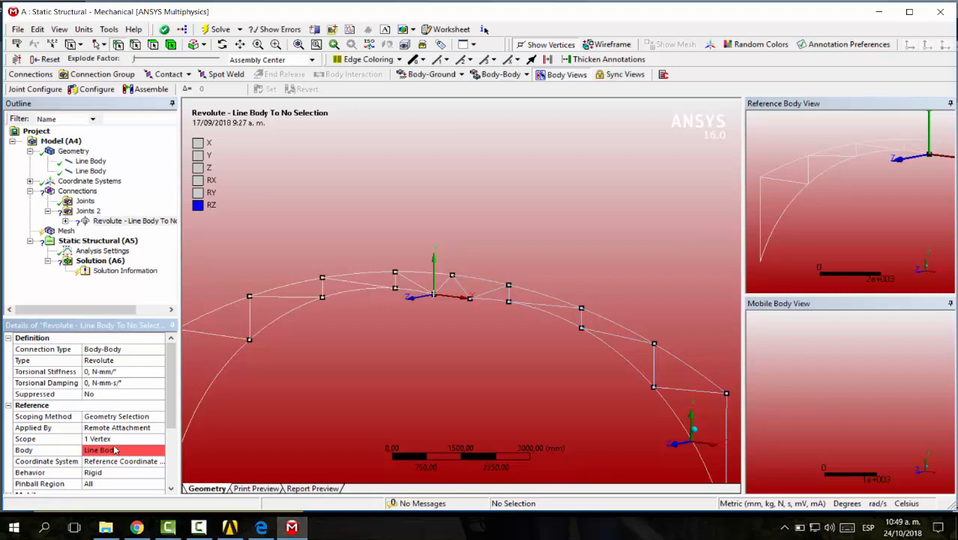
# Step: Rescope the revolute joint's reference side to the left half's apex vertex, picked in its isolated body view
pyautogui.scroll(-1, 116, 457)
pyautogui.click(113, 418)
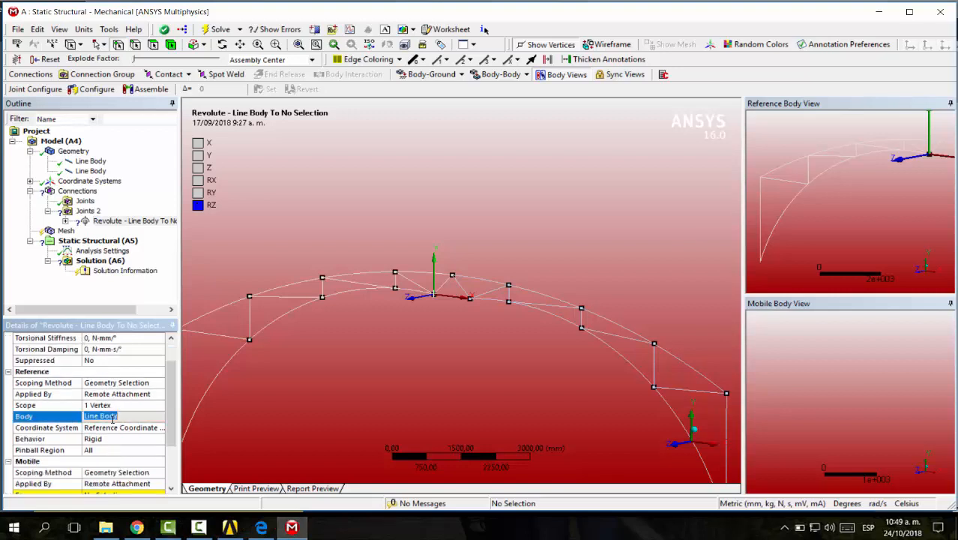
pyautogui.click(939, 142)
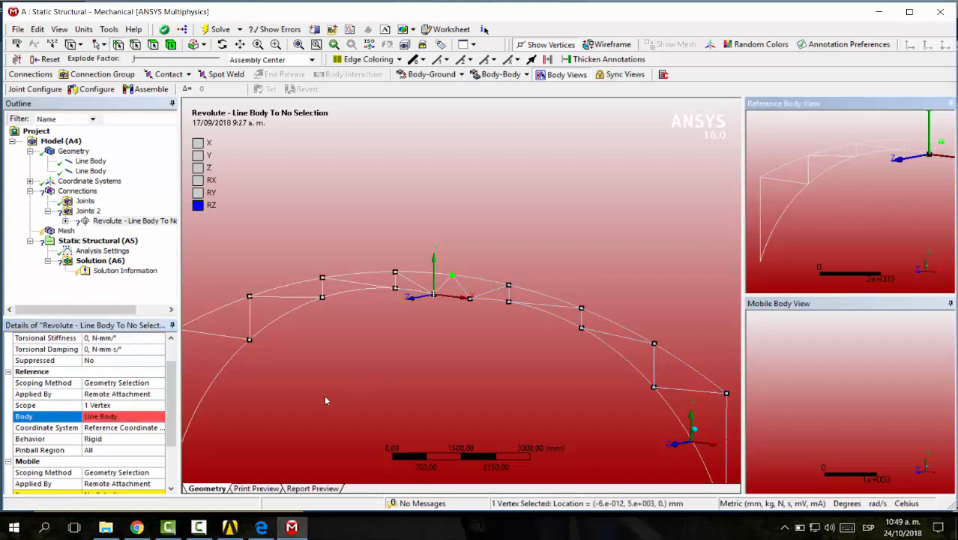
pyautogui.click(105, 409)
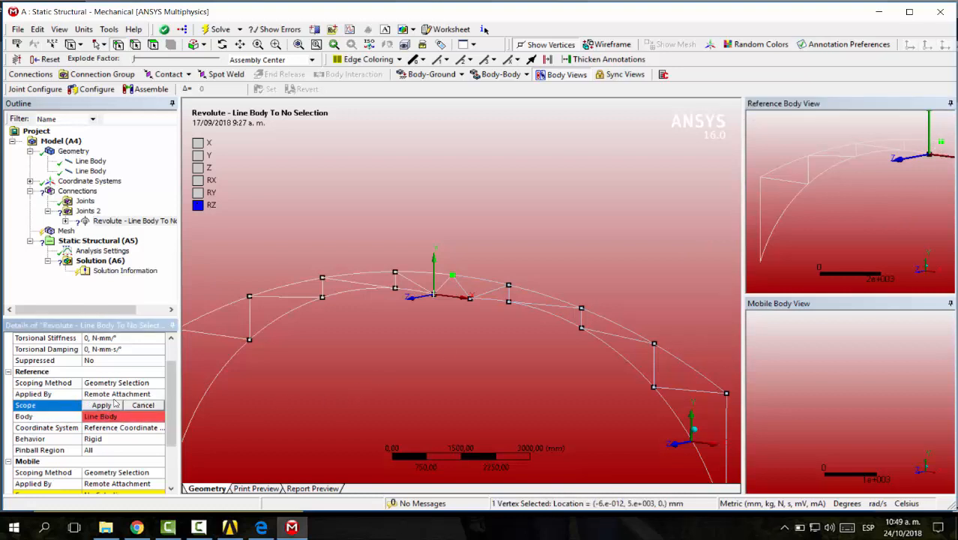
pyautogui.click(102, 406)
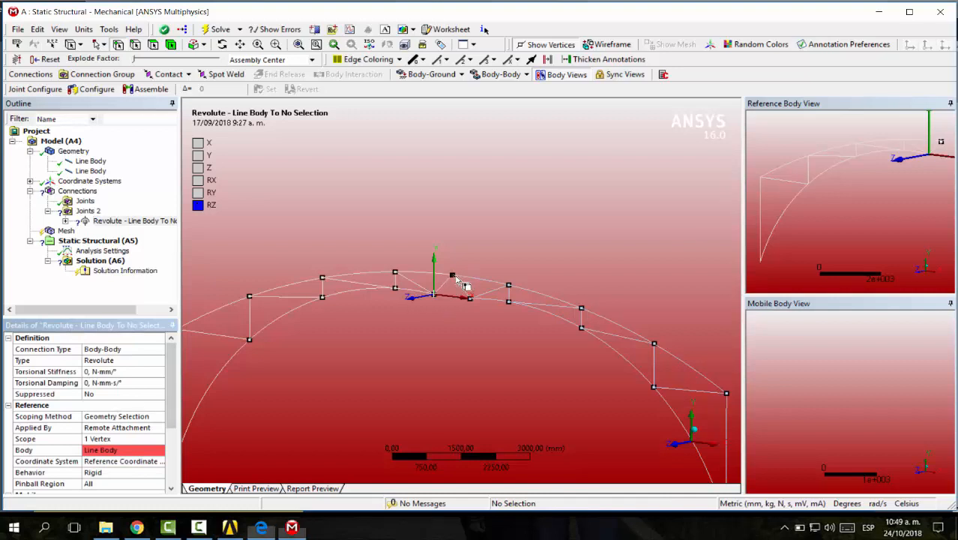
pyautogui.click(100, 440)
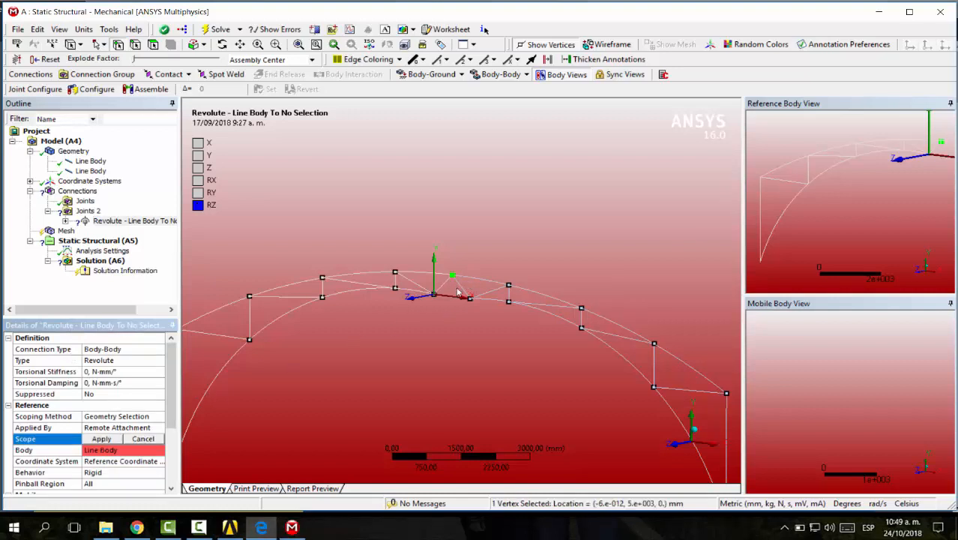
pyautogui.click(102, 439)
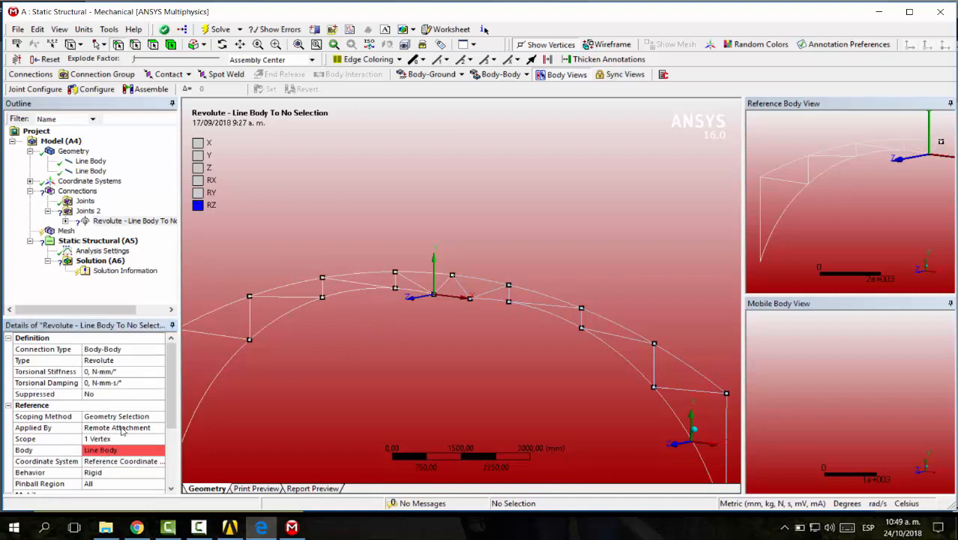
# Step: Scope the revolute joint's mobile side to the right half's apex vertex, picked in its isolated body view
pyautogui.scroll(-3, 122, 427)
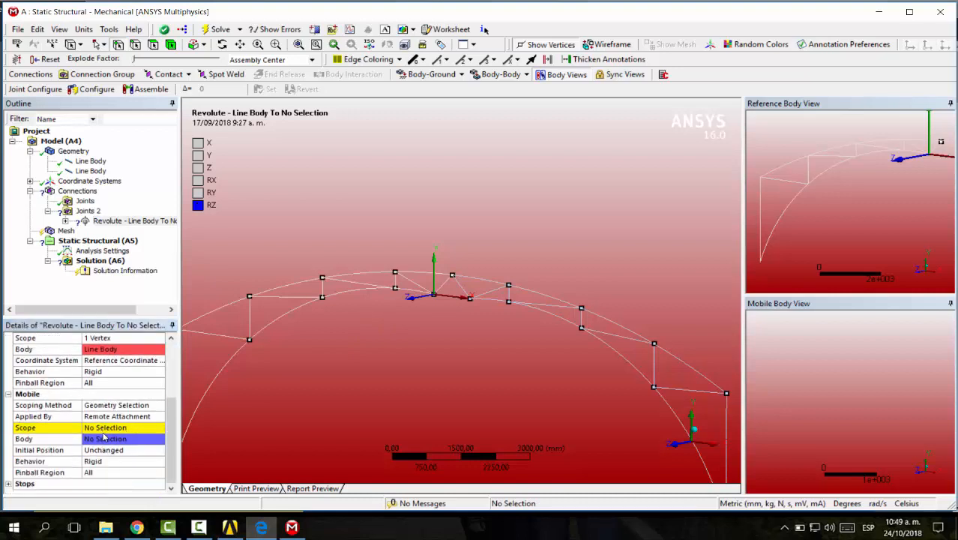
pyautogui.click(105, 438)
pyautogui.click(122, 427)
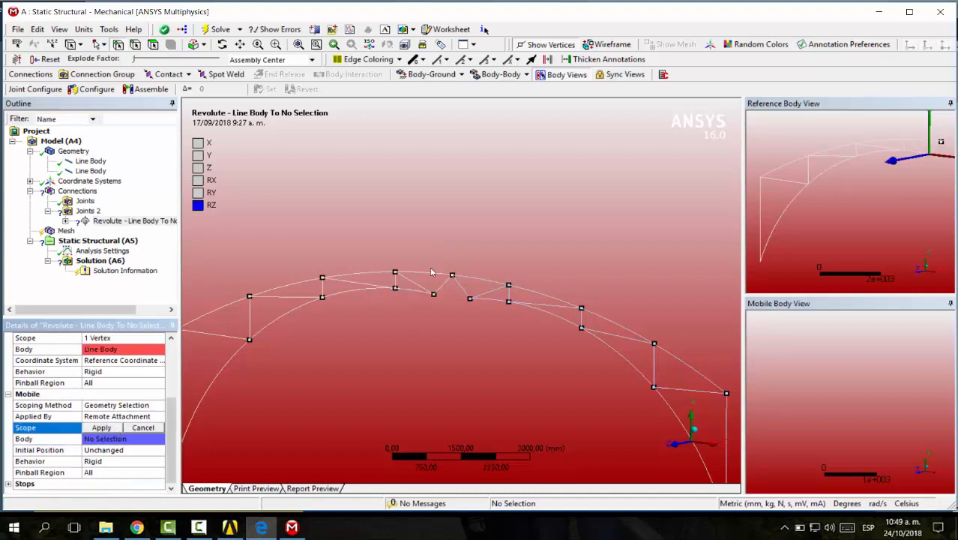
pyautogui.click(452, 276)
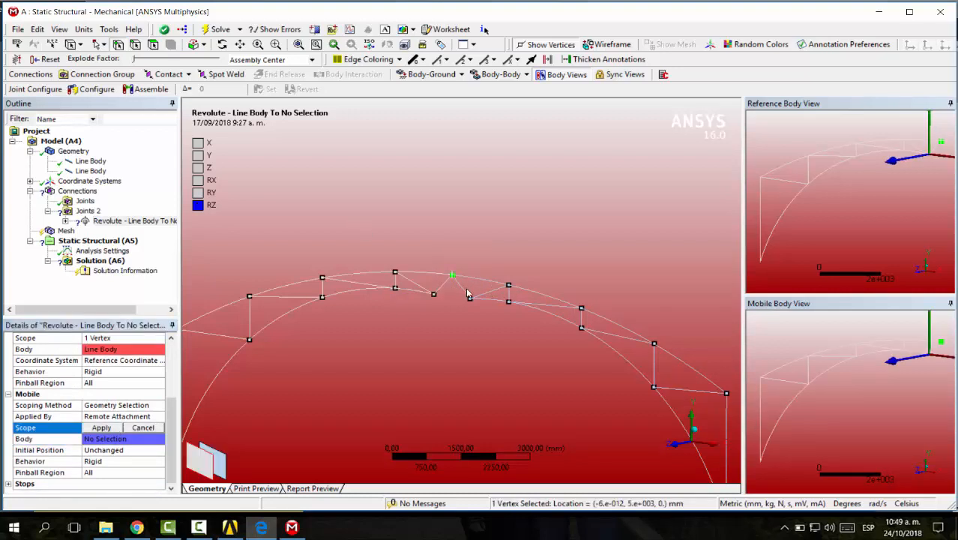
pyautogui.click(469, 297)
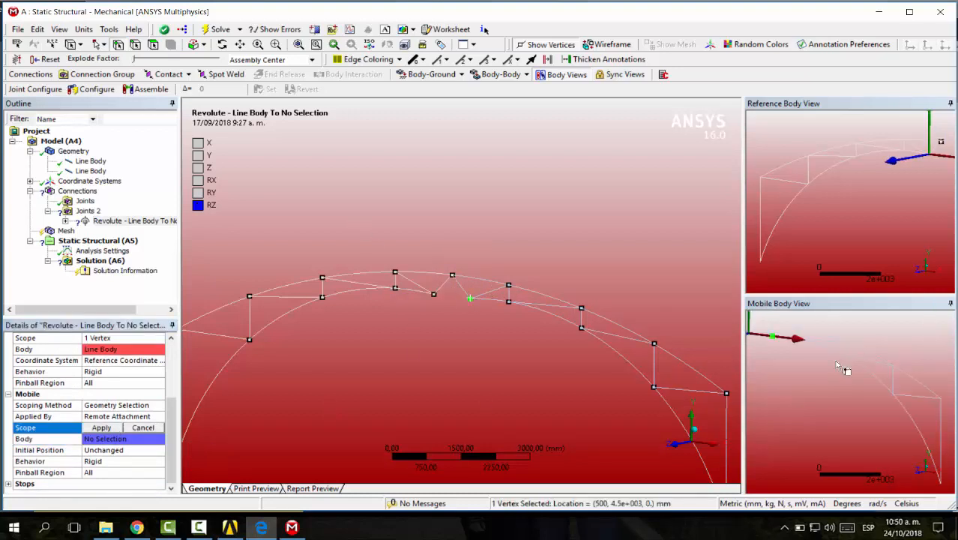
pyautogui.click(453, 276)
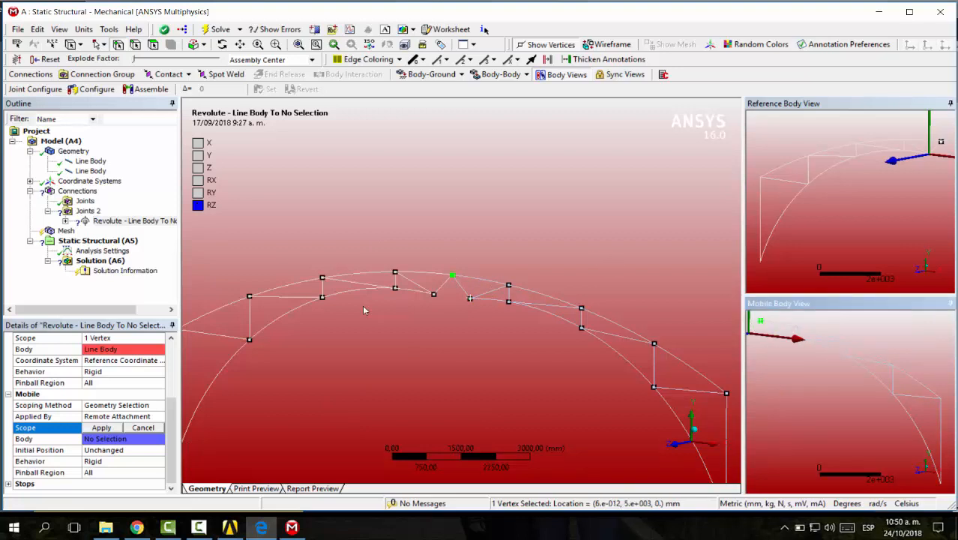
pyautogui.click(101, 428)
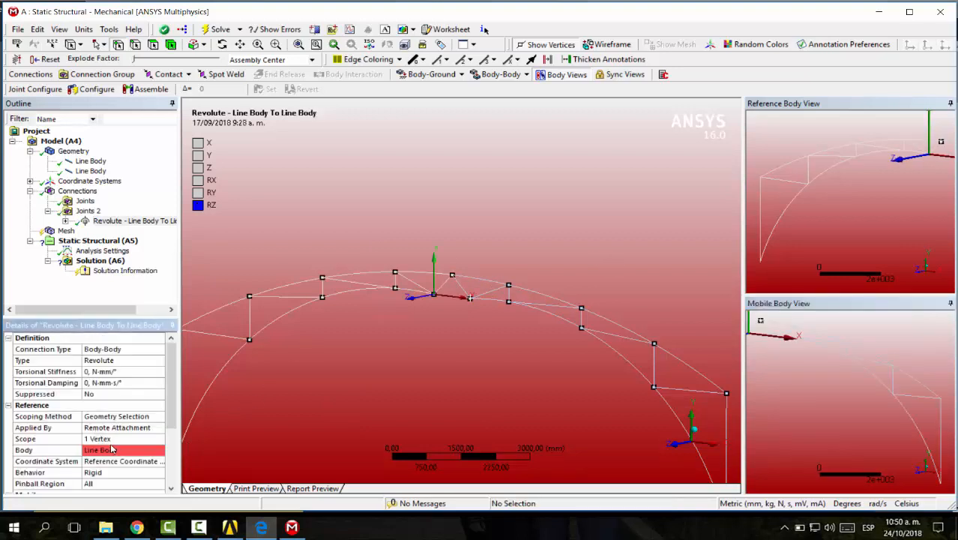
# Step: Review the revolute joint's reference and mobile scopes and the line body assigned to each side
pyautogui.moveTo(177, 381); pyautogui.dragTo(191, 440)
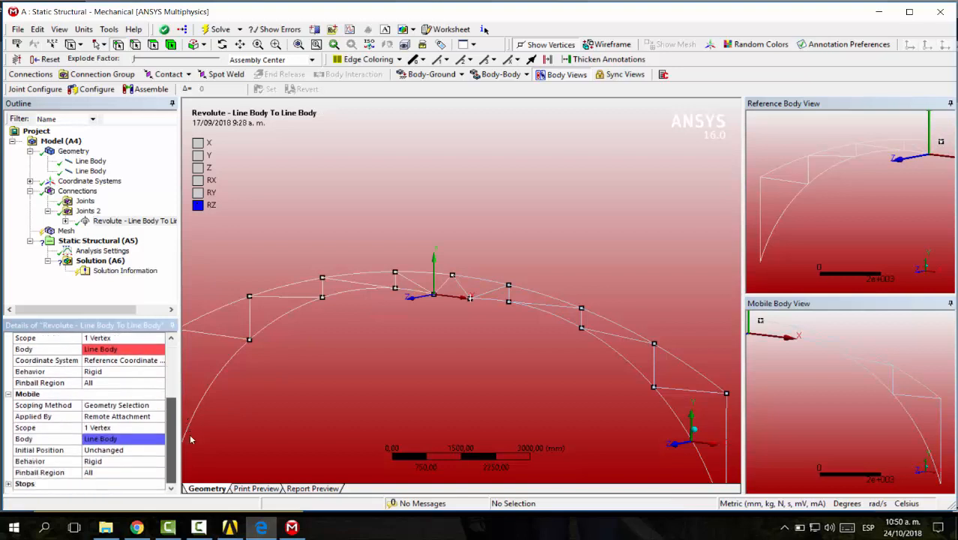
pyautogui.click(101, 438)
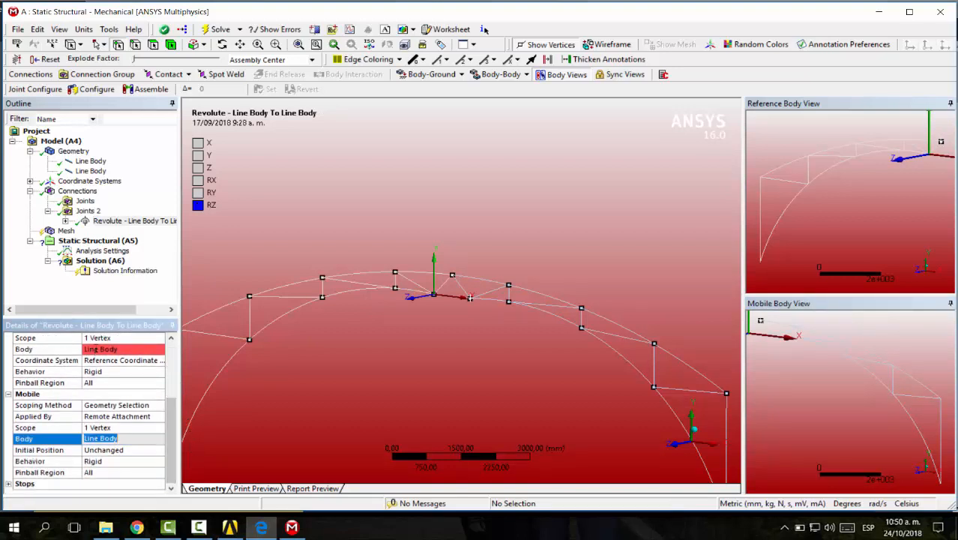
pyautogui.click(120, 428)
pyautogui.click(122, 348)
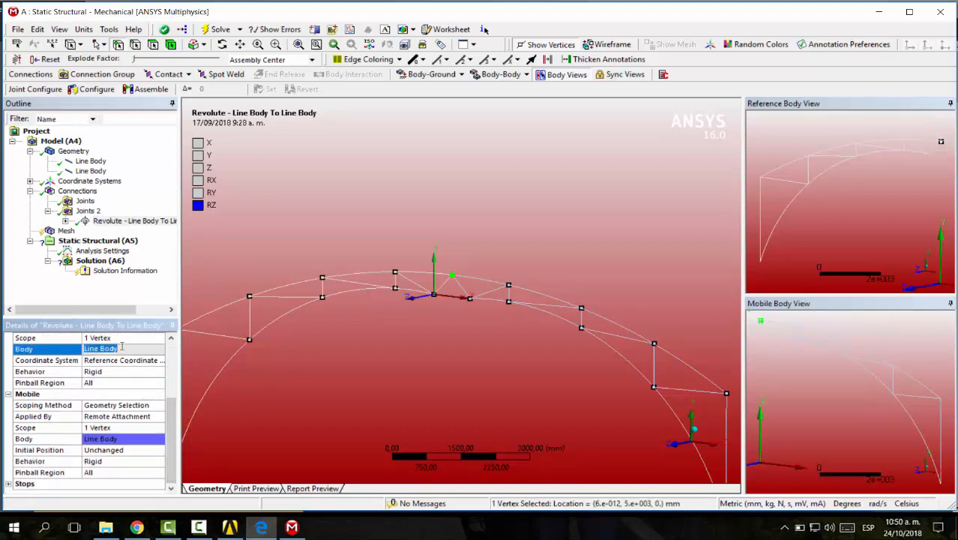
pyautogui.click(120, 338)
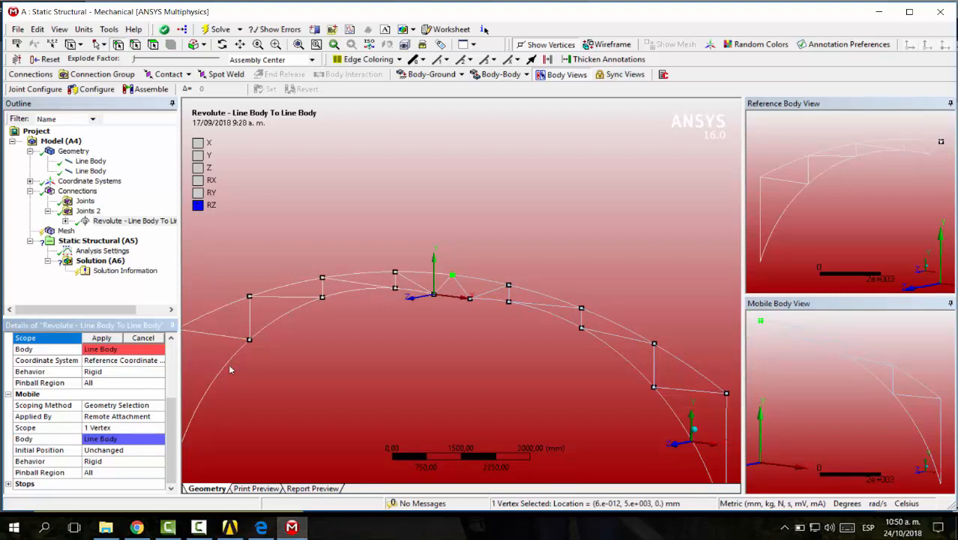
pyautogui.moveTo(173, 427); pyautogui.dragTo(176, 347)
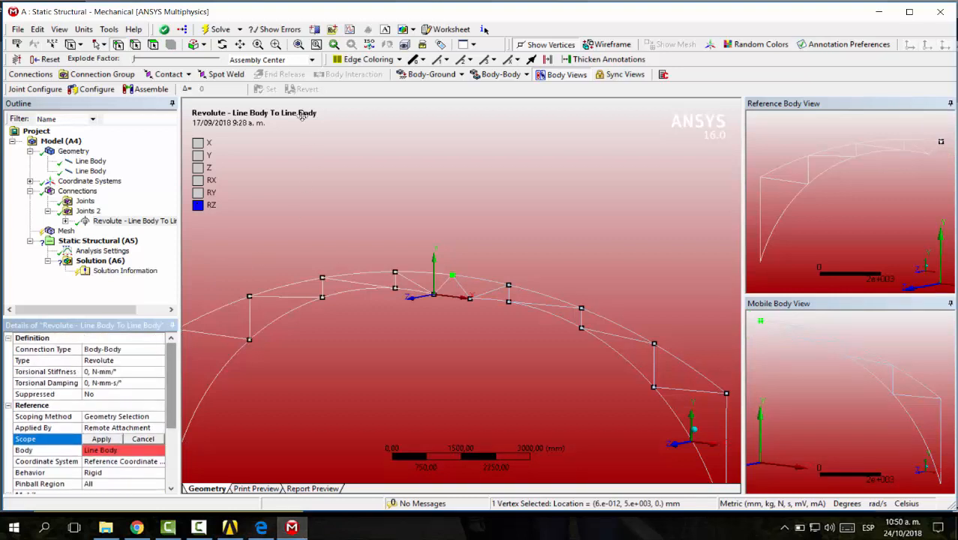
pyautogui.click(315, 222)
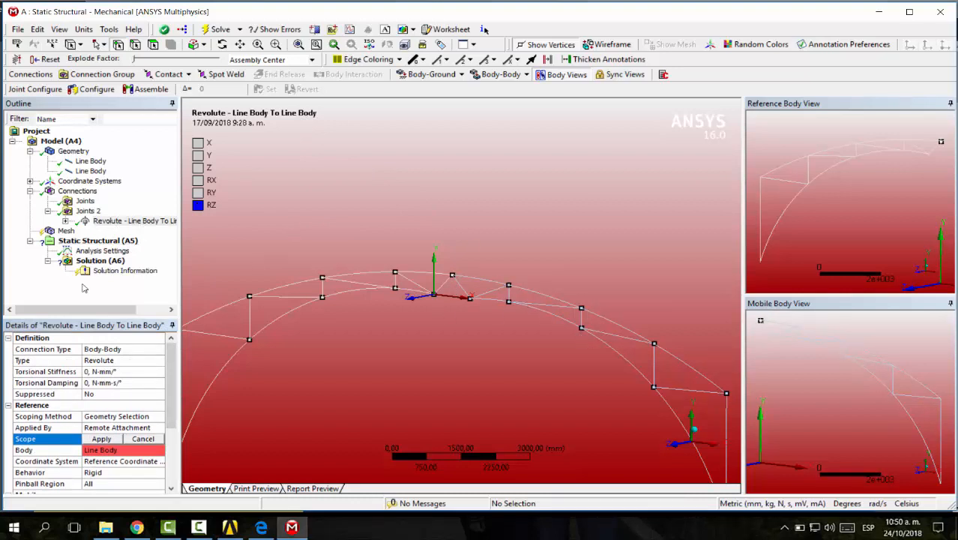
pyautogui.scroll(-2, 159, 395)
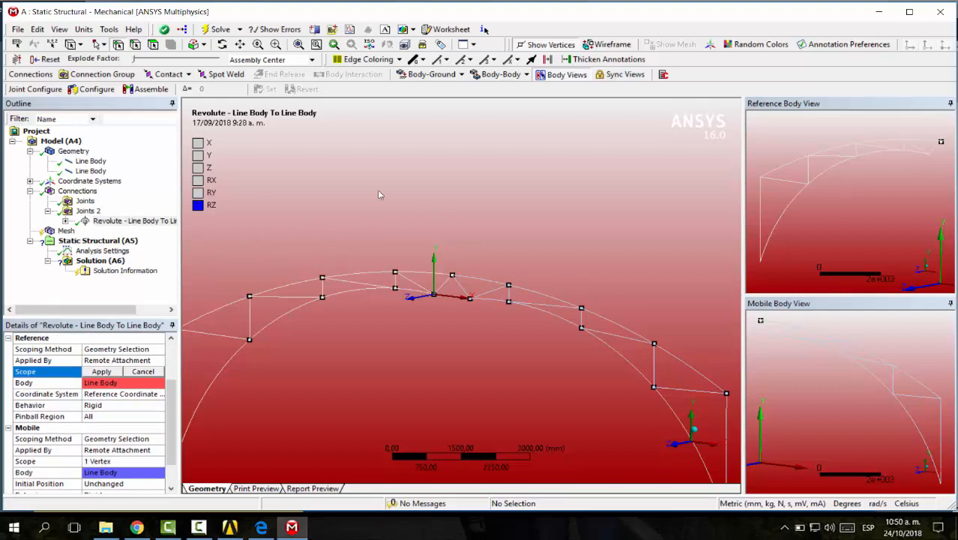
# Step: Generate the default mesh for the truss and inspect it across the whole arch
pyautogui.click(69, 231)
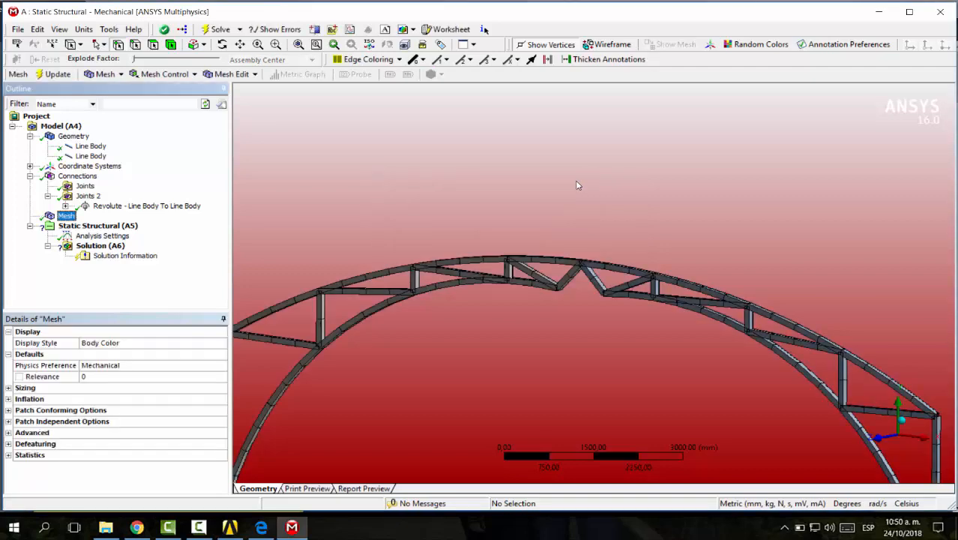
pyautogui.moveTo(600, 200); pyautogui.dragTo(584, 258, button='middle')
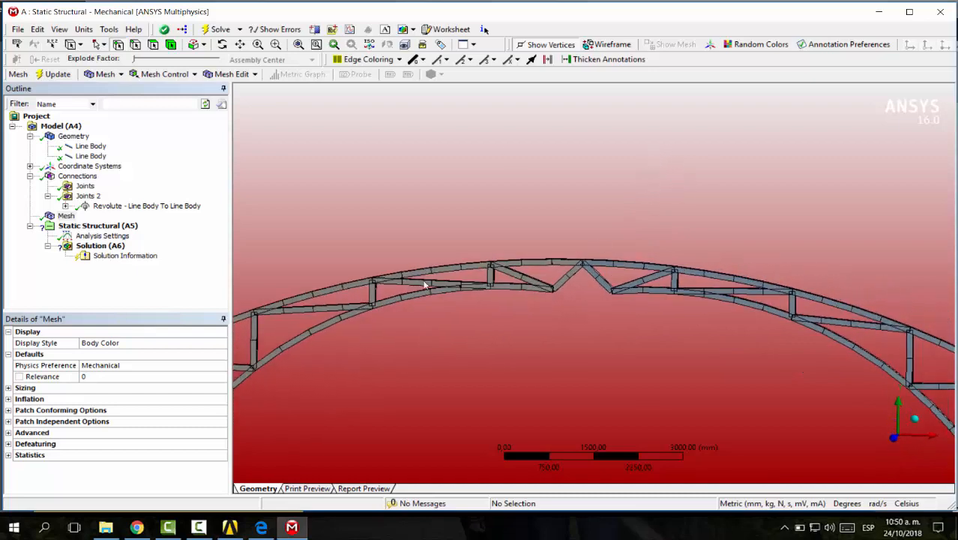
pyautogui.scroll(-5, 424, 285)
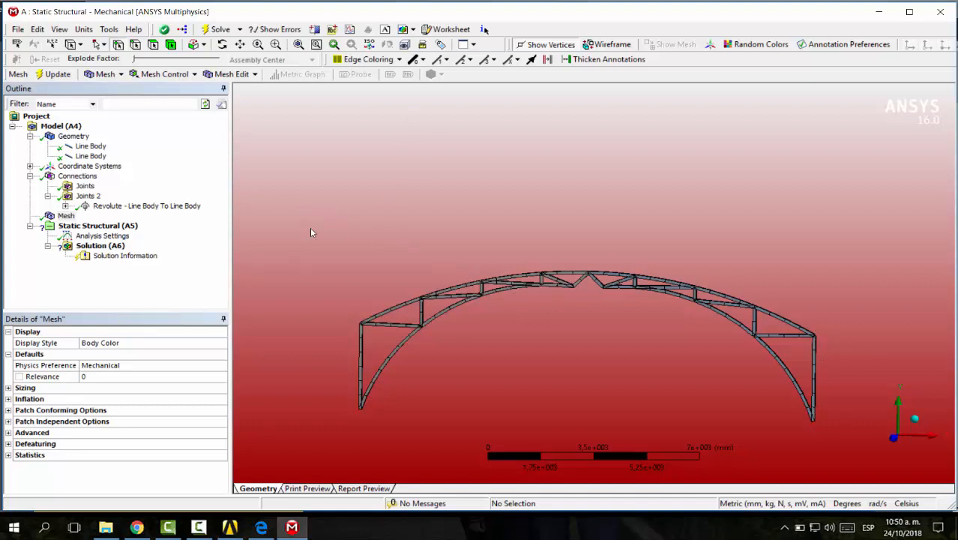
# Step: Set the mesh relevance to 100
pyautogui.click(67, 215)
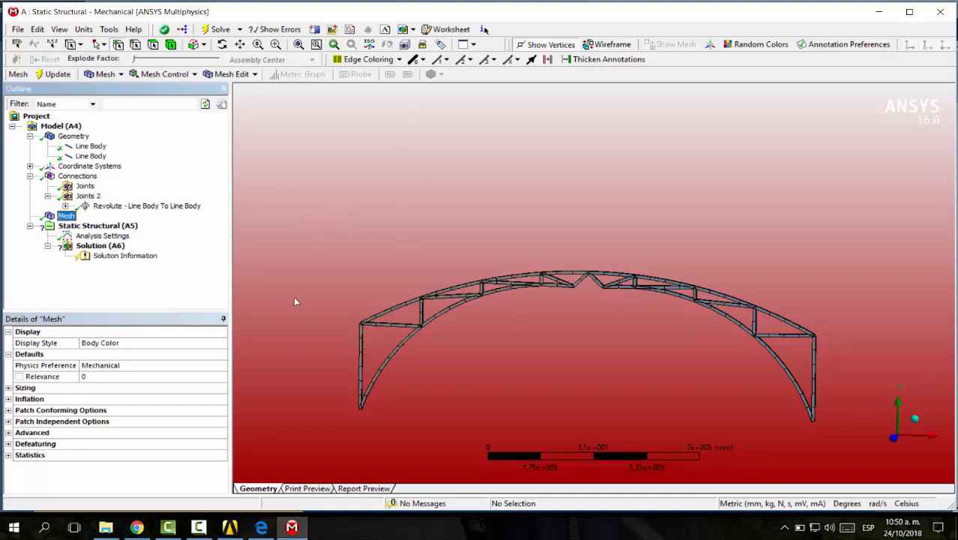
pyautogui.click(118, 381)
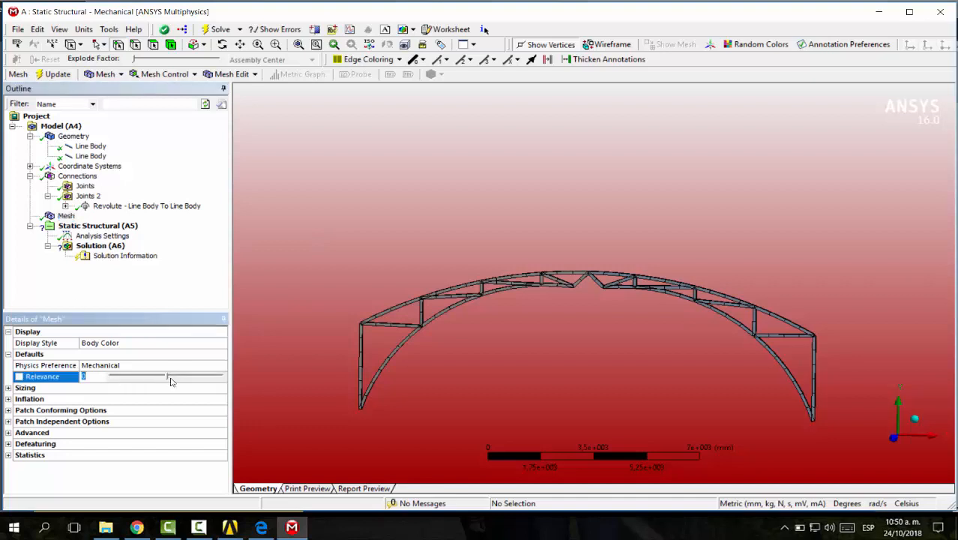
pyautogui.moveTo(170, 378); pyautogui.dragTo(190, 378)
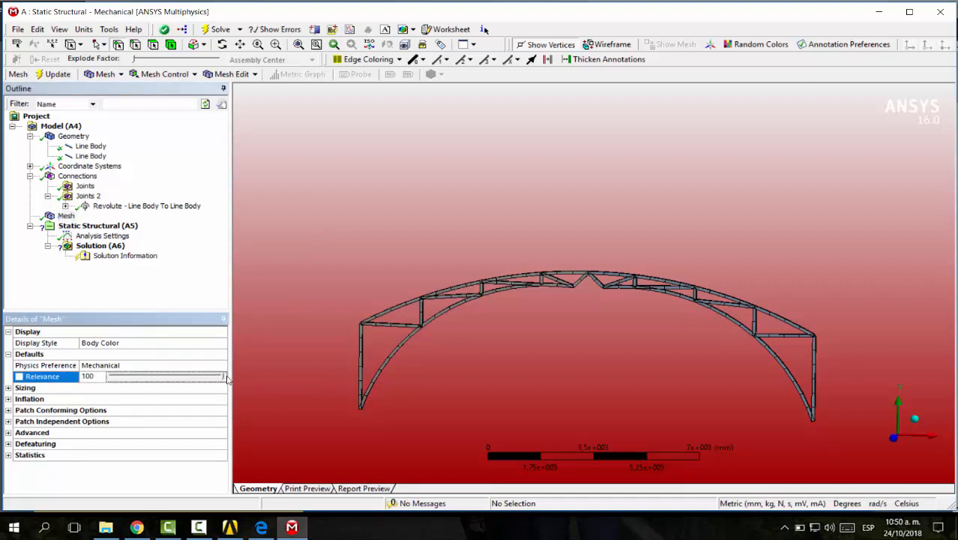
# Step: Update the truss mesh with the new relevance and inspect the refined elements around the crown
pyautogui.click(58, 74)
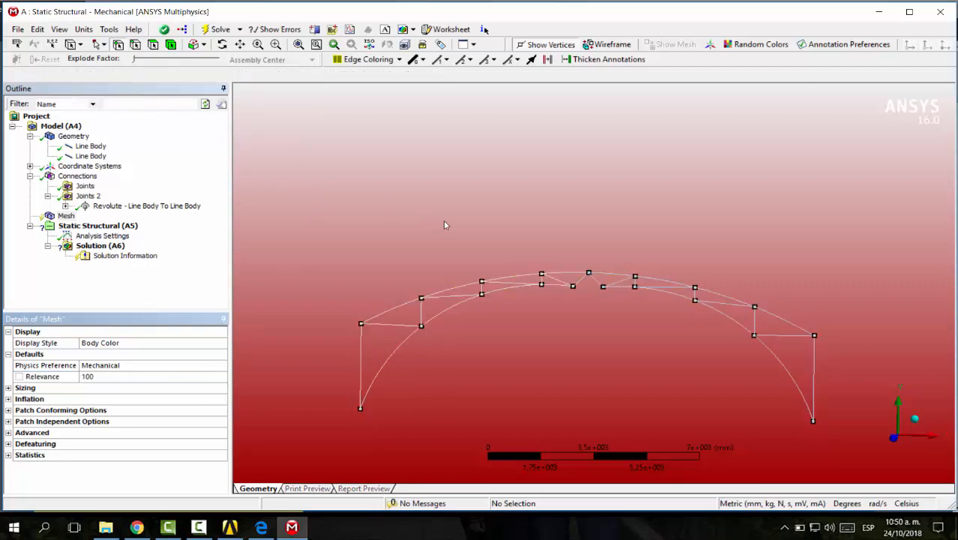
pyautogui.moveTo(496, 228); pyautogui.dragTo(146, 285, button='middle')
pyautogui.scroll(3, 543, 273)
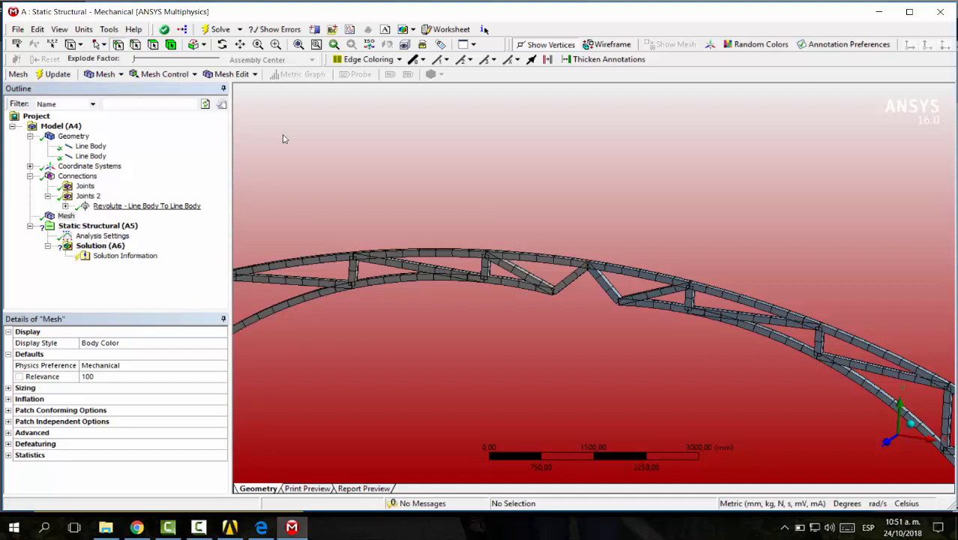
# Step: Add a displacement support to the static structural analysis, scoped to the base vertex of the arch's left half
pyautogui.click(98, 225)
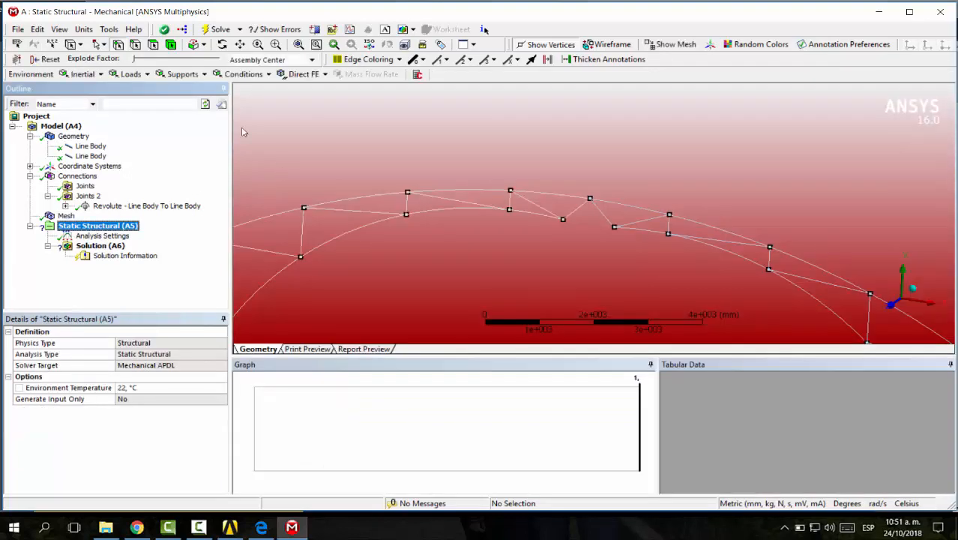
pyautogui.click(182, 74)
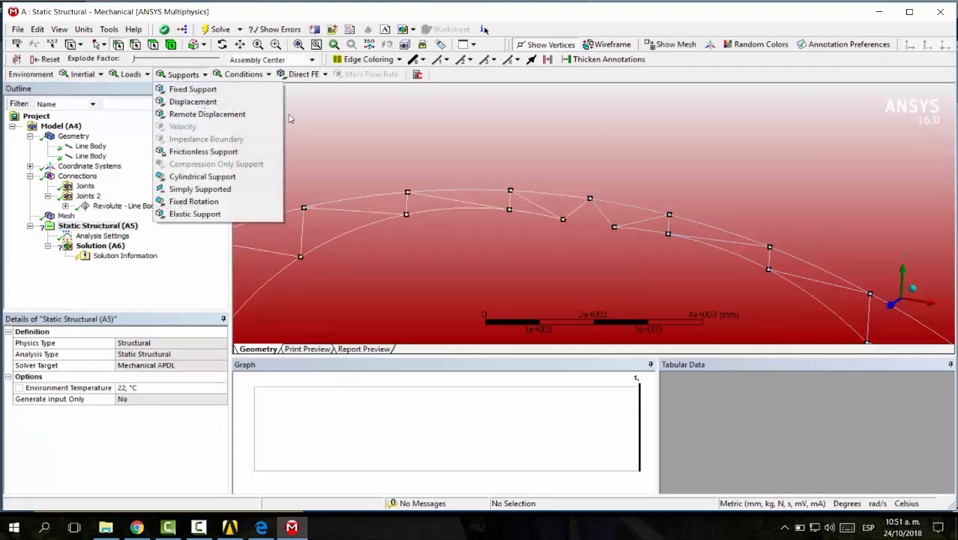
pyautogui.click(361, 146)
pyautogui.scroll(-4, 363, 144)
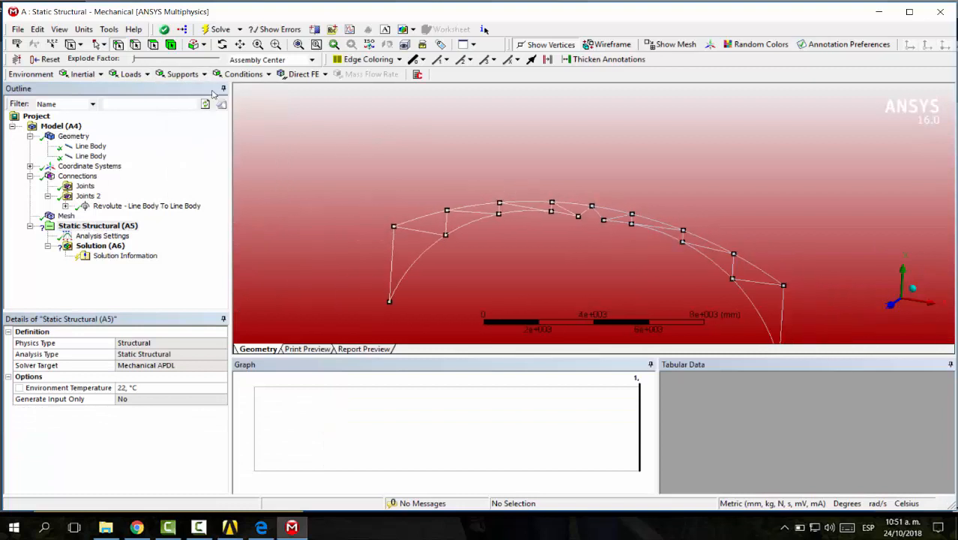
pyautogui.click(183, 75)
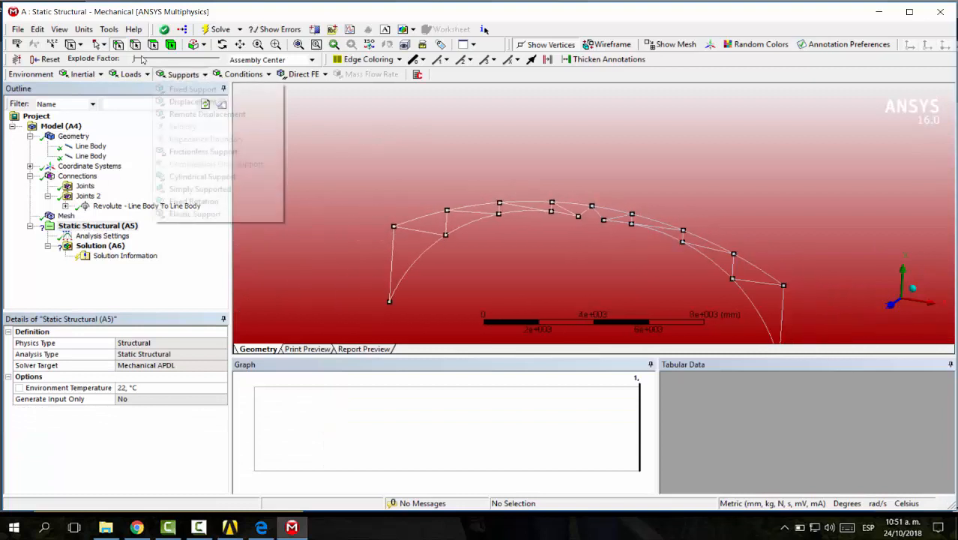
pyautogui.click(390, 301)
pyautogui.click(116, 354)
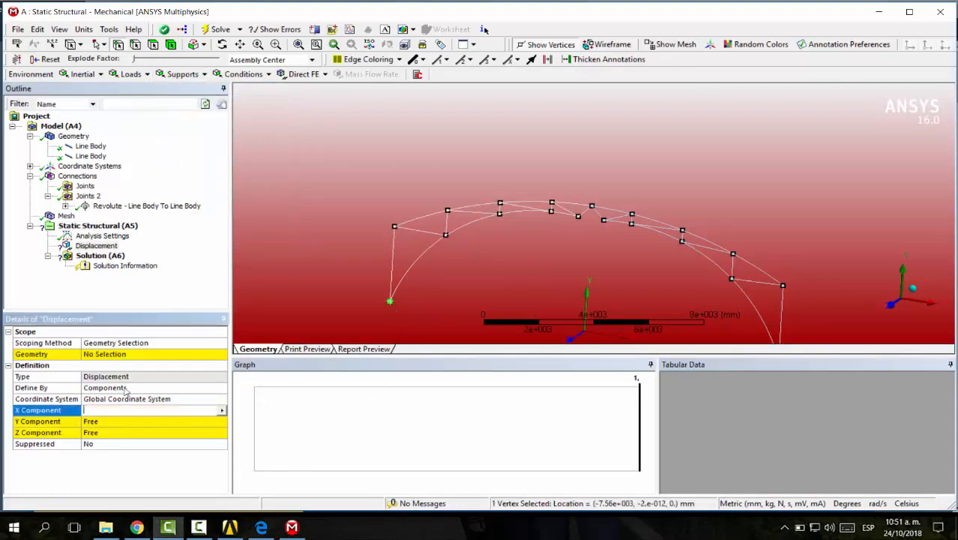
pyautogui.click(127, 354)
pyautogui.click(143, 354)
# Step: Set the left base displacement's X, Y and Z components to 0 mm
pyautogui.click(138, 411)
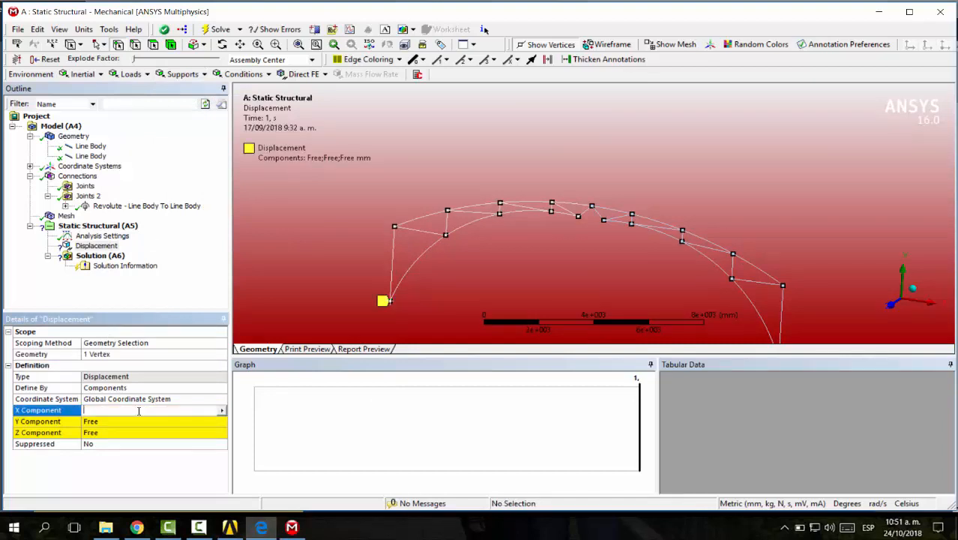
pyautogui.click(128, 422)
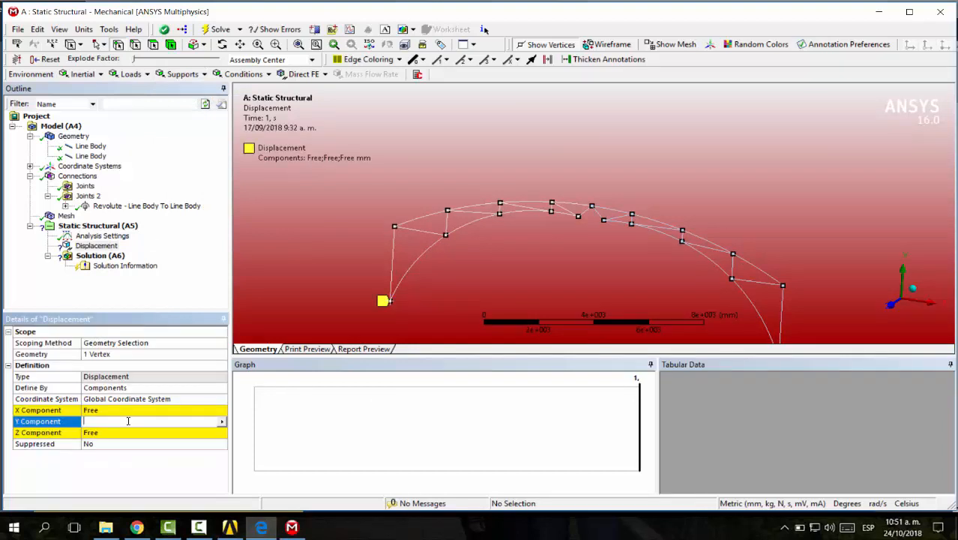
pyautogui.write('0')
pyautogui.click(120, 432)
pyautogui.write('0')
pyautogui.click(111, 411)
pyautogui.write('0')
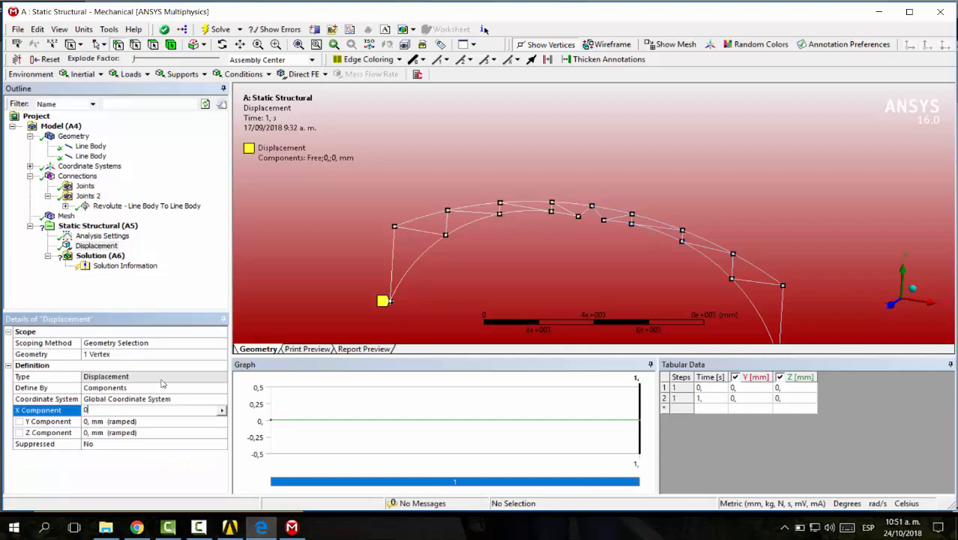
pyautogui.click(331, 247)
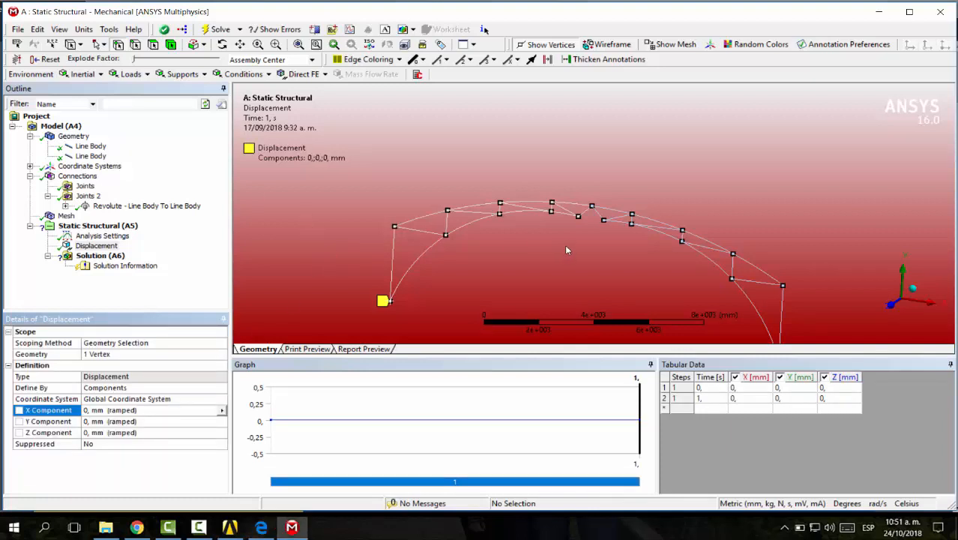
# Step: Add a second displacement support scoped to the base vertex of the arch's right half
pyautogui.keyDown('ctrl'); pyautogui.moveTo(571, 240); pyautogui.dragTo(452, 179, button='middle'); pyautogui.keyUp('ctrl')
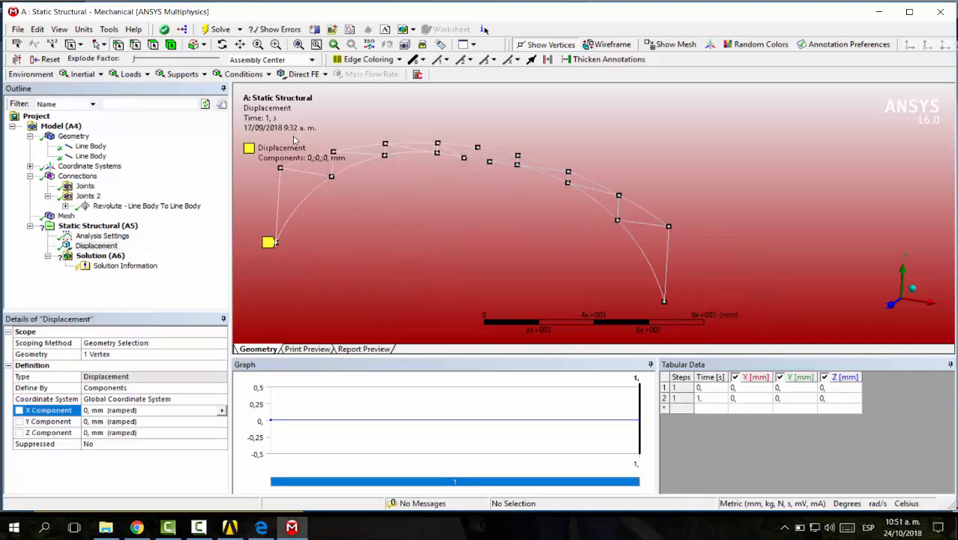
pyautogui.click(182, 74)
pyautogui.click(192, 101)
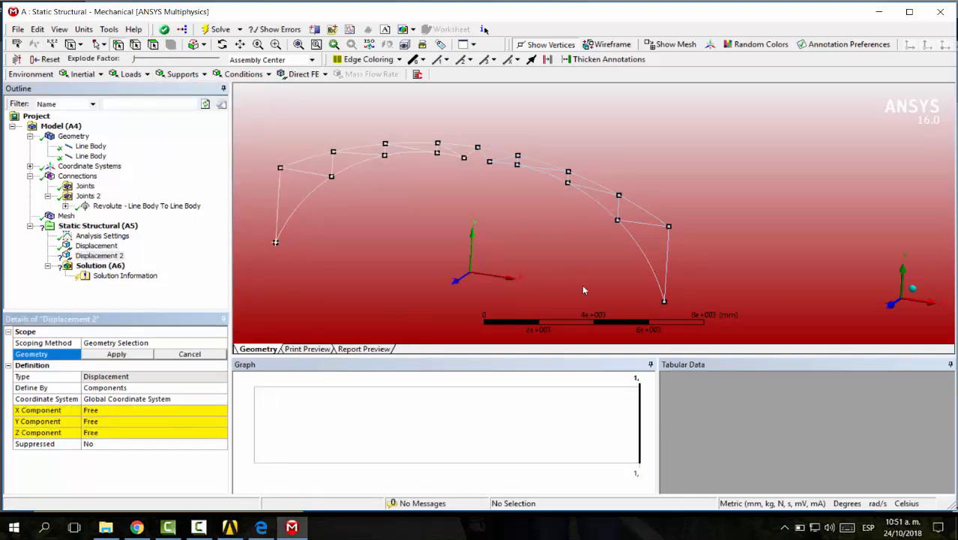
pyautogui.click(664, 301)
pyautogui.click(117, 356)
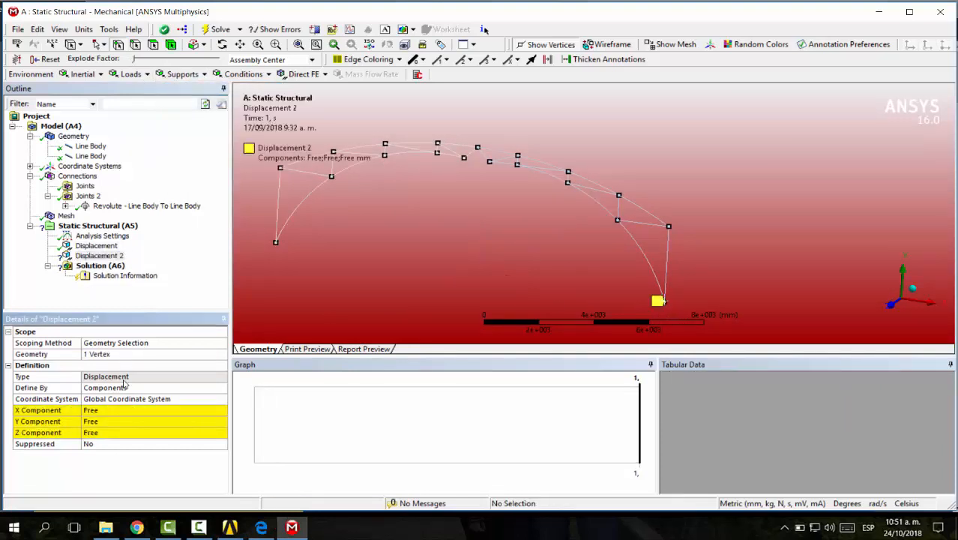
# Step: Set the right base displacement's X, Y and Z components to 0 mm
pyautogui.click(115, 410)
pyautogui.click(108, 421)
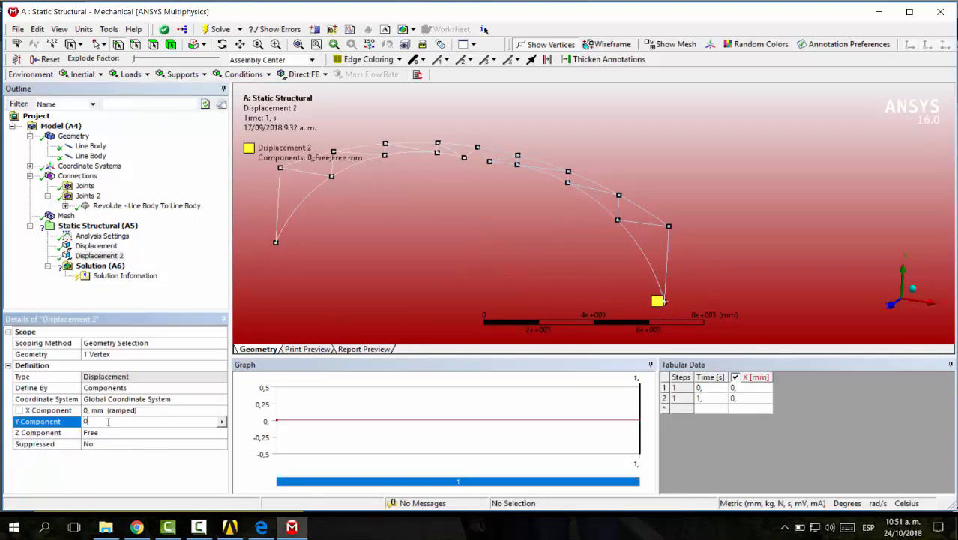
pyautogui.click(110, 433)
pyautogui.write('0')
pyautogui.press('Return')
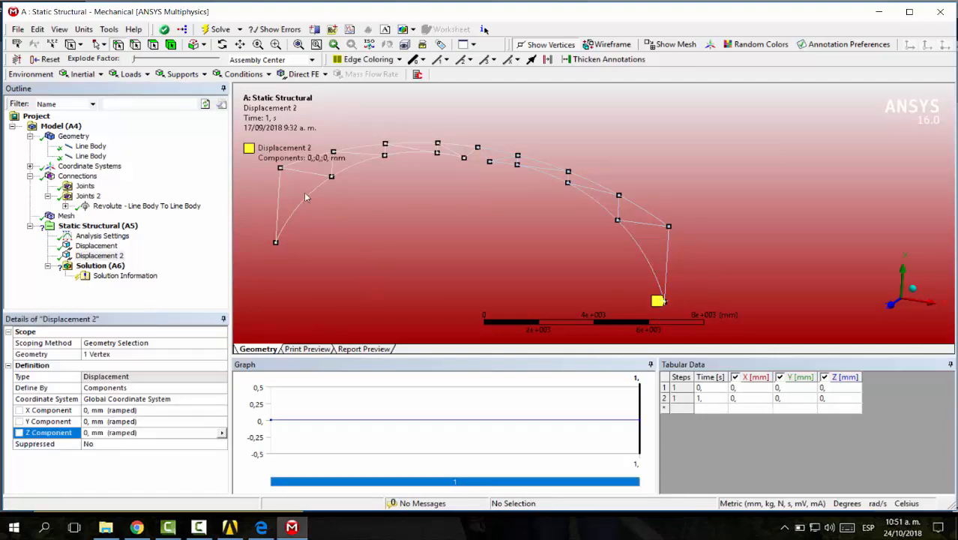
# Step: Add a force load scoped to the second upper-chord vertex from the arch's left end
pyautogui.click(179, 76)
pyautogui.click(135, 75)
pyautogui.click(131, 75)
pyautogui.click(135, 125)
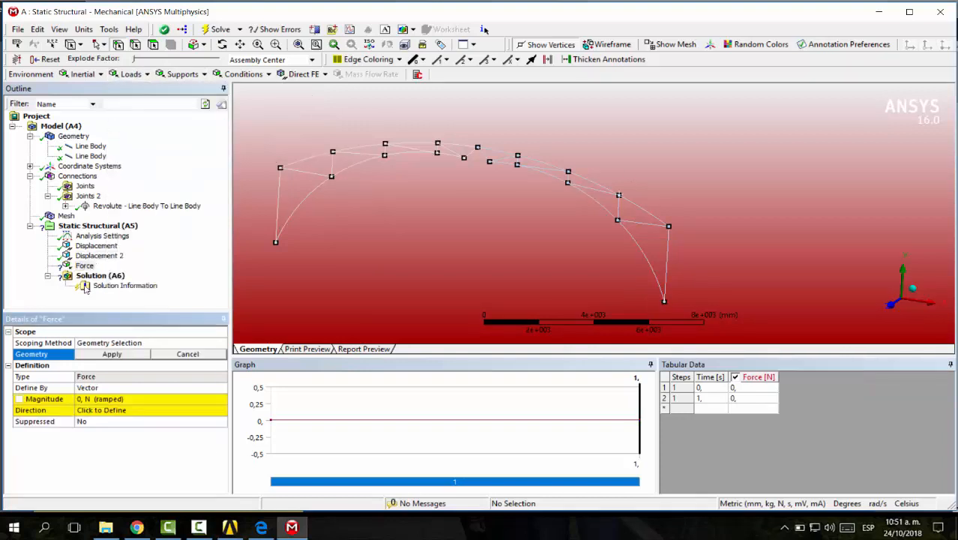
pyautogui.click(336, 155)
pyautogui.click(114, 354)
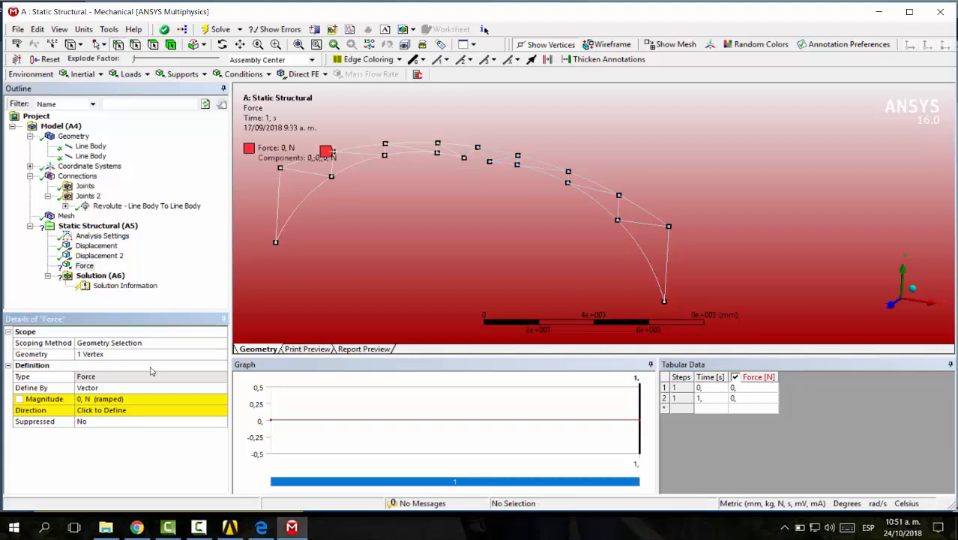
# Step: Define the left half's force by components with a Y component of -6000 N
pyautogui.click(113, 388)
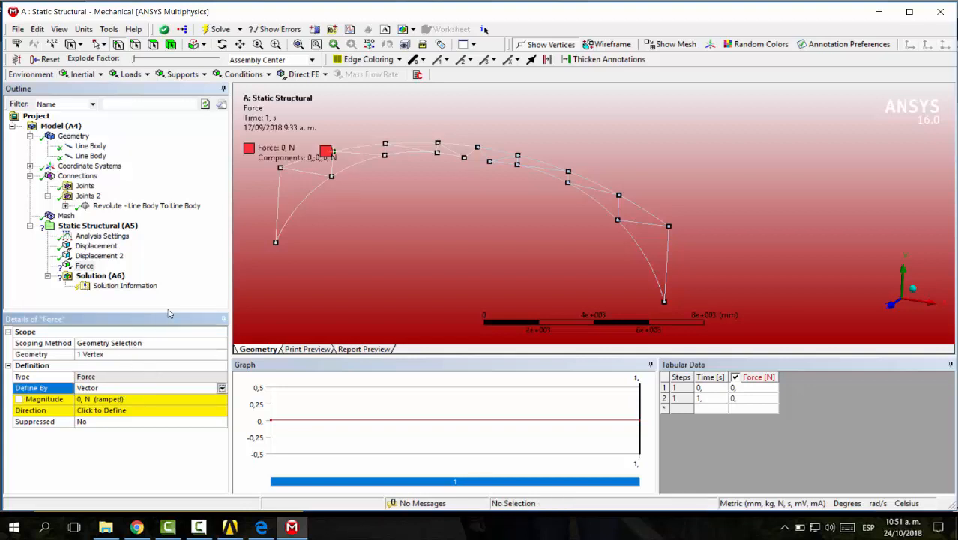
pyautogui.click(113, 387)
pyautogui.click(119, 410)
pyautogui.click(102, 422)
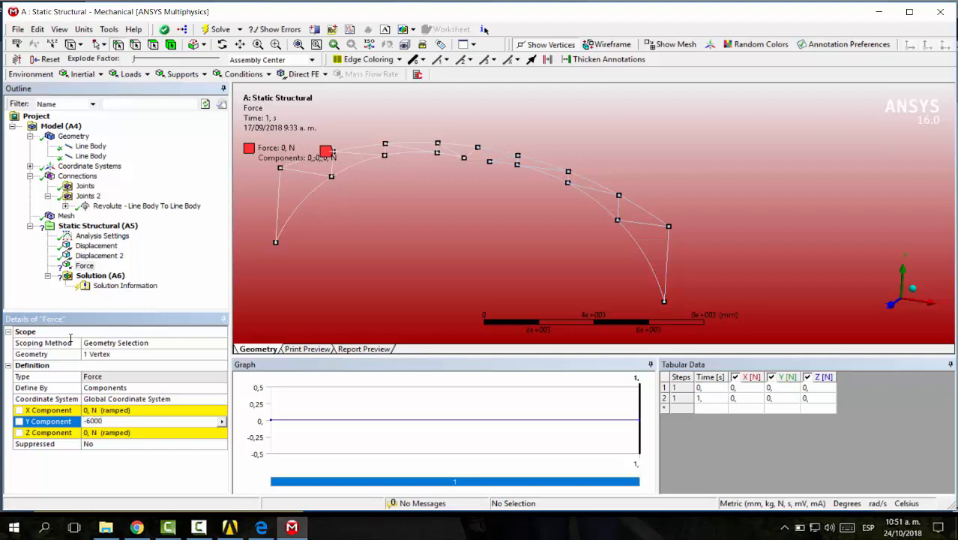
pyautogui.press('Return')
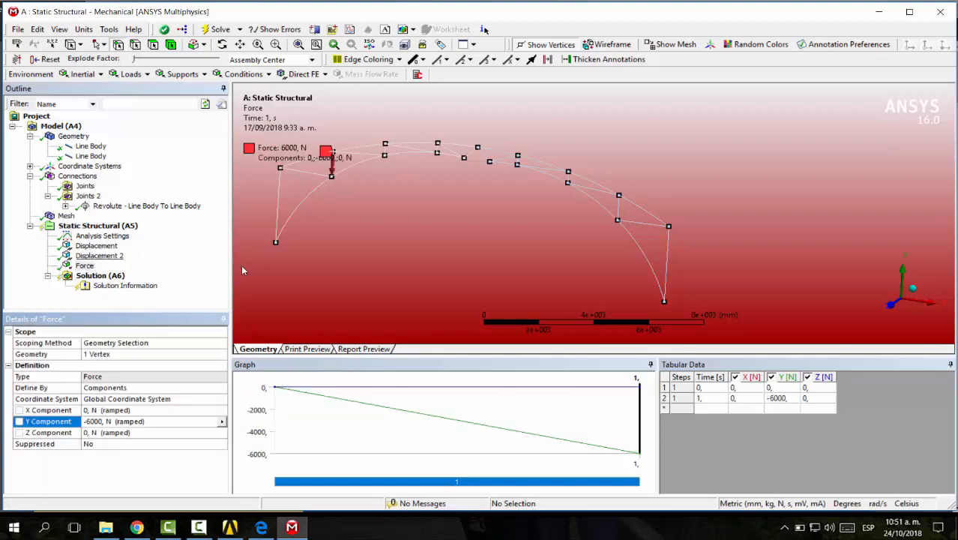
# Step: Add a second force scoped to the second upper-chord vertex from the arch's right end
pyautogui.click(149, 73)
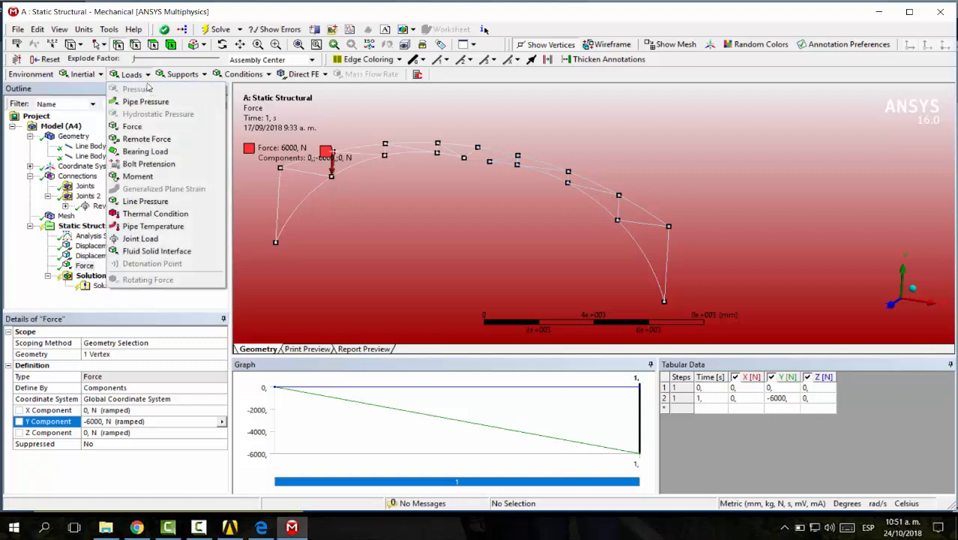
pyautogui.click(135, 126)
pyautogui.click(619, 196)
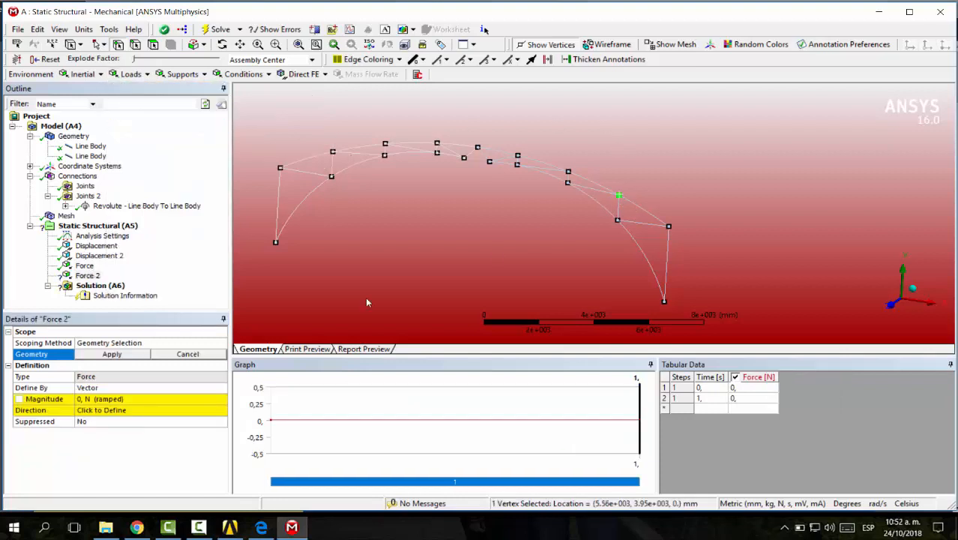
pyautogui.click(129, 365)
pyautogui.click(120, 355)
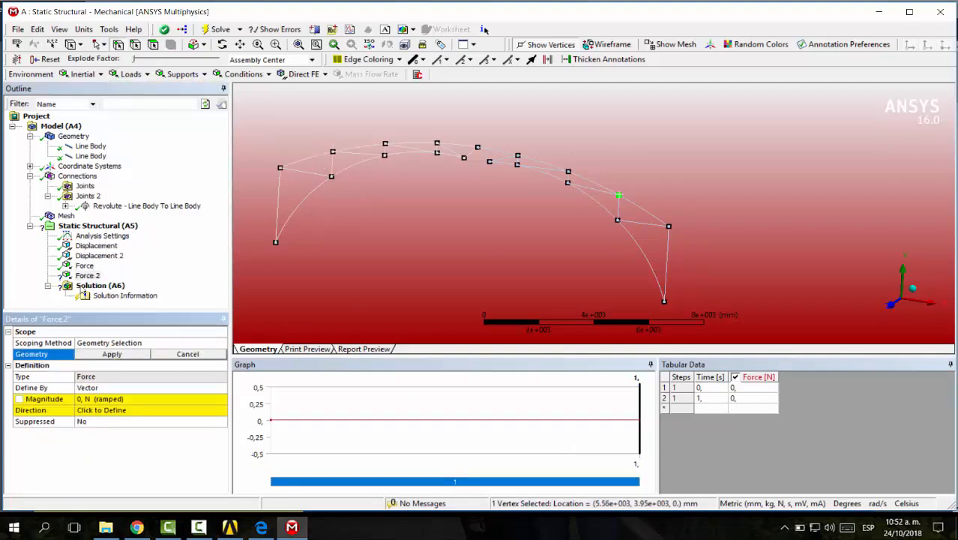
pyautogui.click(117, 358)
# Step: Define the right half's force by components with a Y component of -6000 N
pyautogui.click(87, 399)
pyautogui.click(87, 389)
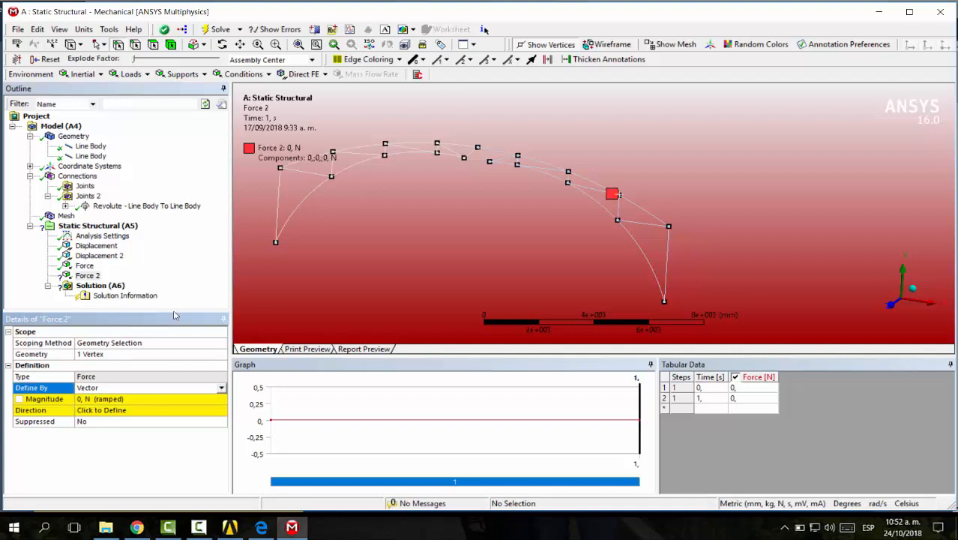
pyautogui.click(221, 387)
pyautogui.click(152, 398)
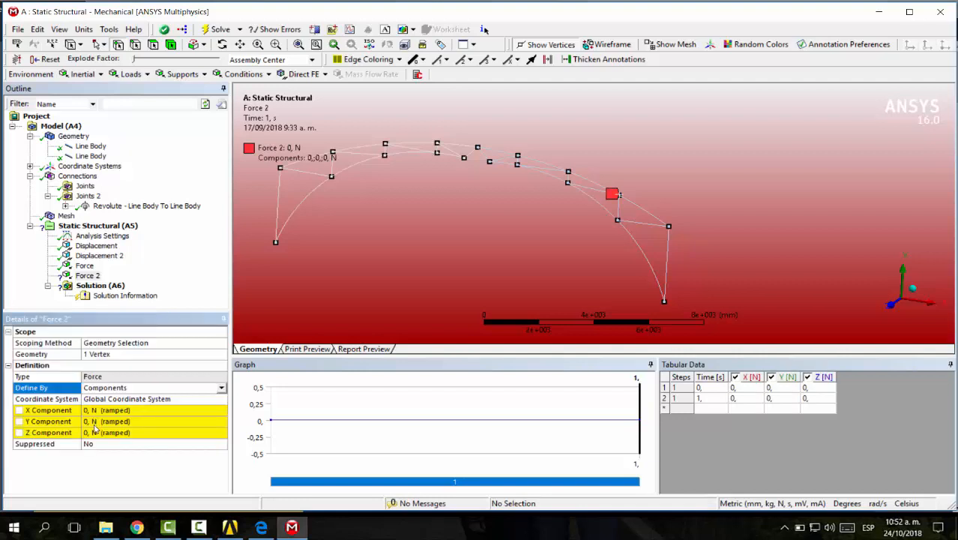
pyautogui.click(95, 423)
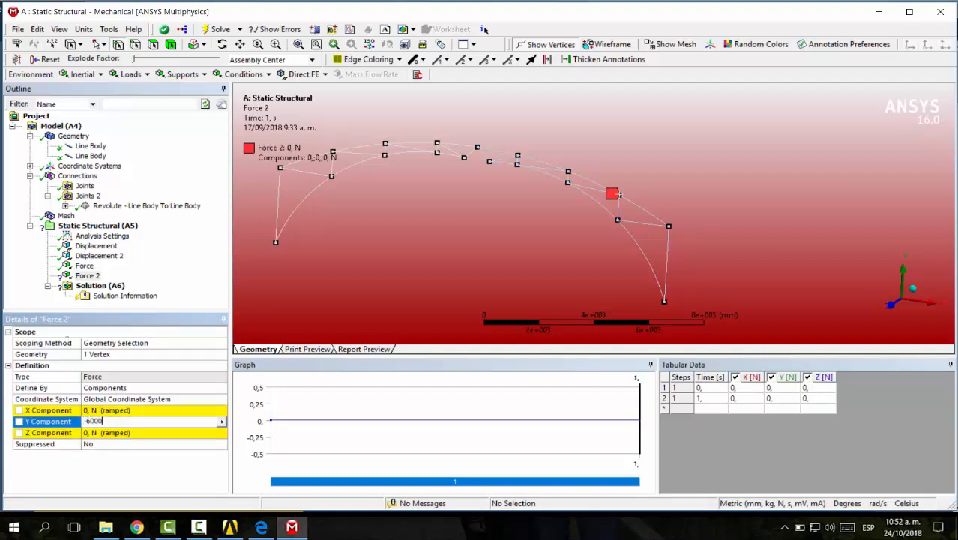
pyautogui.press('Return')
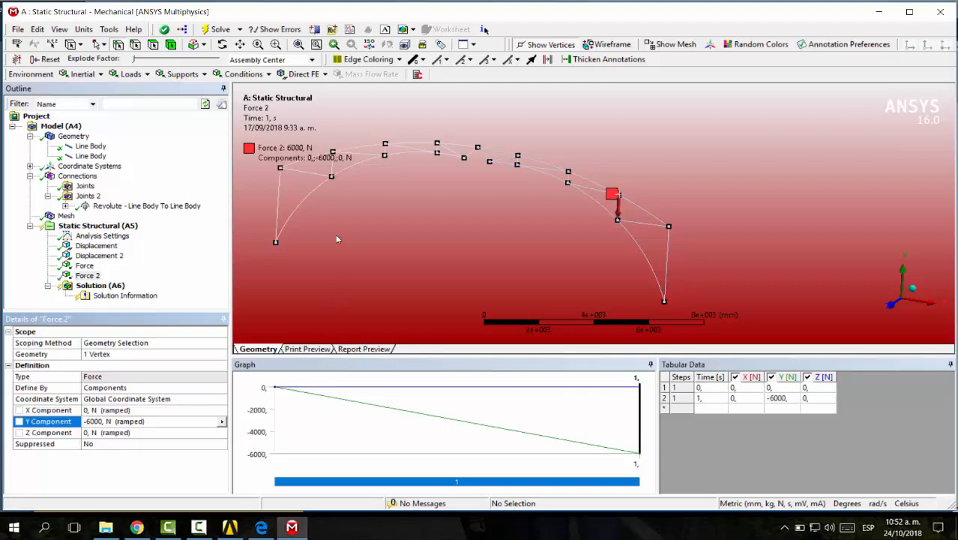
pyautogui.click(132, 73)
pyautogui.click(154, 137)
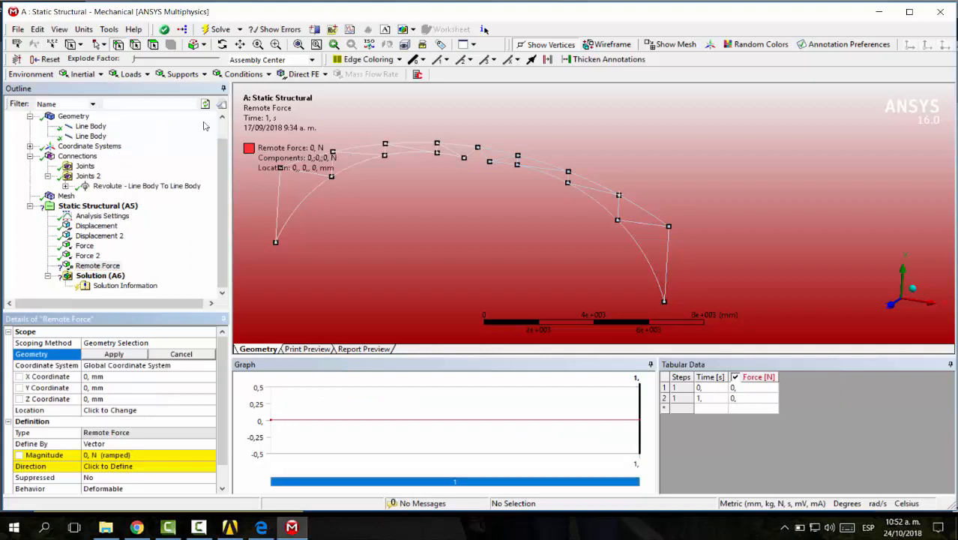
pyautogui.click(99, 267)
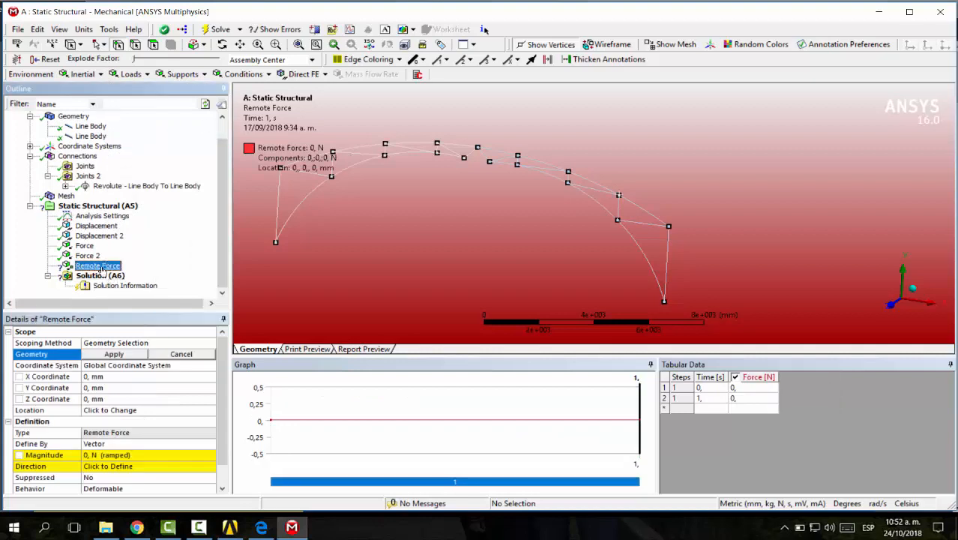
pyautogui.press('Delete')
pyautogui.click(435, 303)
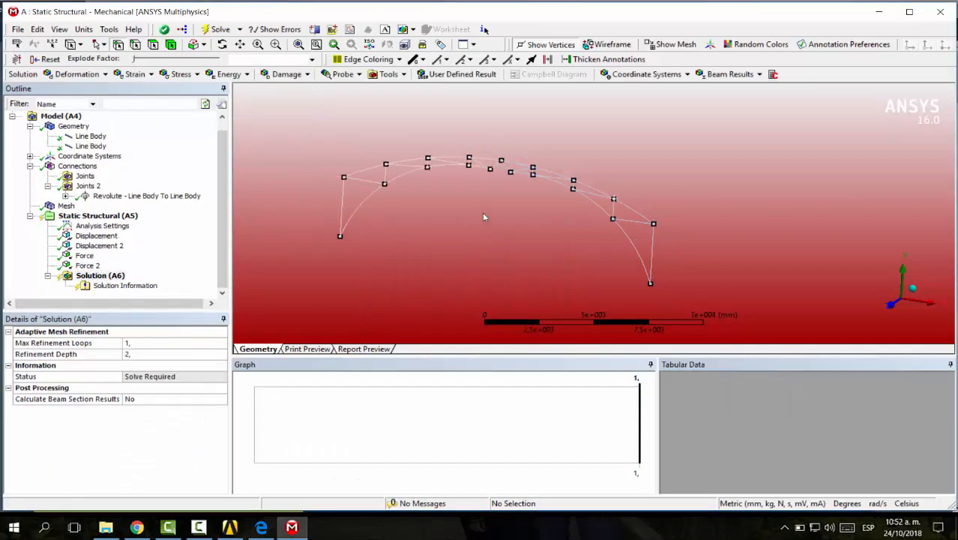
# Step: Add a third force load scoped to the third upper-chord vertex from the arch's left end
pyautogui.click(101, 216)
pyautogui.click(130, 73)
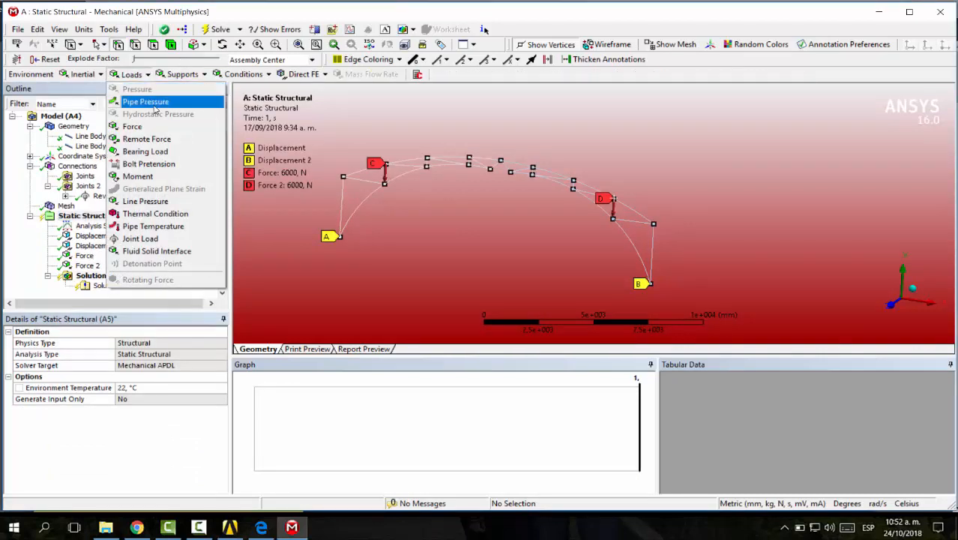
pyautogui.click(132, 124)
pyautogui.click(428, 158)
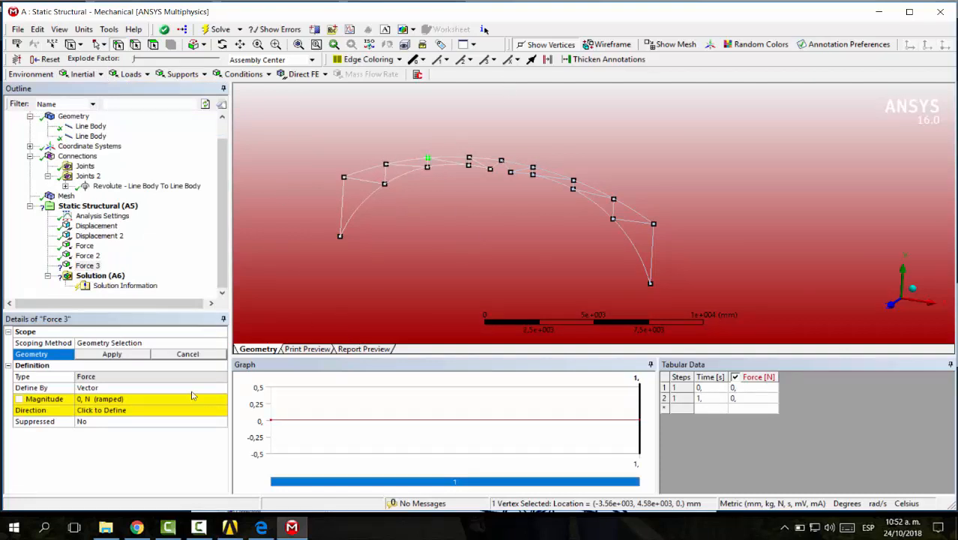
pyautogui.click(146, 355)
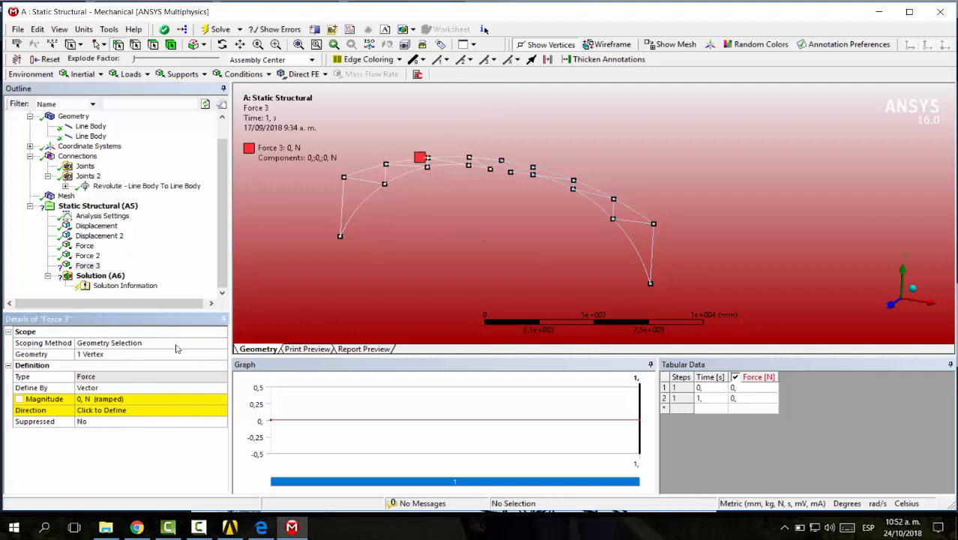
# Step: Define the left half's new force by components with a Y component of -8000 N
pyautogui.click(140, 389)
pyautogui.click(222, 389)
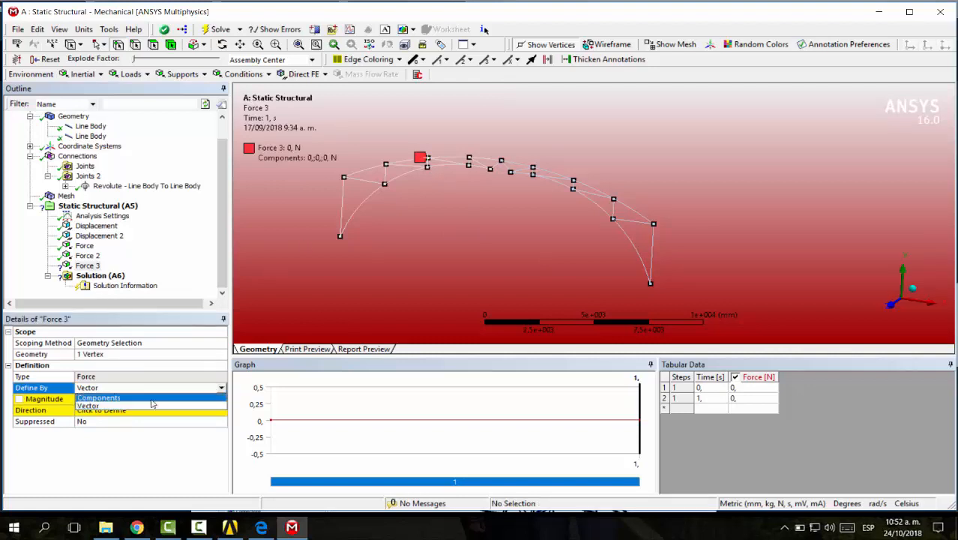
pyautogui.click(95, 406)
pyautogui.click(92, 421)
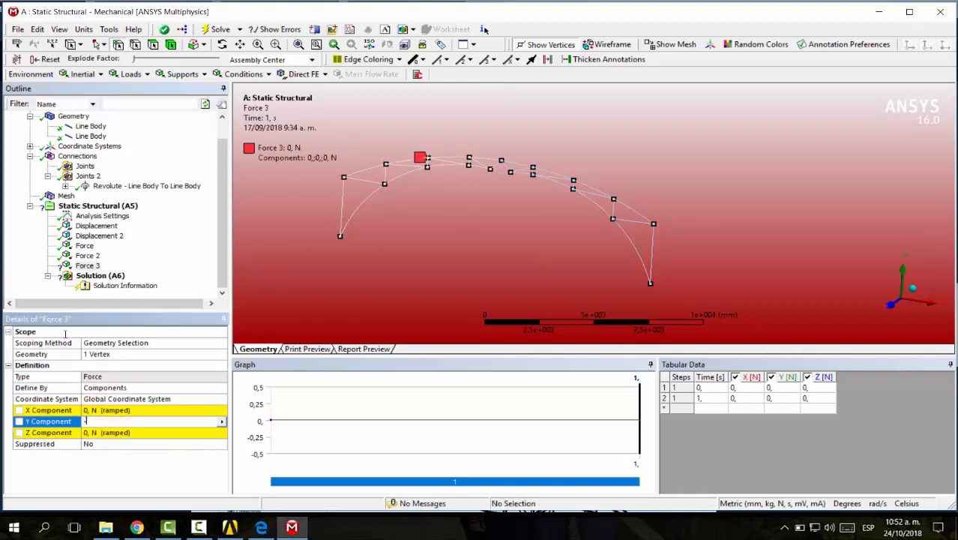
pyautogui.press('Return')
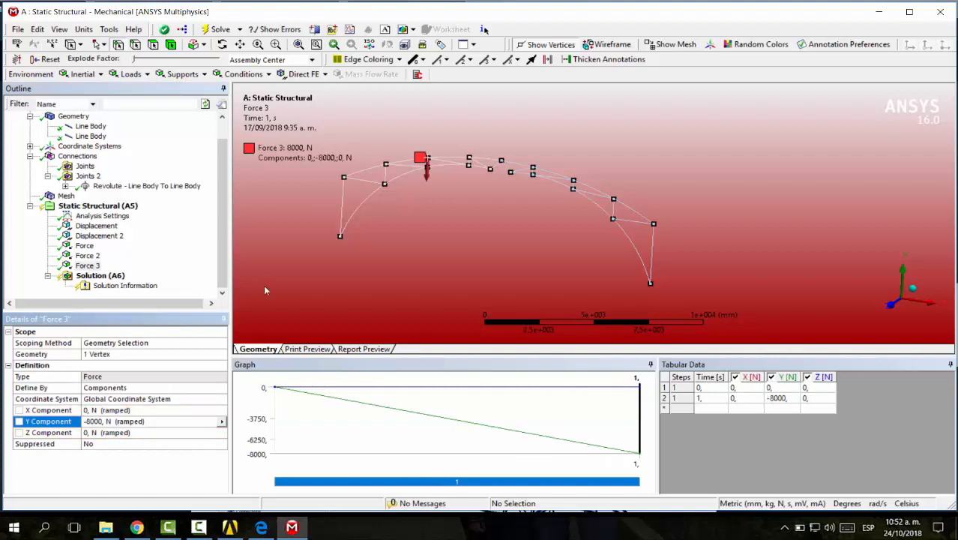
# Step: Add a fourth force load scoped to the third upper-chord vertex from the arch's right end
pyautogui.click(131, 73)
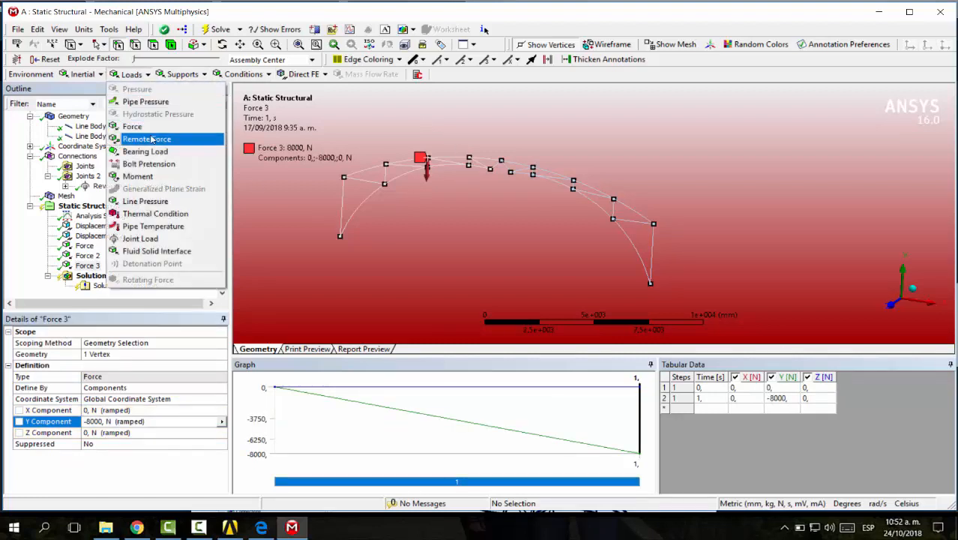
pyautogui.click(143, 126)
pyautogui.click(573, 188)
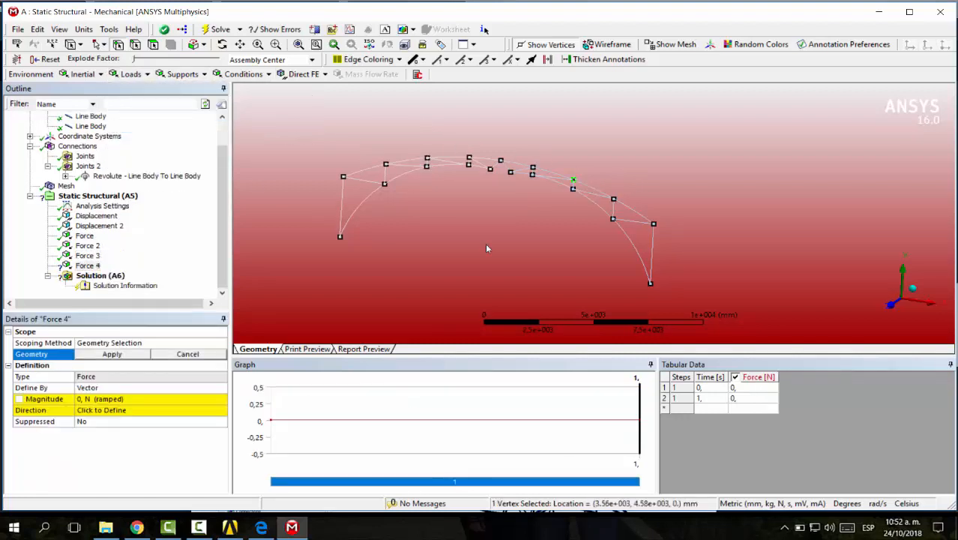
pyautogui.click(112, 354)
# Step: Define the right half's new force by components with a Y component of -8000 N
pyautogui.click(224, 388)
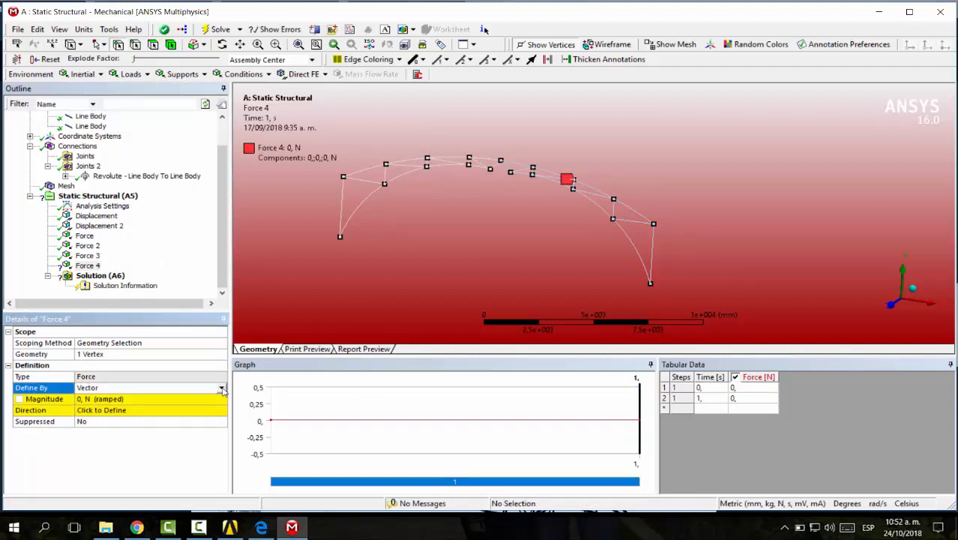
pyautogui.click(98, 398)
pyautogui.click(133, 421)
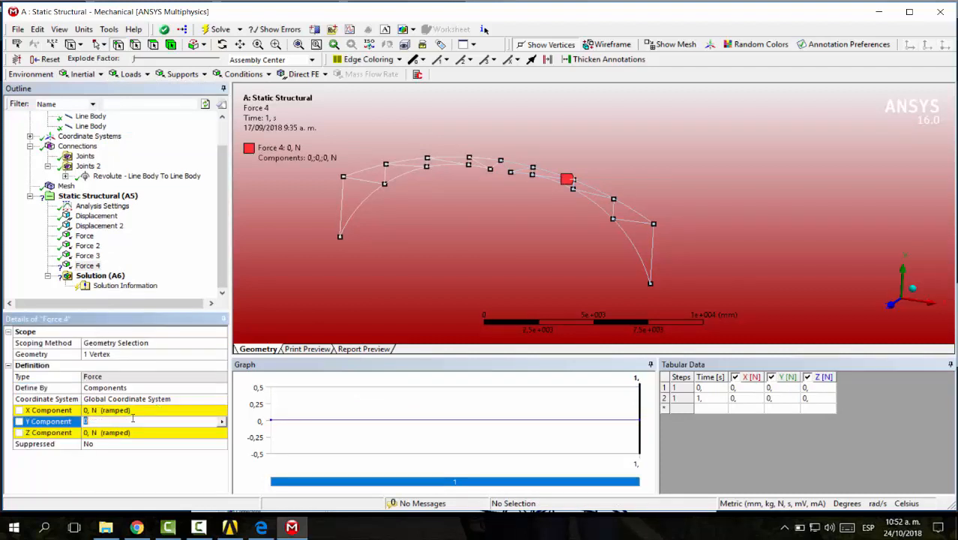
pyautogui.press('Return')
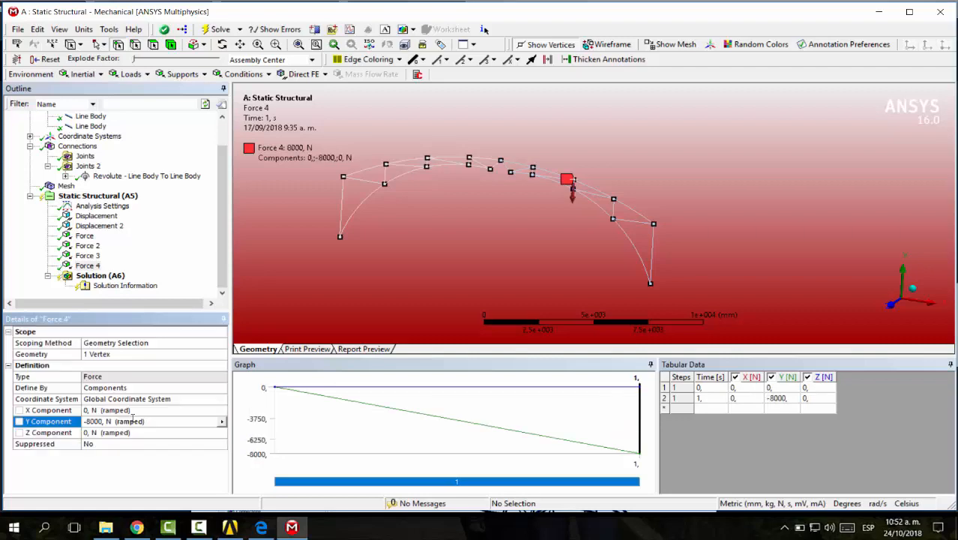
pyautogui.hotkey('alt', 'Tab')
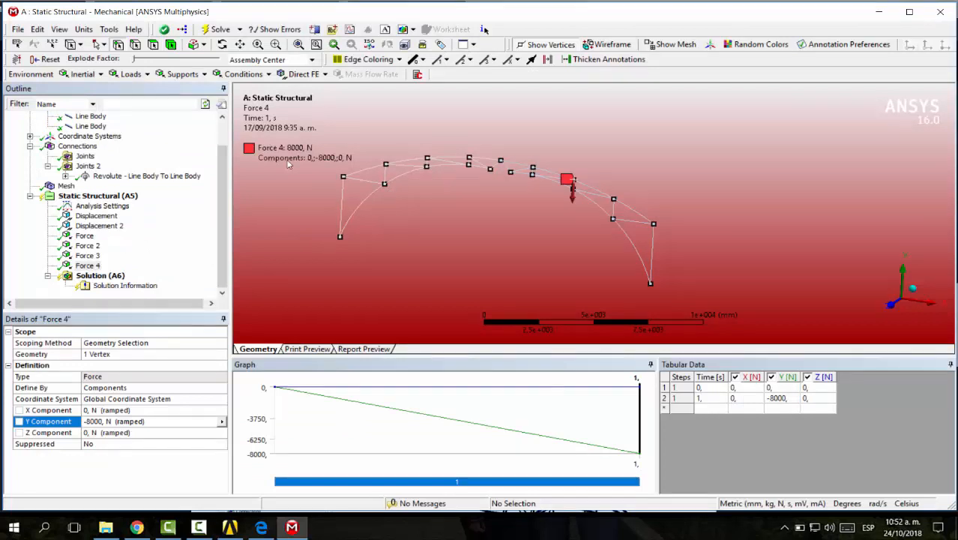
# Step: Add a Total Deformation result to the solution
pyautogui.click(99, 276)
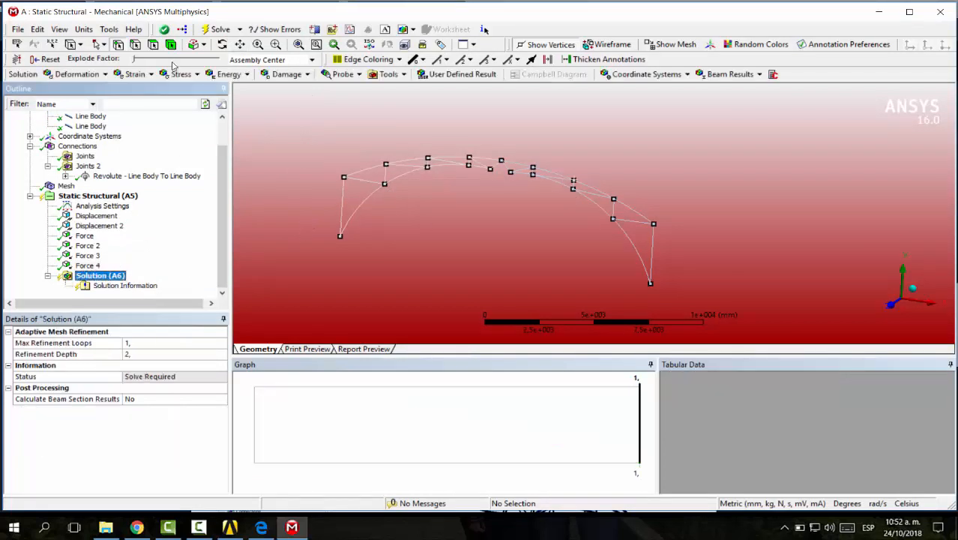
pyautogui.click(96, 74)
pyautogui.click(116, 90)
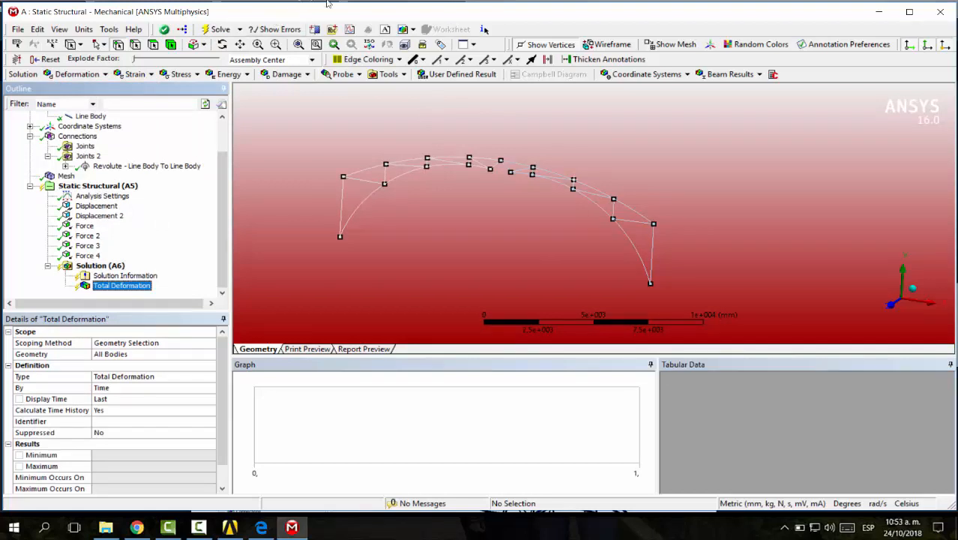
# Step: Add a third displacement support to the static structural analysis, scoped to all vertices of the truss
pyautogui.click(79, 196)
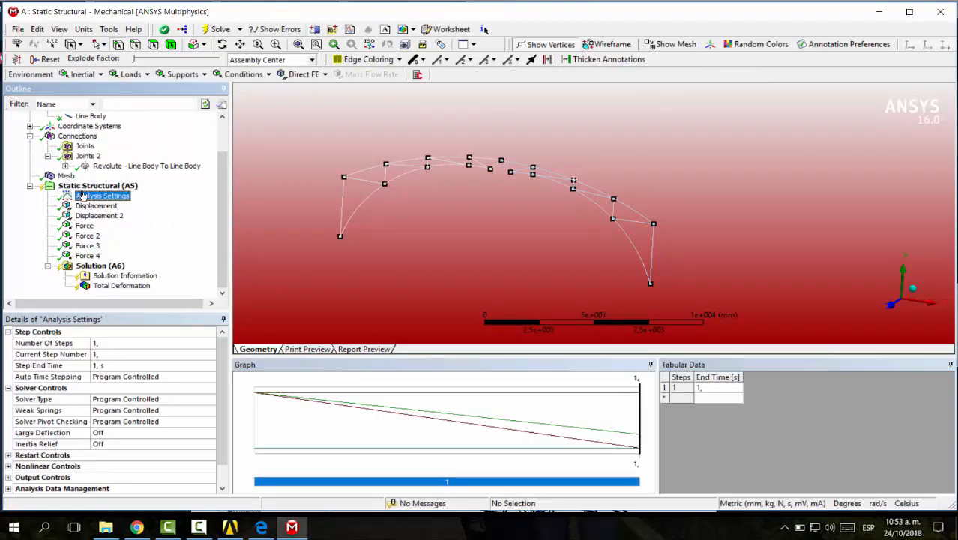
pyautogui.click(83, 187)
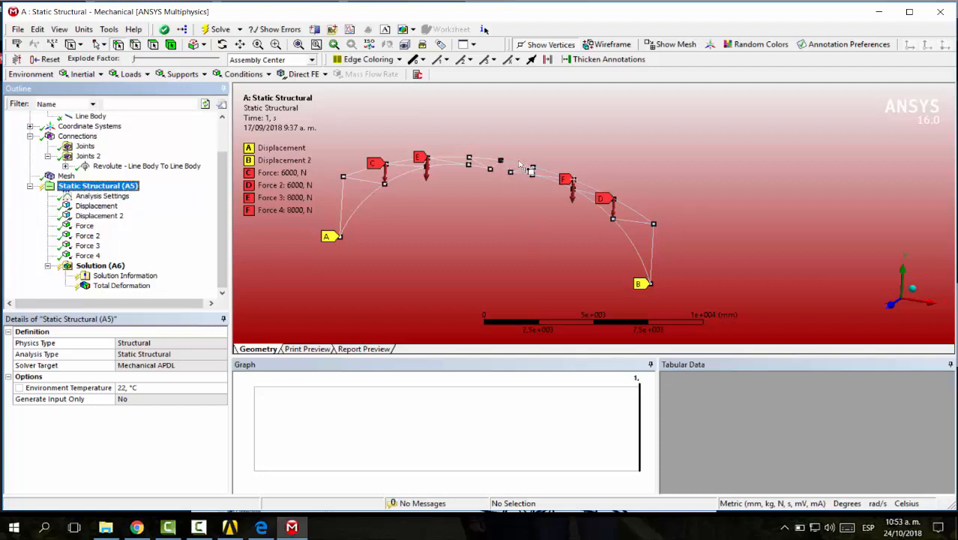
pyautogui.moveTo(672, 170); pyautogui.dragTo(629, 151, button='middle')
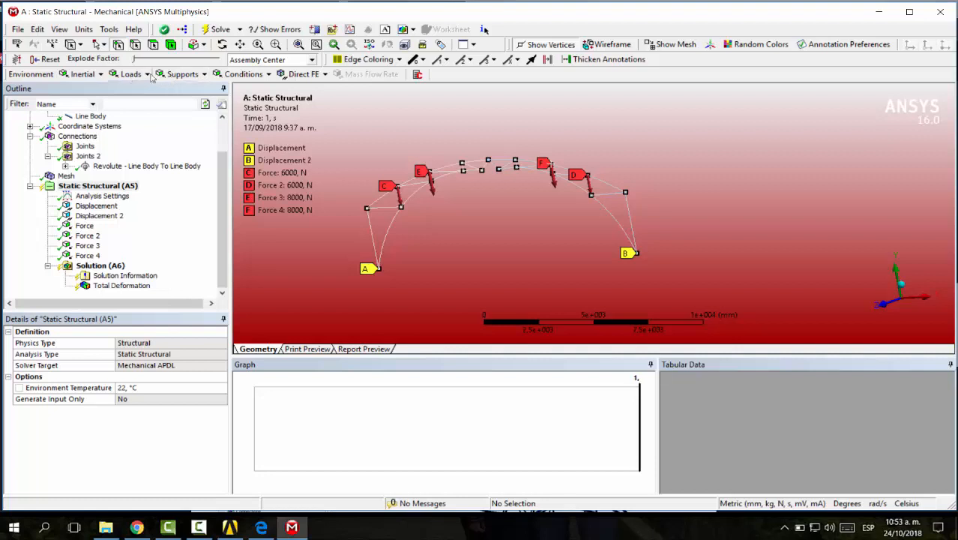
pyautogui.click(182, 74)
pyautogui.click(192, 102)
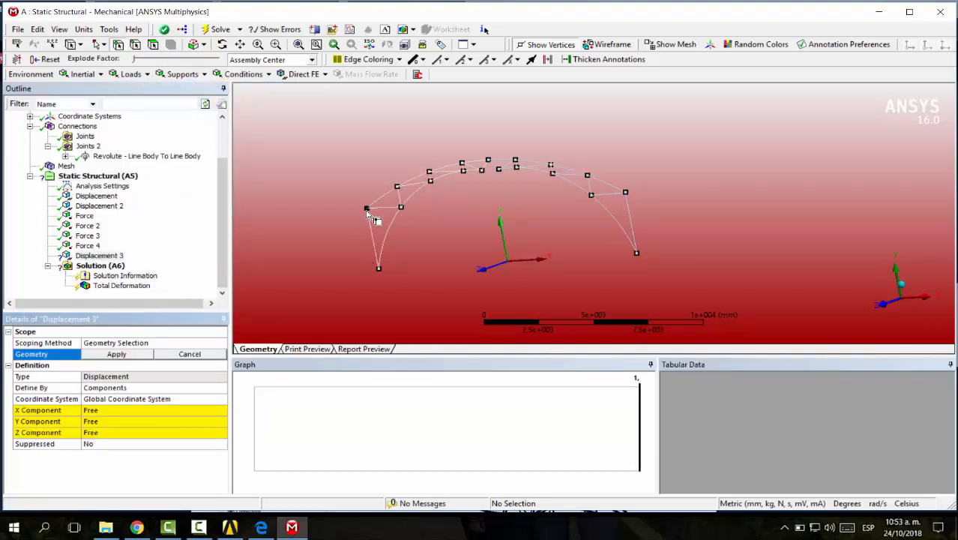
pyautogui.click(366, 209)
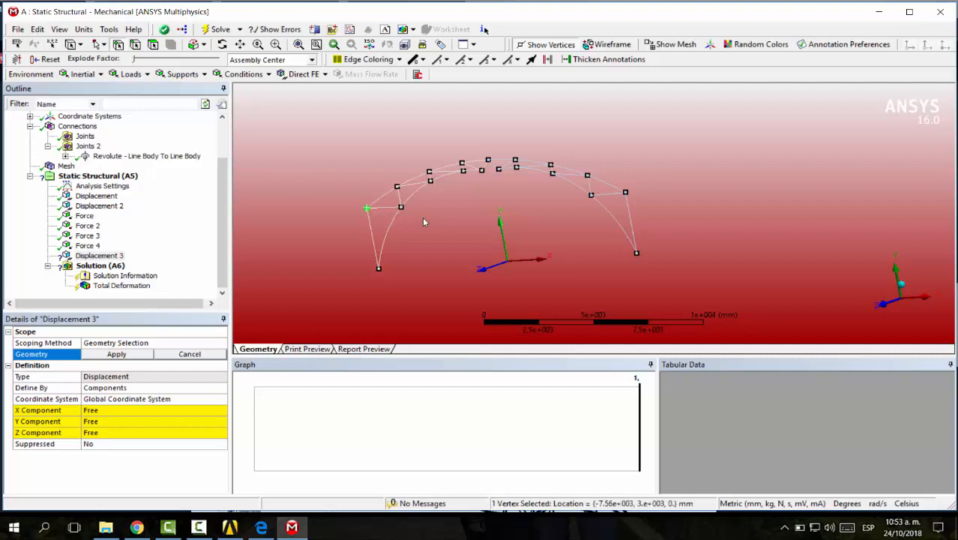
pyautogui.rightClick(397, 227)
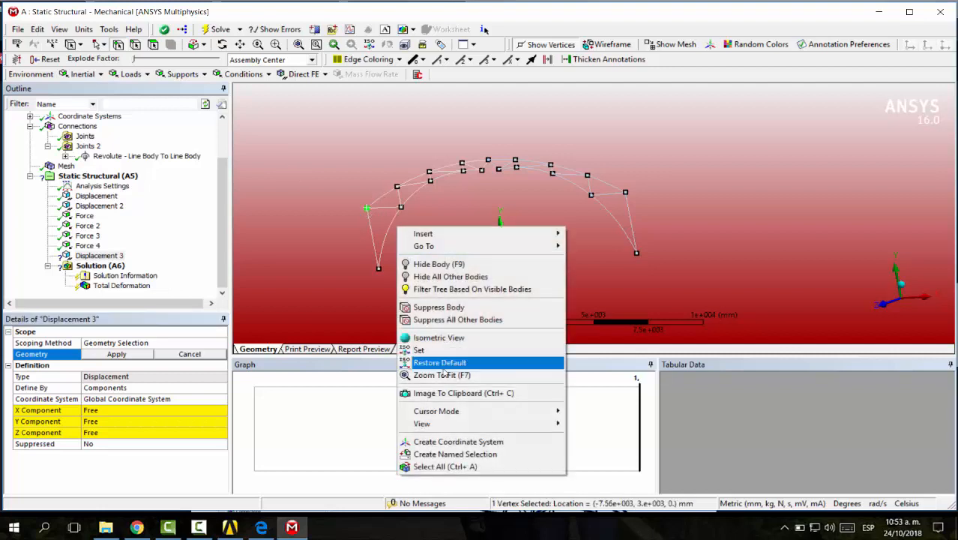
pyautogui.click(466, 467)
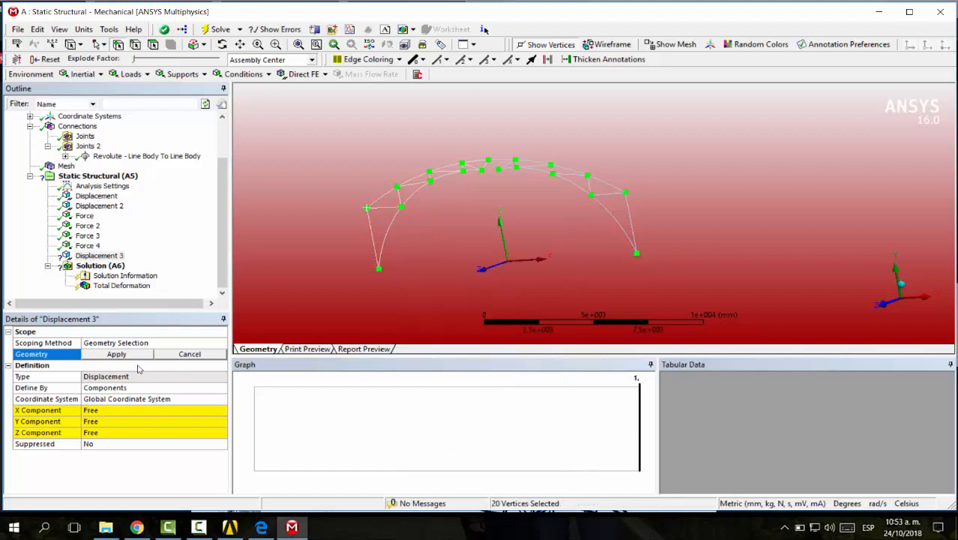
pyautogui.click(105, 353)
# Step: Set the all-vertex displacement's Z component to 0 mm, leaving X and Y free
pyautogui.click(101, 433)
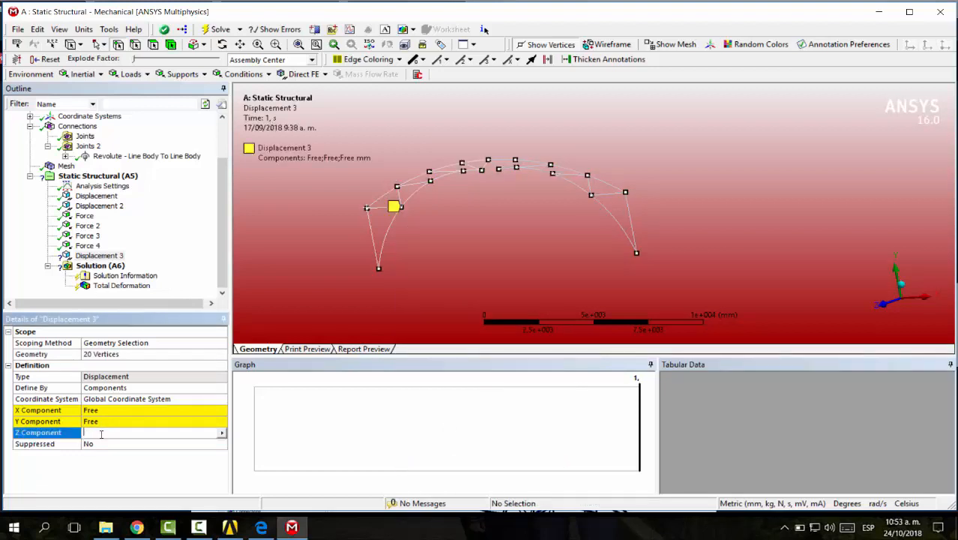
pyautogui.write('0')
pyautogui.press('Return')
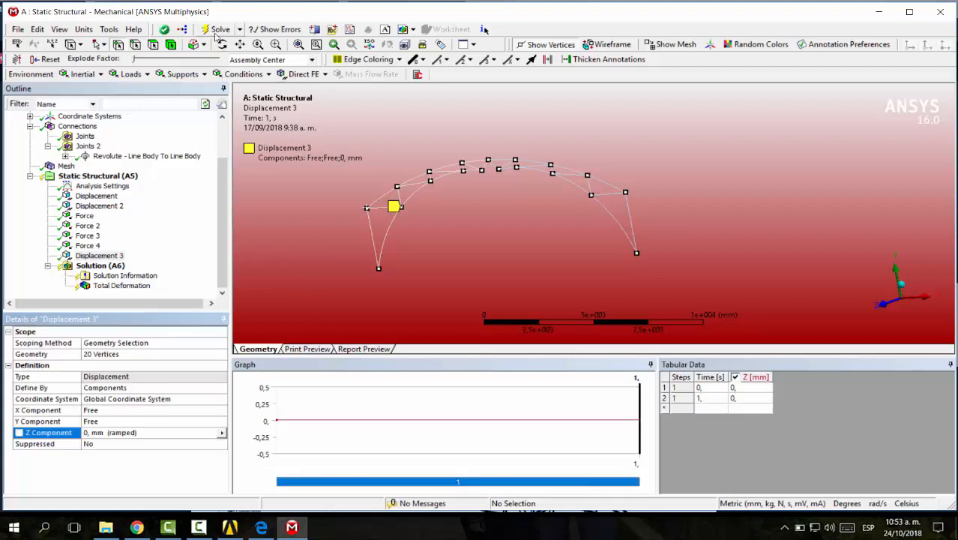
# Step: Solve the analysis and show the Total Deformation result in a front view of the whole arch
pyautogui.click(216, 31)
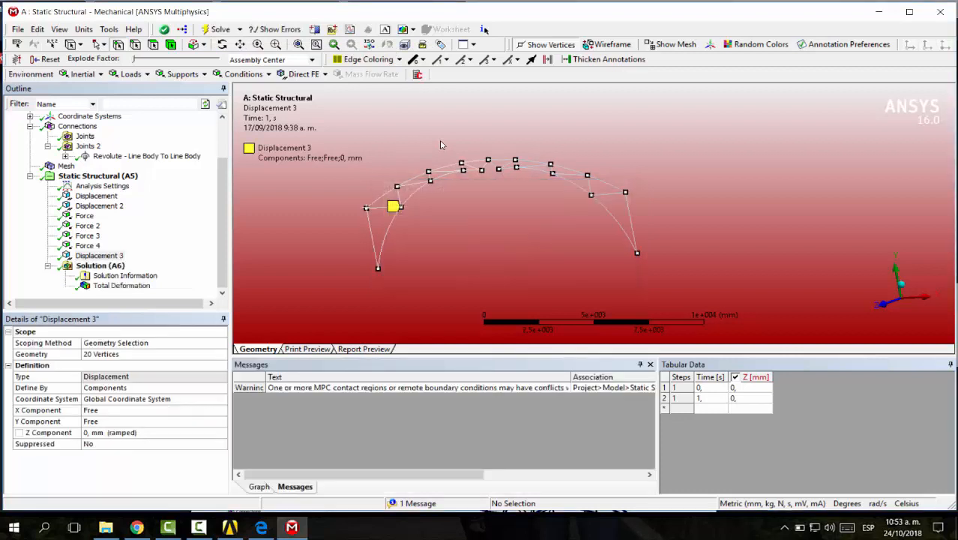
pyautogui.click(122, 286)
pyautogui.moveTo(464, 238); pyautogui.dragTo(813, 224)
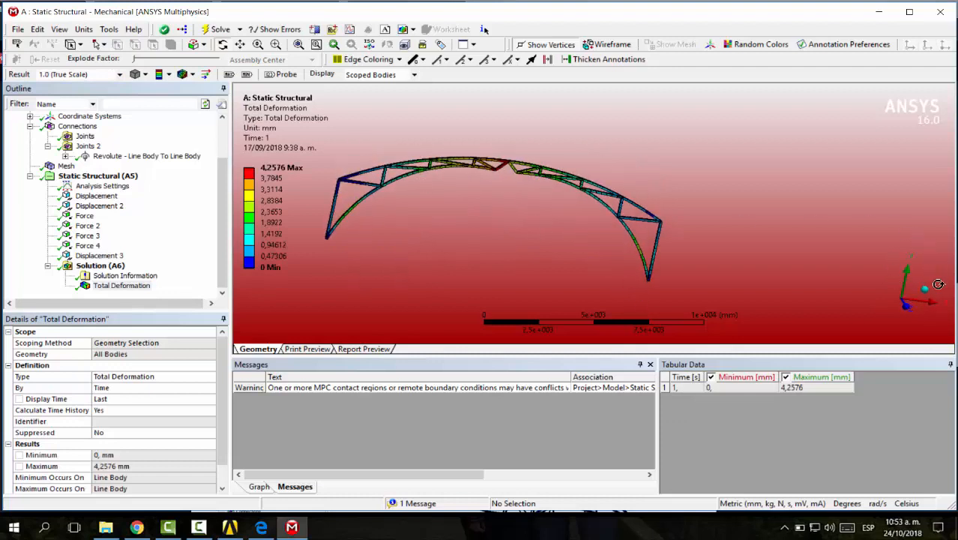
pyautogui.moveTo(925, 293); pyautogui.dragTo(699, 190)
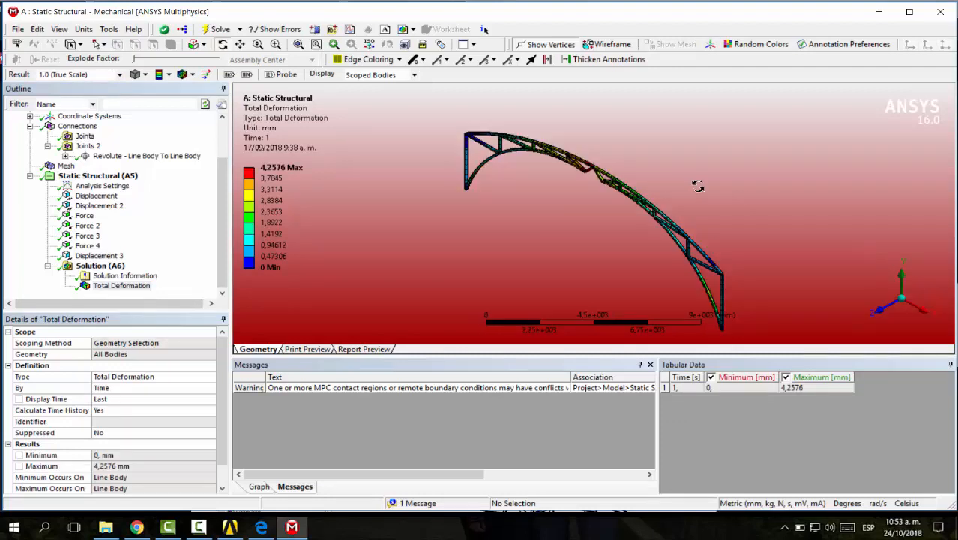
pyautogui.click(892, 307)
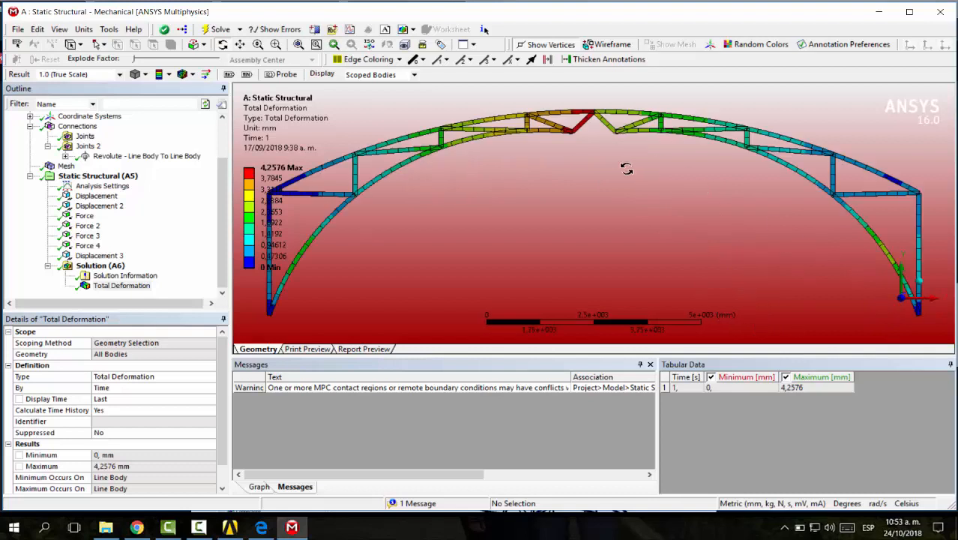
pyautogui.scroll(-1, 535, 174)
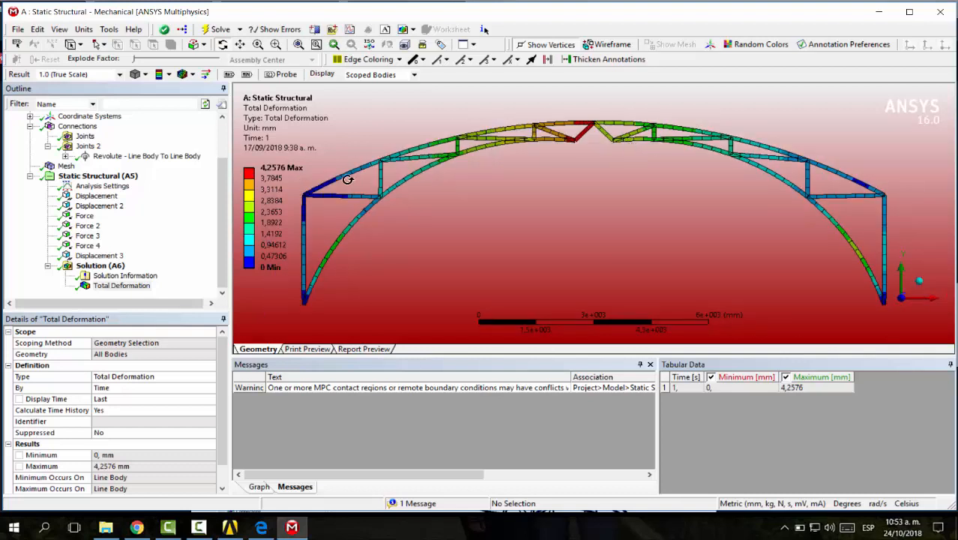
# Step: Show the maximum and minimum labels on the Total Deformation plot
pyautogui.click(183, 75)
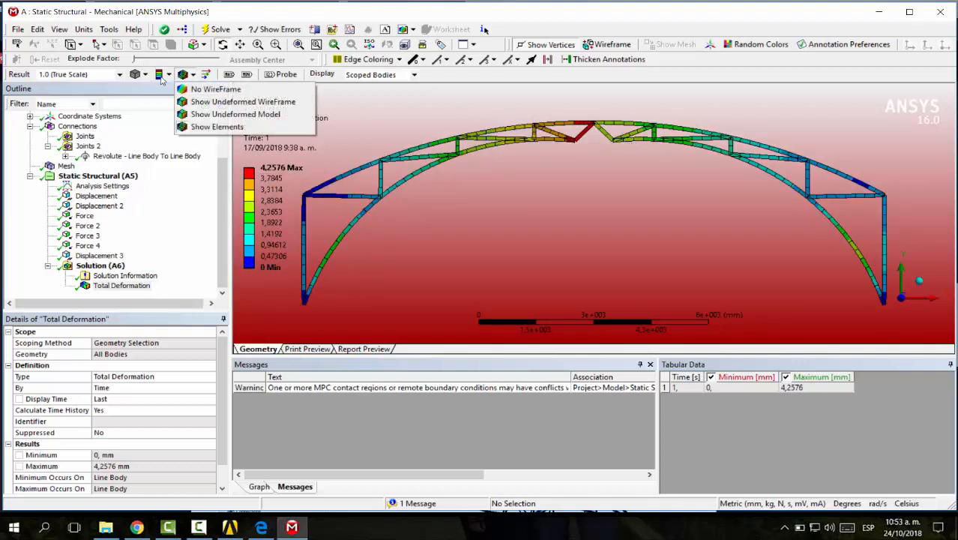
pyautogui.click(159, 76)
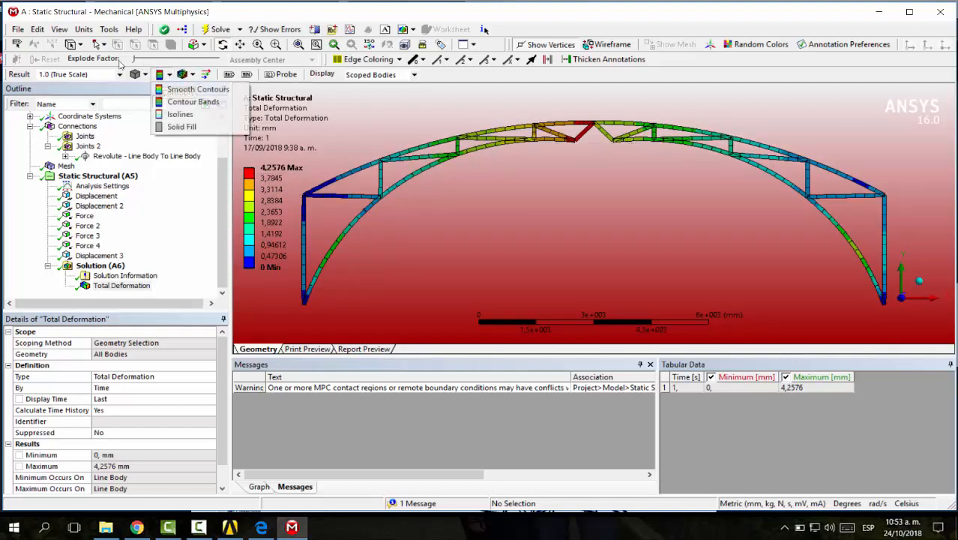
pyautogui.click(230, 75)
pyautogui.click(247, 75)
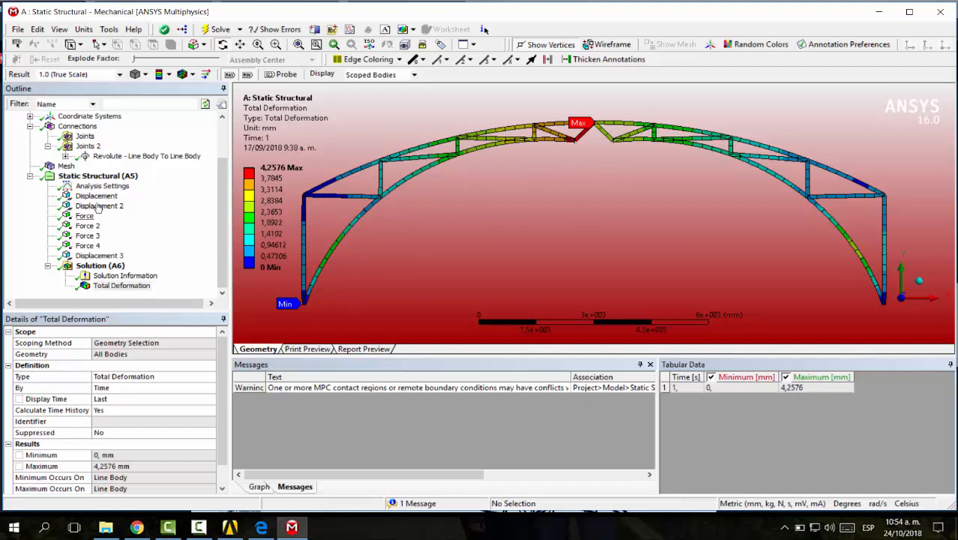
# Step: Examine the revolute joint between the two line bodies at the arch's crown and its definition
pyautogui.scroll(2, 93, 236)
pyautogui.scroll(-2, 94, 233)
pyautogui.scroll(2, 94, 233)
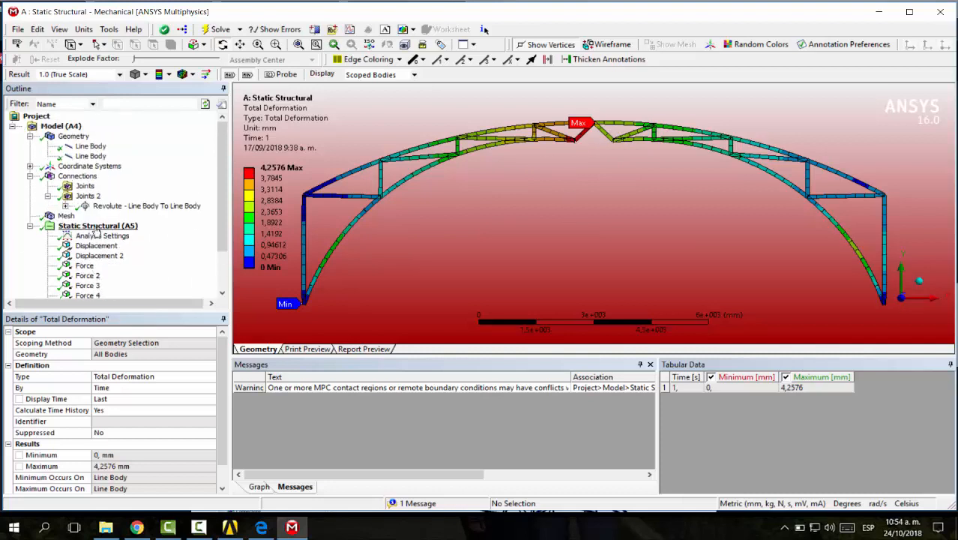
pyautogui.scroll(-2, 100, 227)
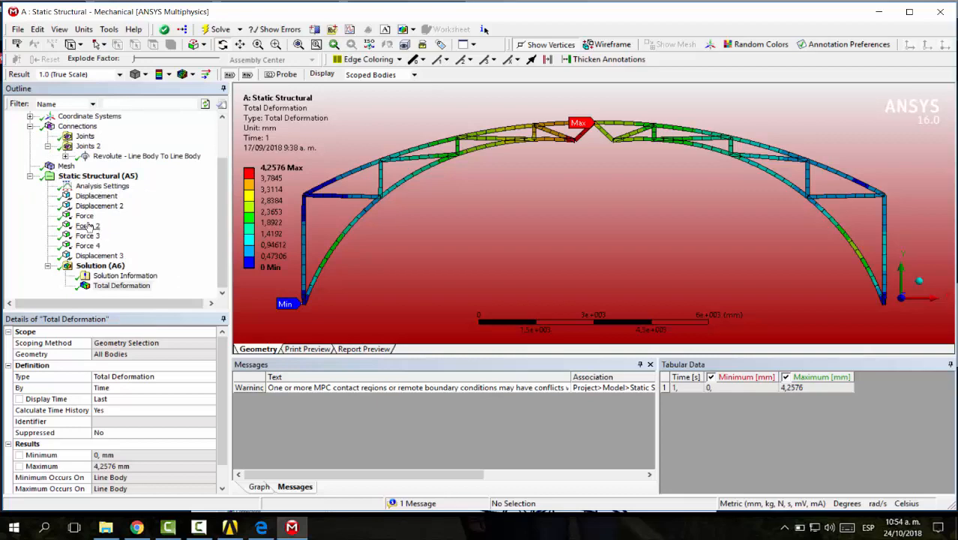
pyautogui.click(129, 157)
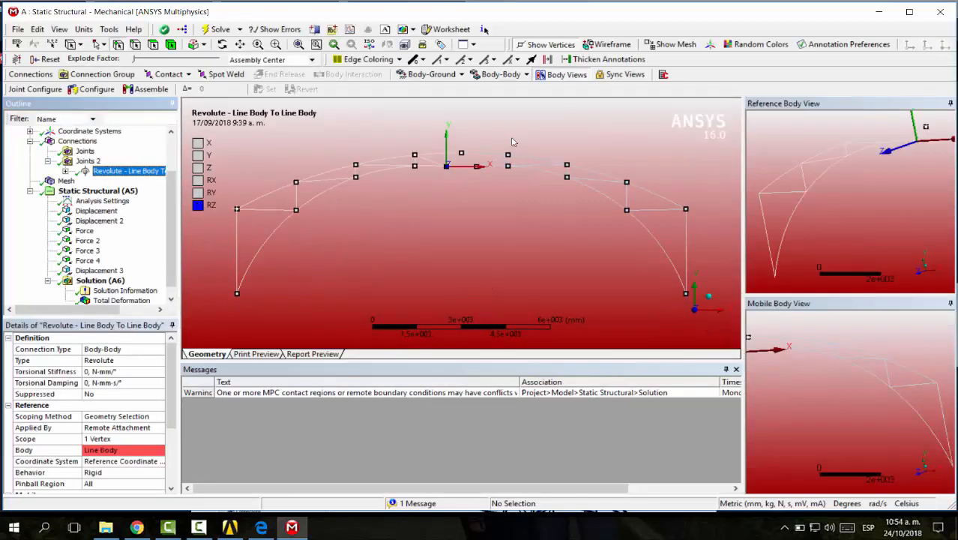
pyautogui.moveTo(548, 175); pyautogui.dragTo(567, 184, button='middle')
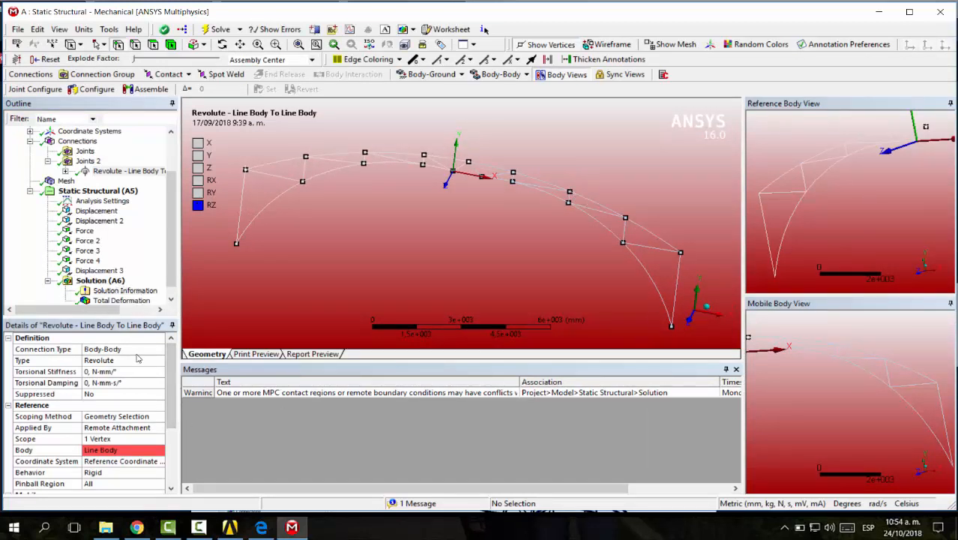
# Step: Delete the existing revolute joint between the two line bodies from the Joints 2 group
pyautogui.scroll(2, 120, 266)
pyautogui.click(123, 220)
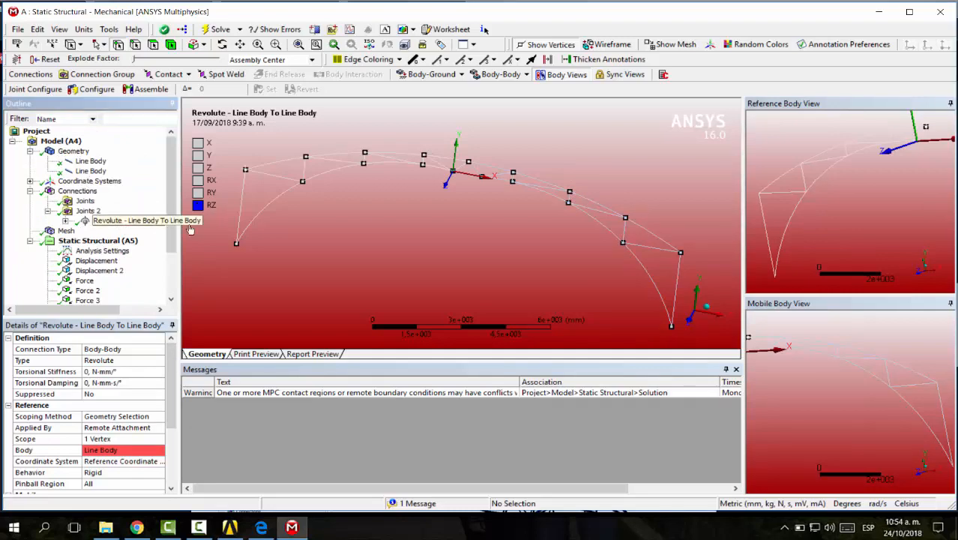
pyautogui.press('Delete')
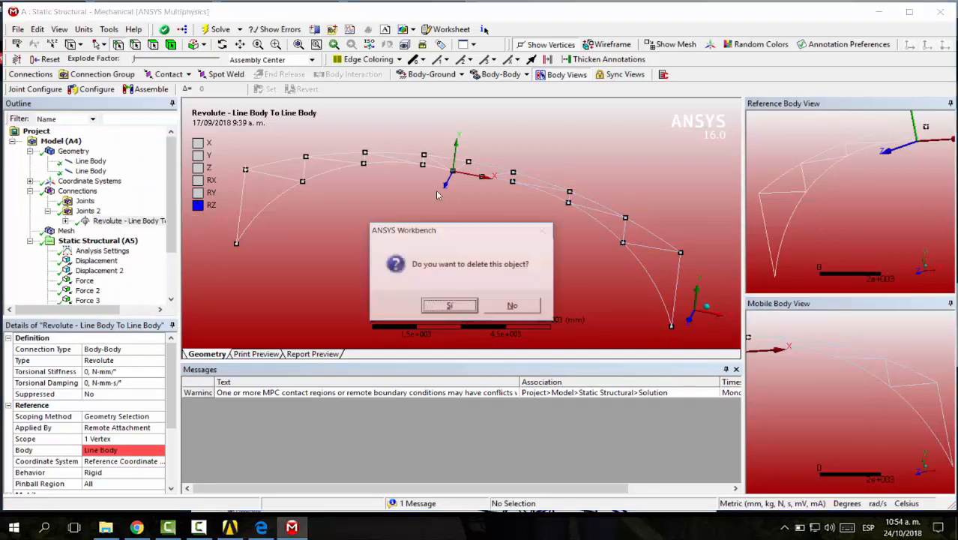
pyautogui.press('Return')
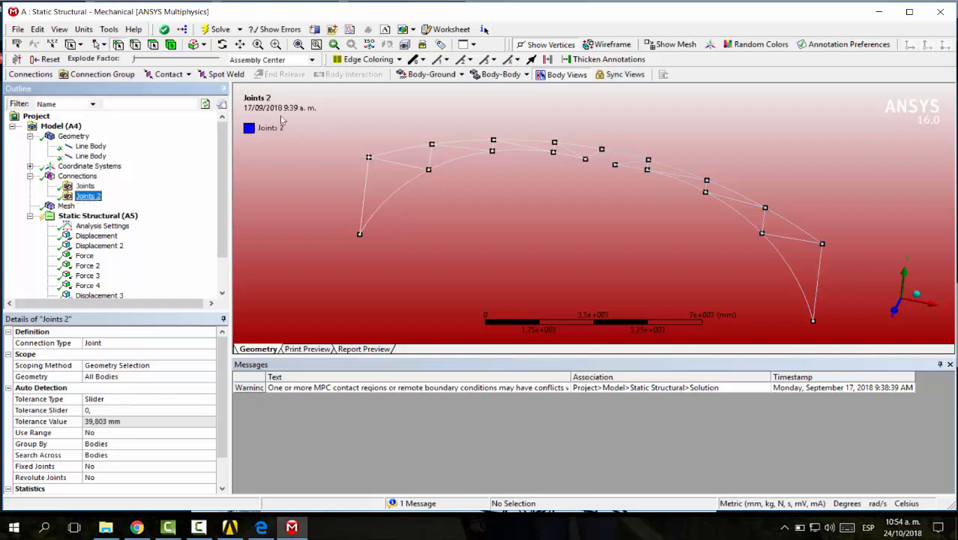
# Step: Create a body-to-body Revolute joint in Joints 2 and scope its reference side to the left half-arch's upper crown vertex
pyautogui.click(487, 75)
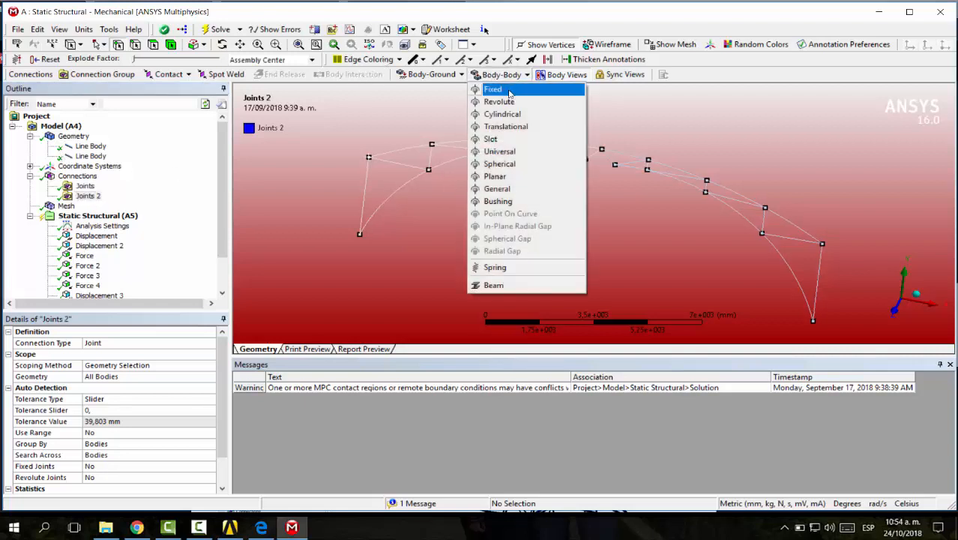
pyautogui.click(510, 99)
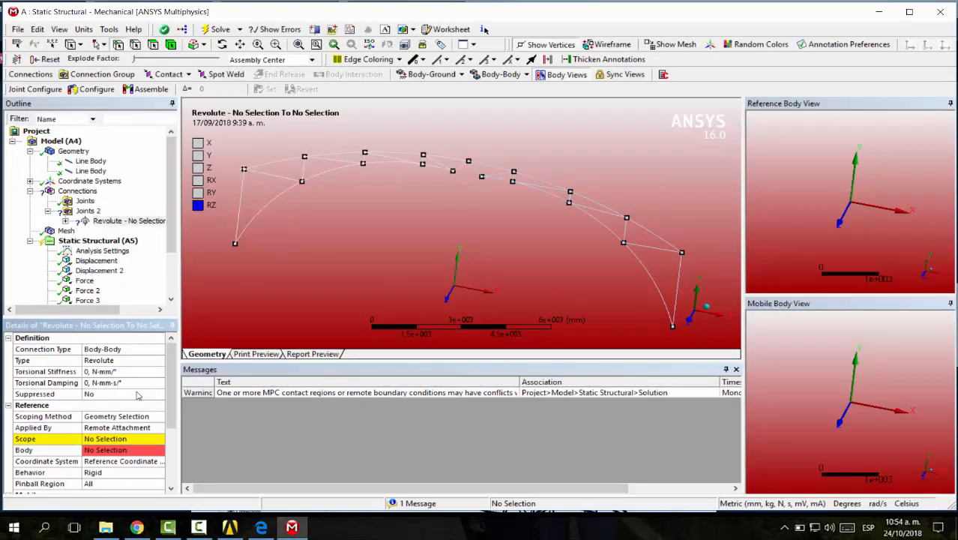
pyautogui.scroll(-2, 138, 396)
pyautogui.click(107, 406)
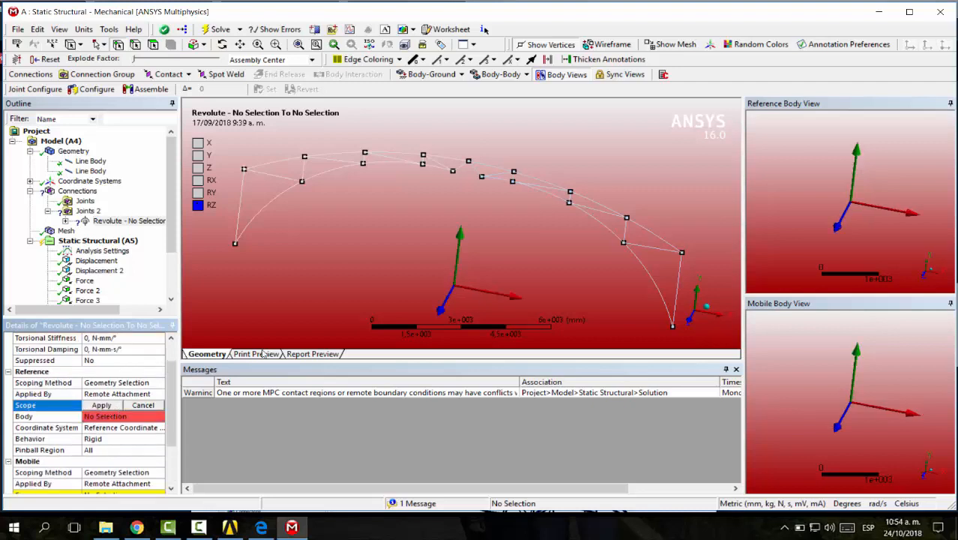
pyautogui.click(452, 171)
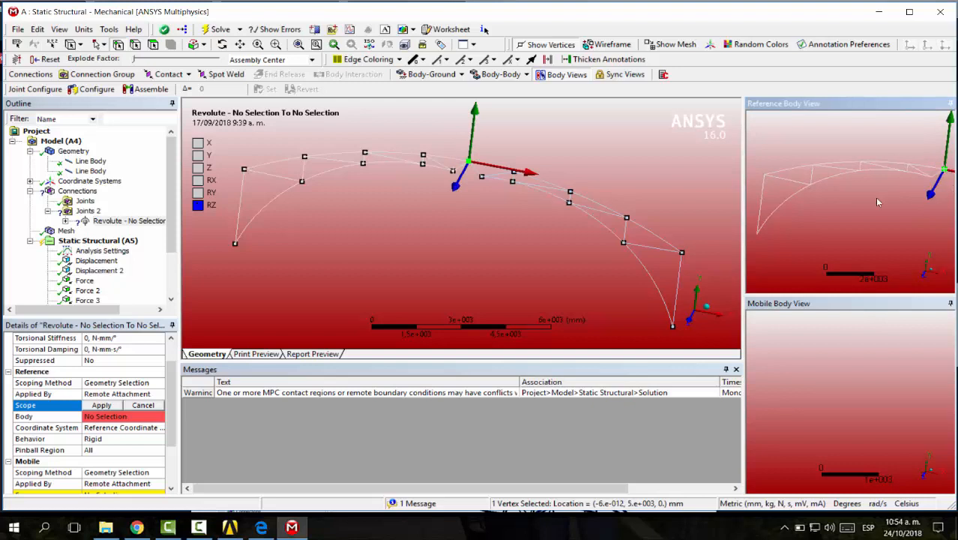
pyautogui.click(101, 405)
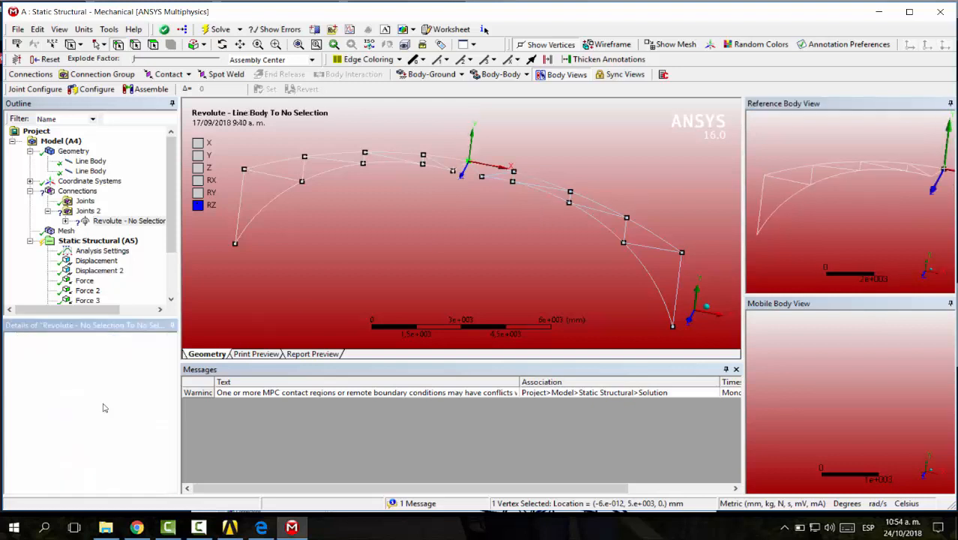
# Step: Scope the revolute joint's mobile side to the right half-arch's coincident upper crown vertex
pyautogui.scroll(-3, 130, 382)
pyautogui.click(104, 430)
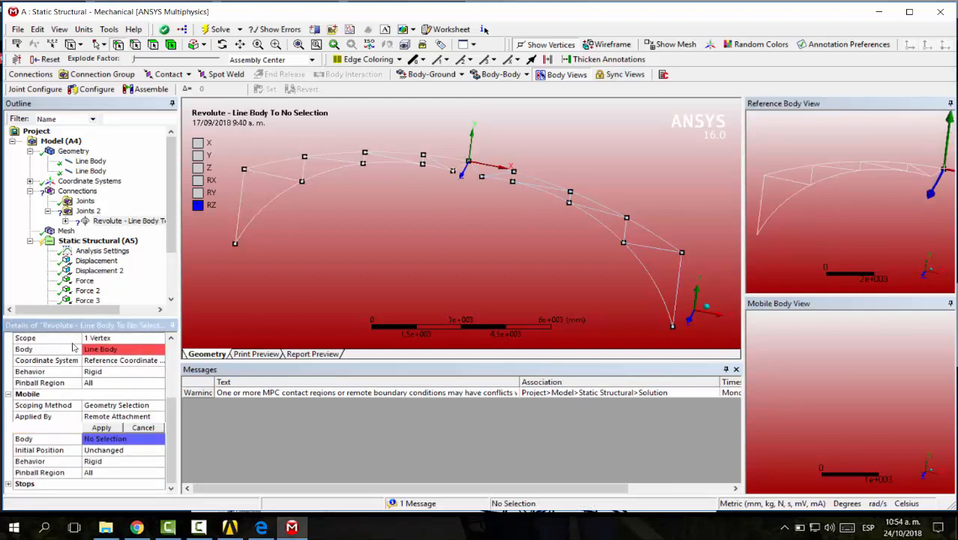
pyautogui.click(482, 178)
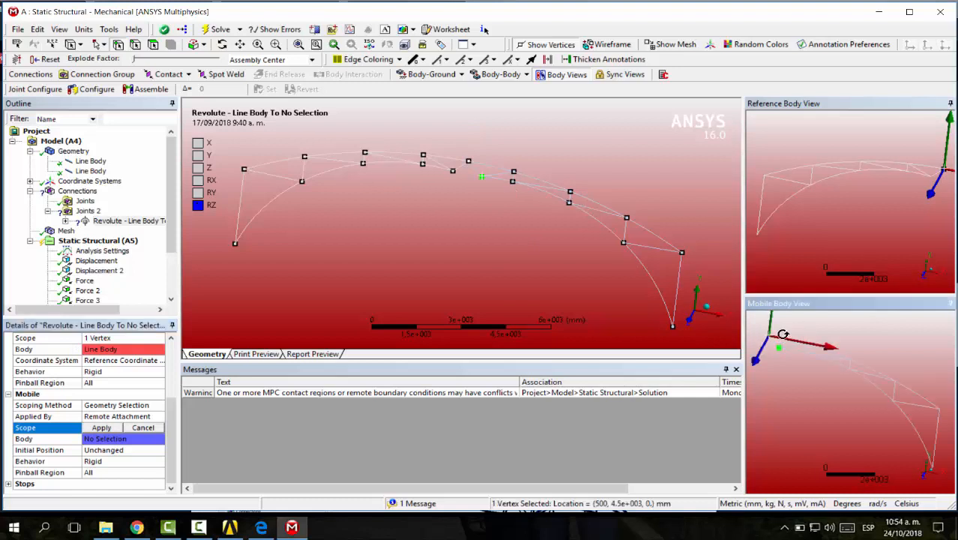
pyautogui.click(469, 161)
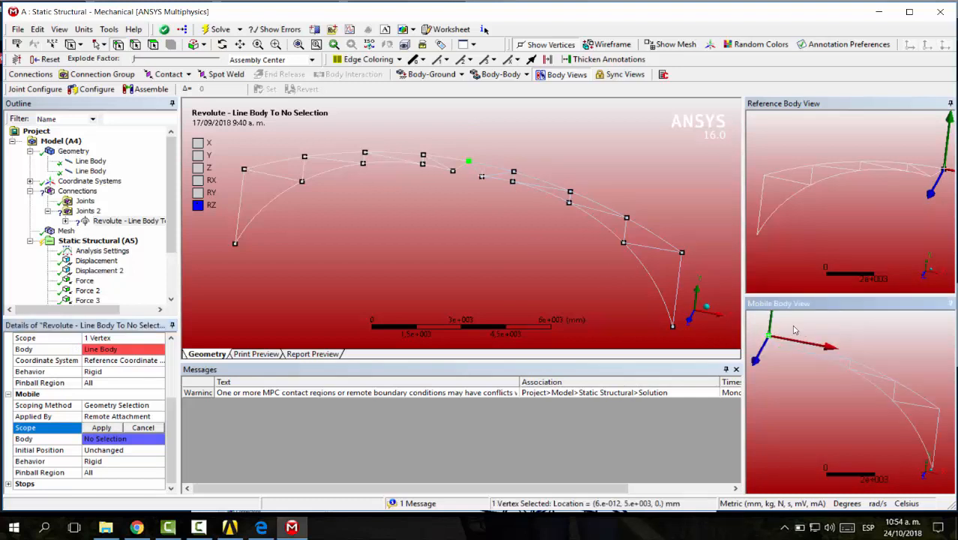
pyautogui.click(102, 427)
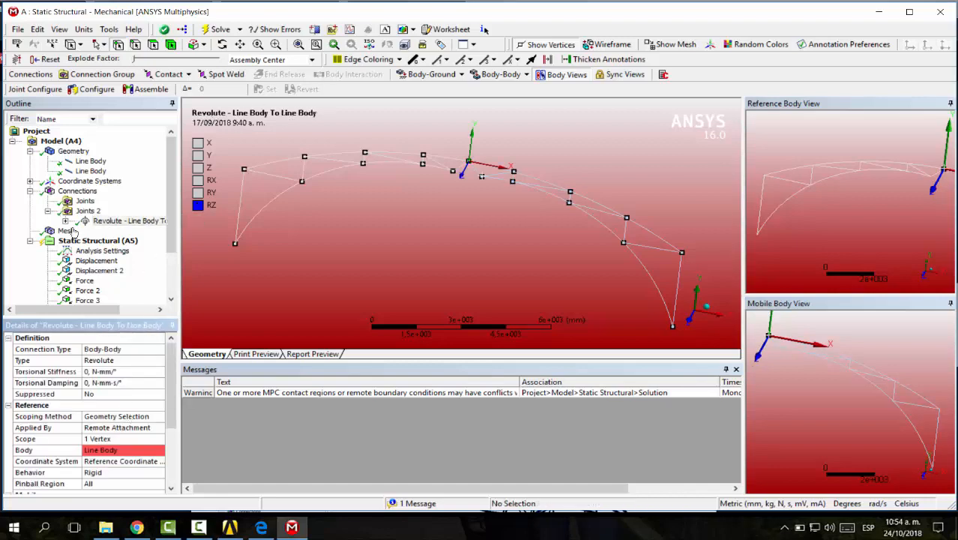
# Step: Review the definitions and locations of every displacement support and nodal force in the Static Structural analysis
pyautogui.scroll(-2, 82, 225)
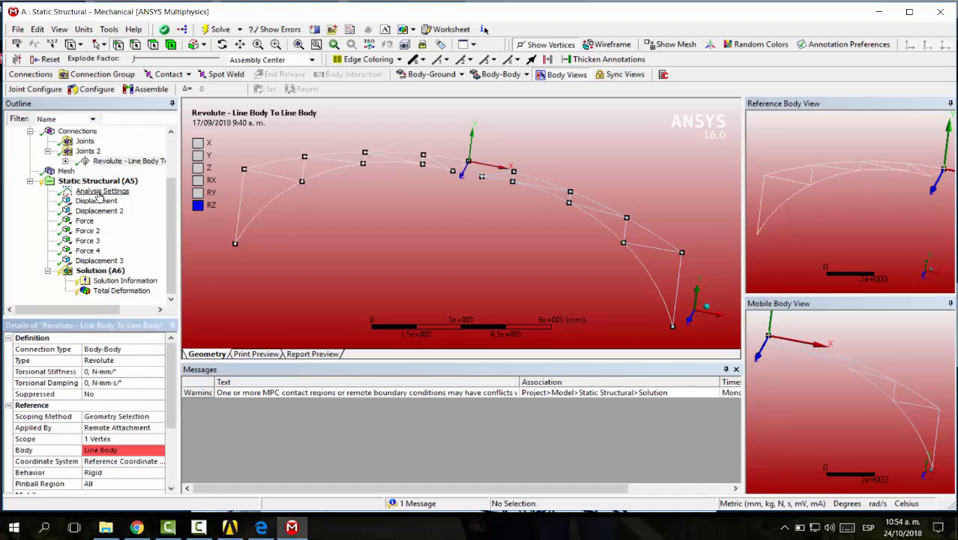
pyautogui.click(96, 201)
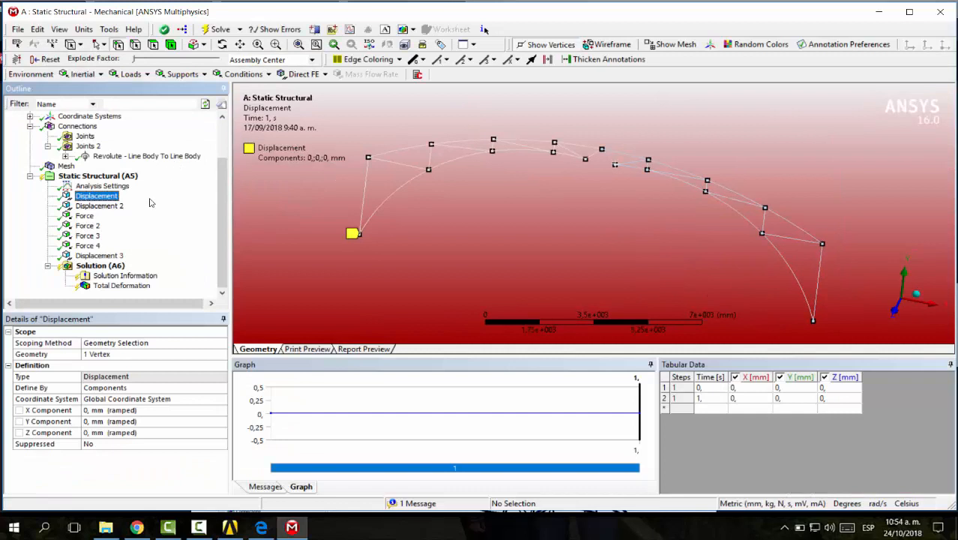
pyautogui.click(100, 206)
pyautogui.press('Down')
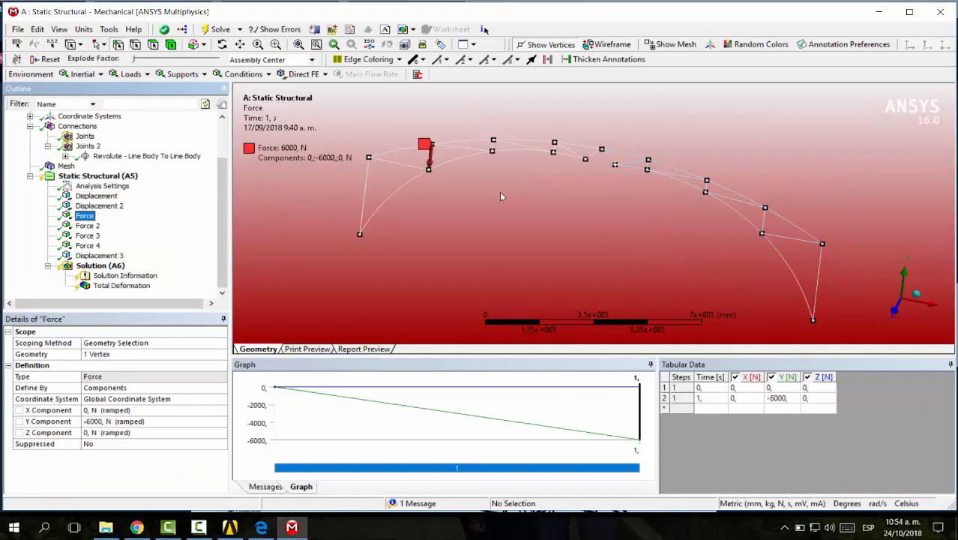
pyautogui.press('Down')
pyautogui.press('Down')
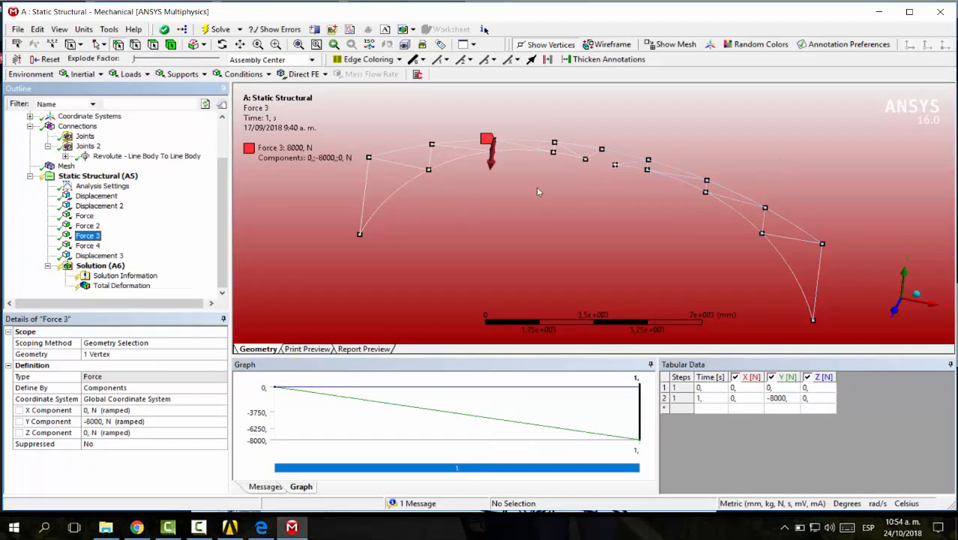
pyautogui.press('Down')
pyautogui.press('Down')
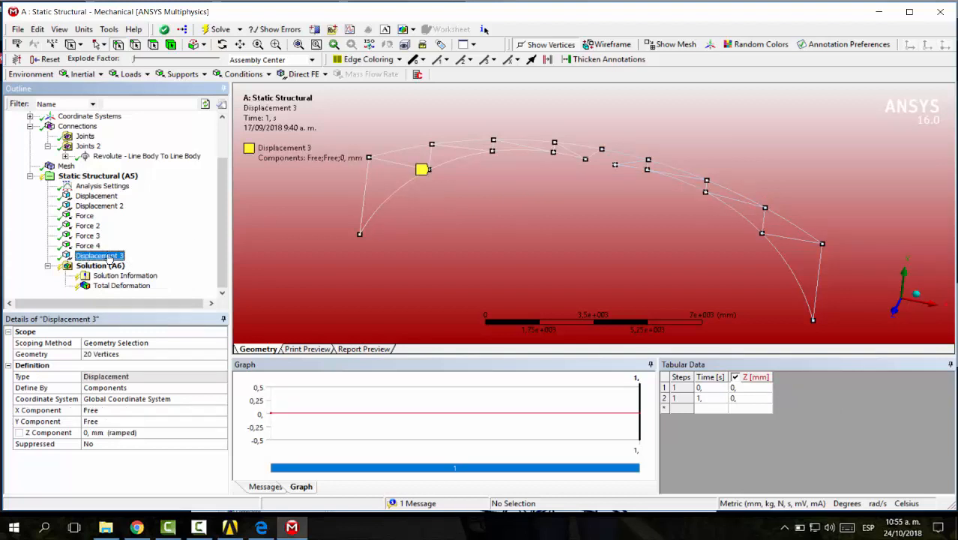
# Step: Solve the analysis with the recreated crown joint and show the Total Deformation result
pyautogui.press('Down')
pyautogui.press('Down')
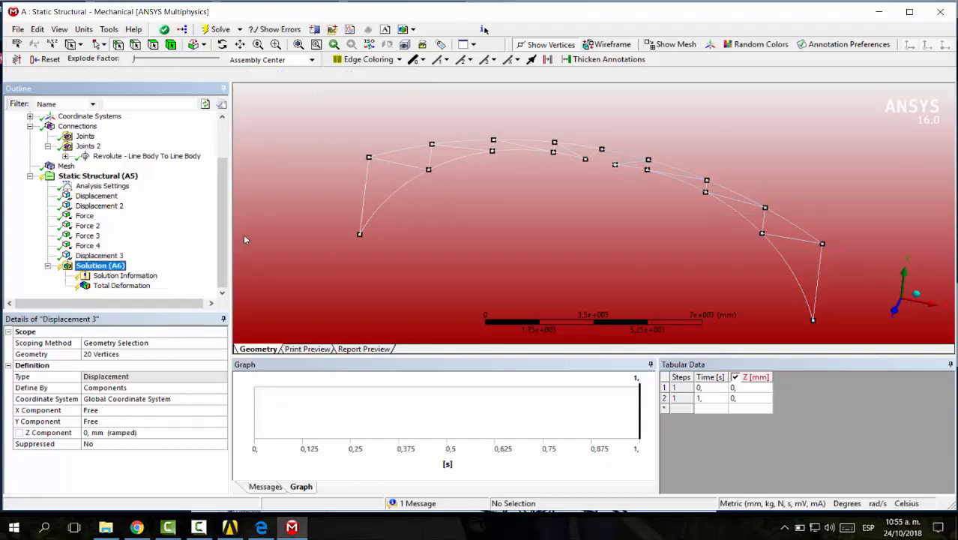
pyautogui.click(219, 30)
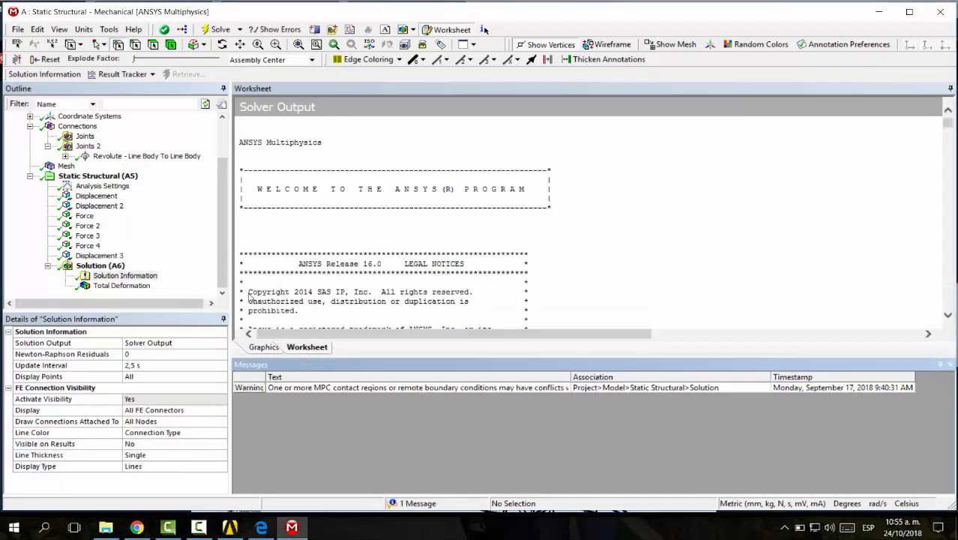
pyautogui.click(122, 286)
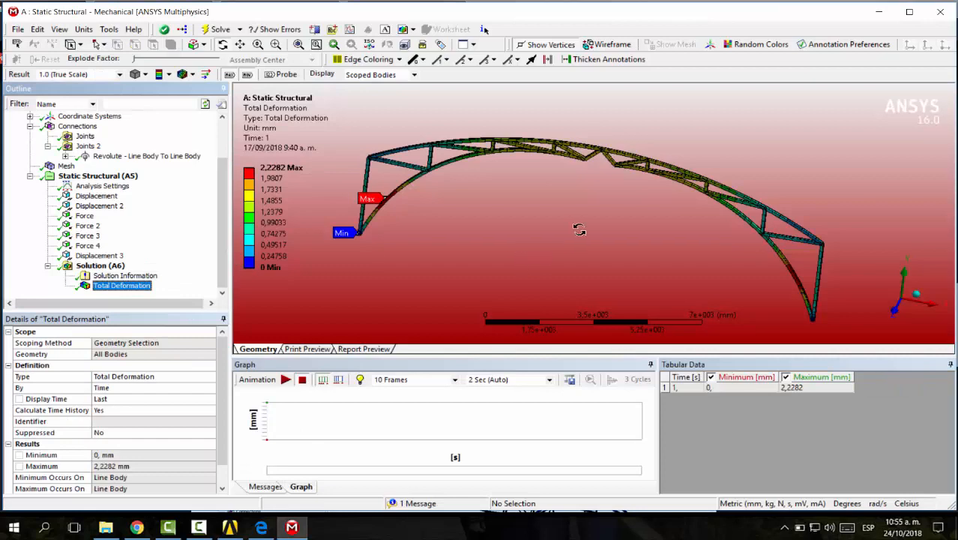
# Step: Turn the Total Deformation plot to a front view and set its deformation scale to 0.5x Auto
pyautogui.moveTo(578, 223)
pyautogui.mouseDown()
pyautogui.moveTo(608, 205)
pyautogui.moveTo(501, 159)
pyautogui.mouseUp()
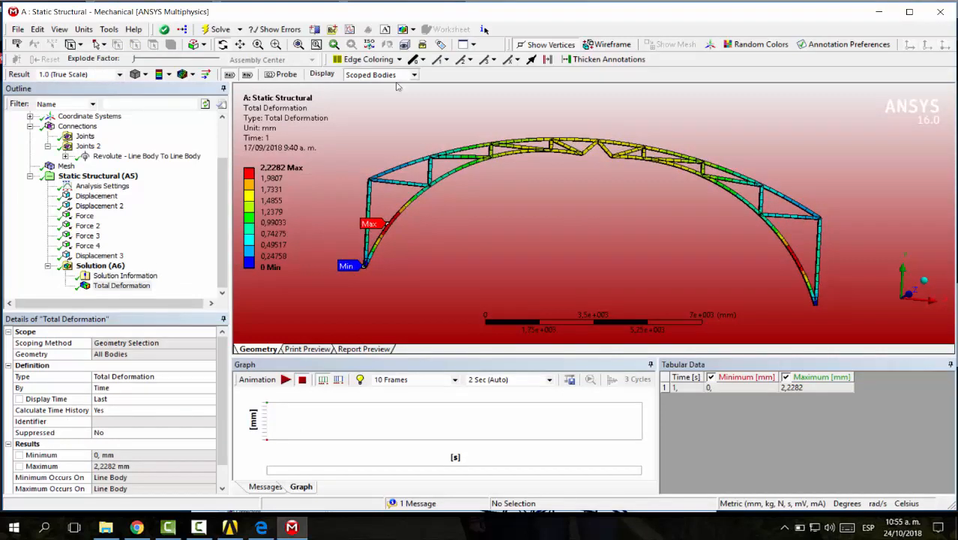
pyautogui.moveTo(913, 297); pyautogui.dragTo(357, 184)
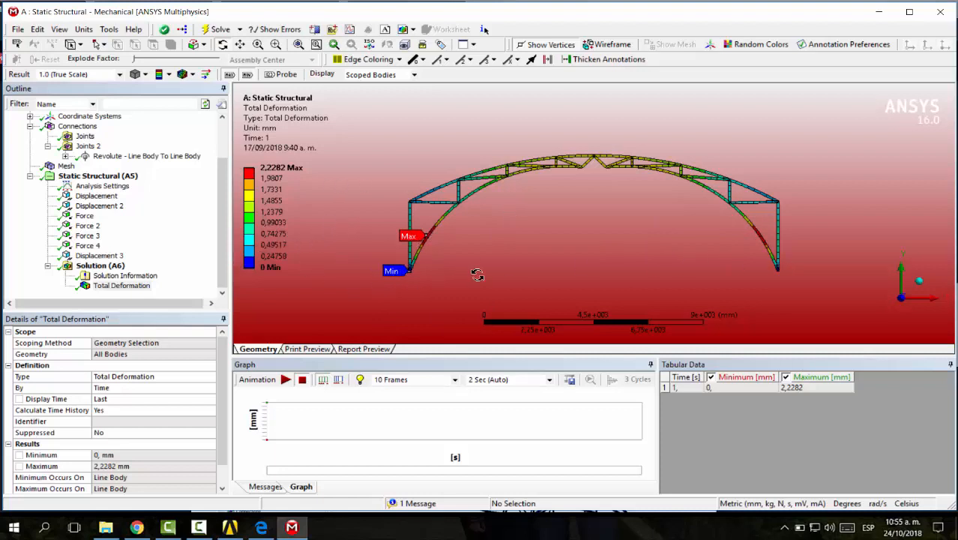
pyautogui.click(119, 74)
pyautogui.click(71, 102)
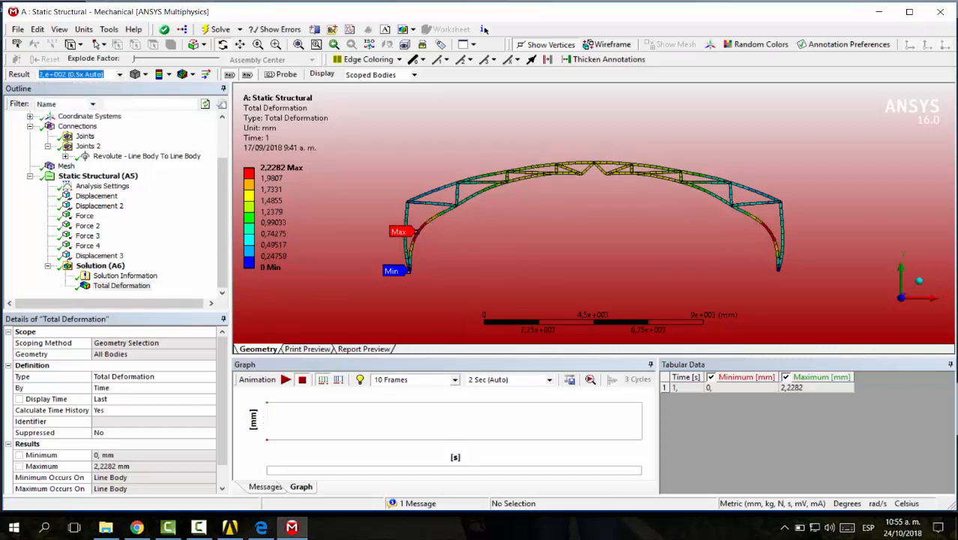
# Step: Switch to Practica #6.pdf in the browser and compare its page 10 deformation plot with the solved Total Deformation in ANSYS Mechanical
pyautogui.moveTo(136, 527)
pyautogui.click(434, 480)
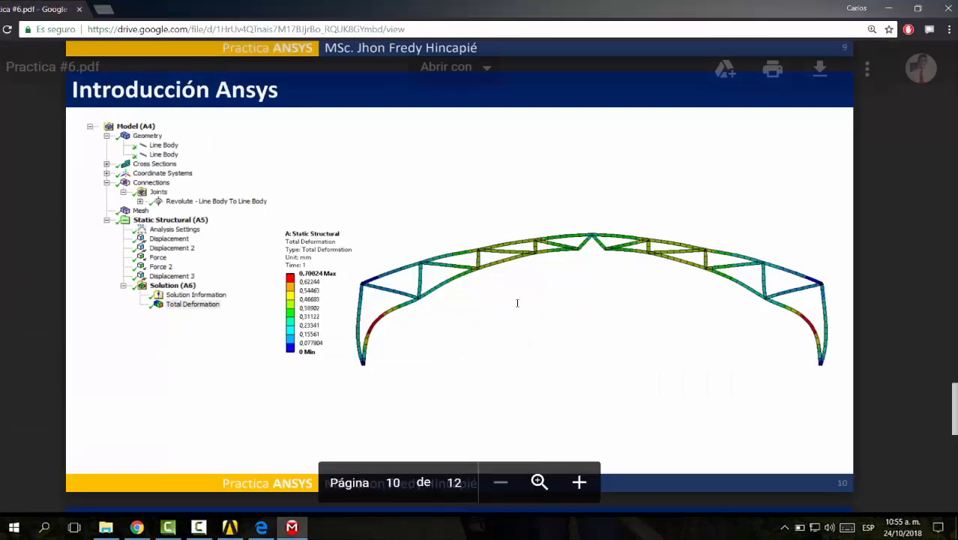
pyautogui.scroll(-1, 517, 303)
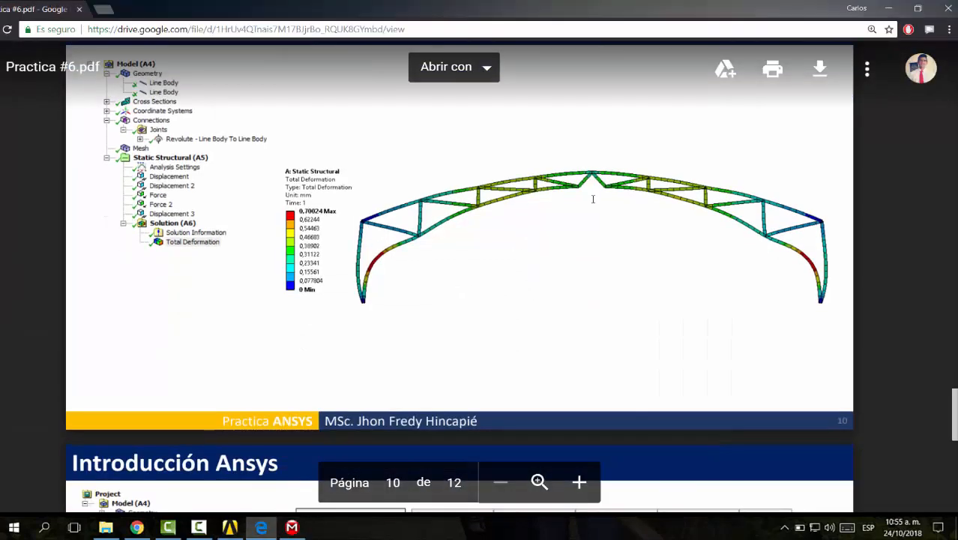
pyautogui.hotkey('alt', 'Tab')
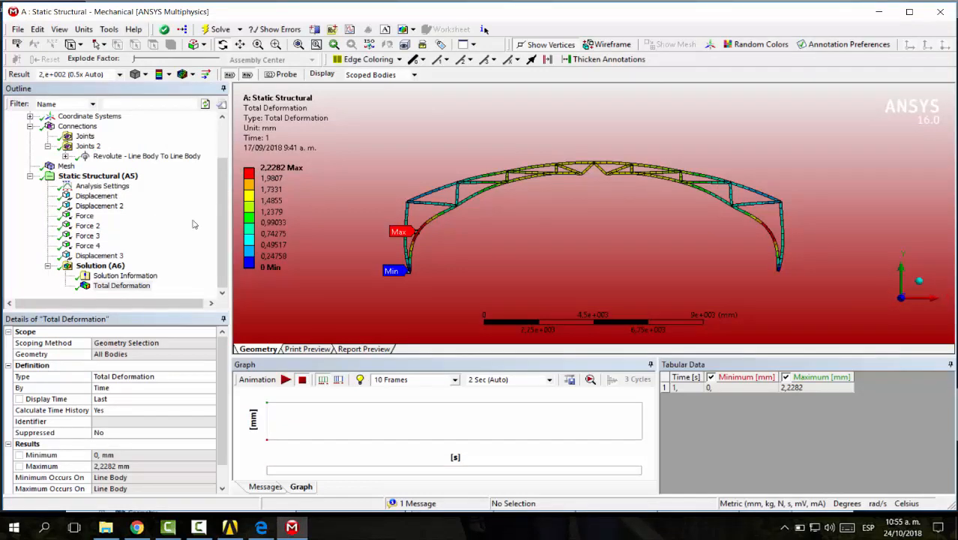
pyautogui.hotkey('alt', 'Tab')
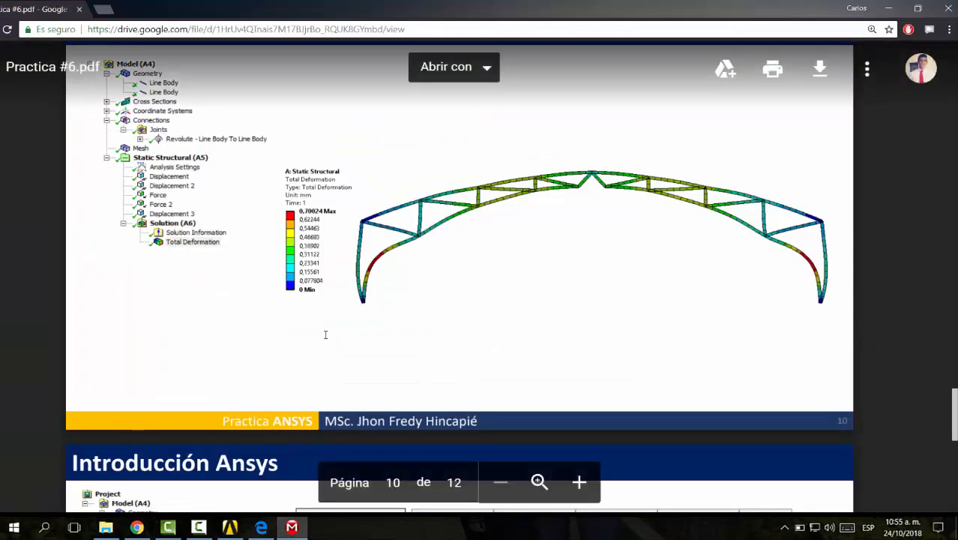
pyautogui.hotkey('alt', 'Tab')
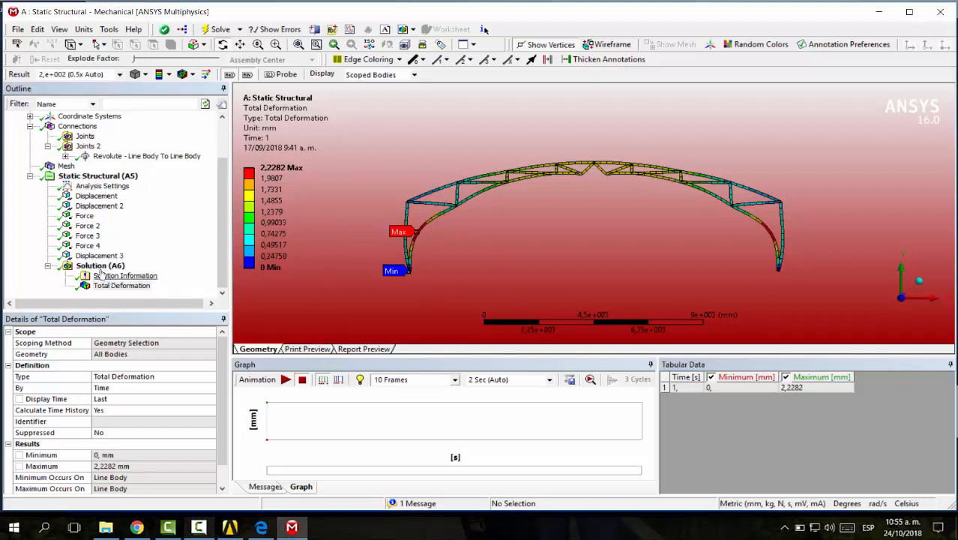
# Step: Open the Solution worksheet and examine the available beam axial force, bending moment, torsion and shear quantities, widening the Type column
pyautogui.click(100, 265)
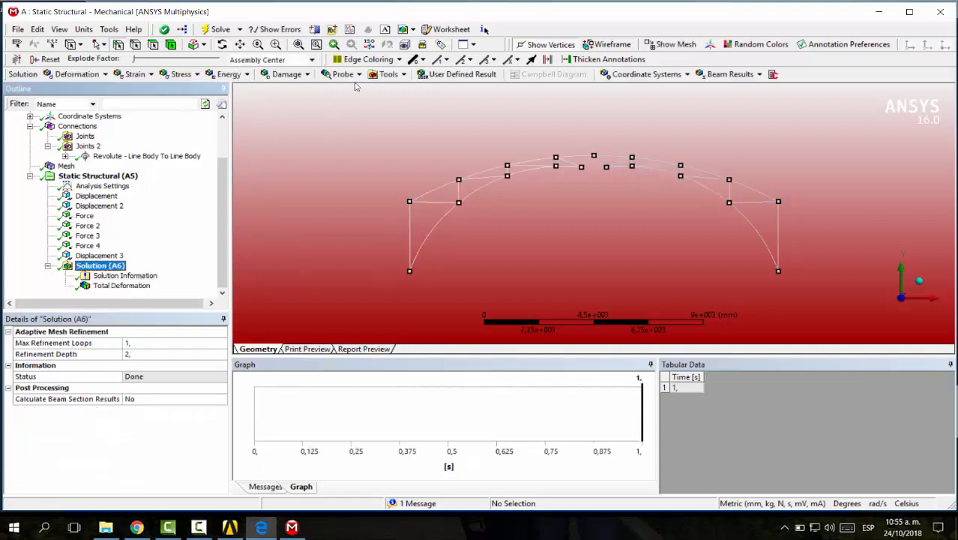
pyautogui.click(450, 30)
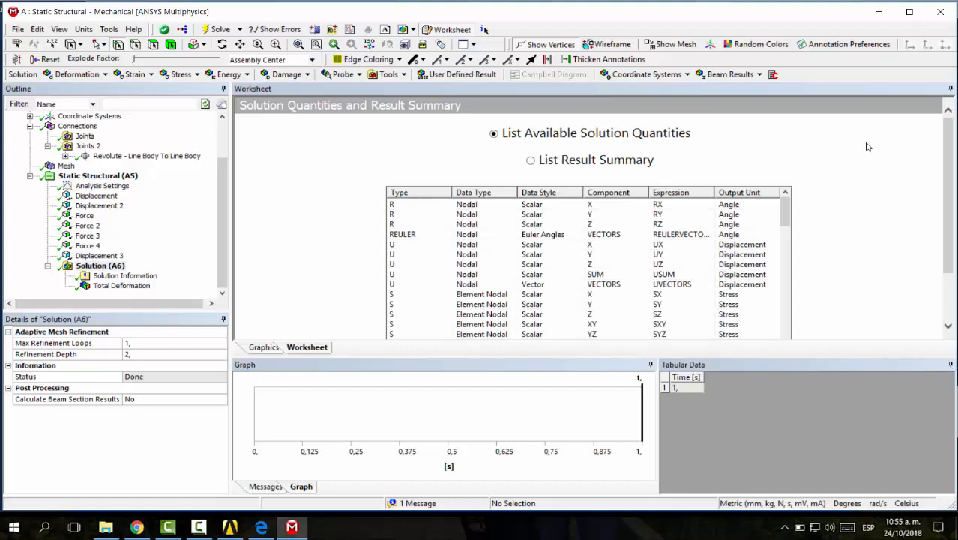
pyautogui.scroll(-10, 868, 147)
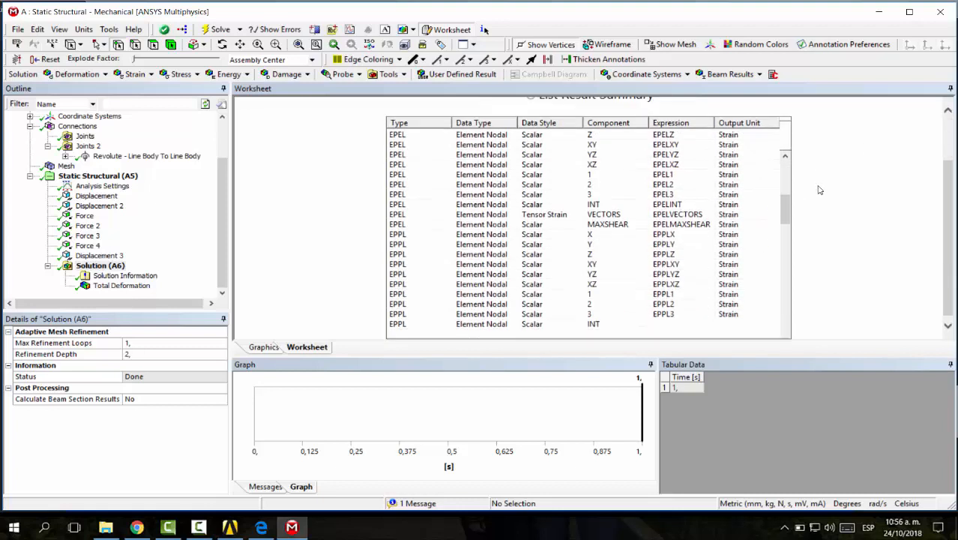
pyautogui.scroll(-10, 705, 196)
pyautogui.scroll(-5, 688, 210)
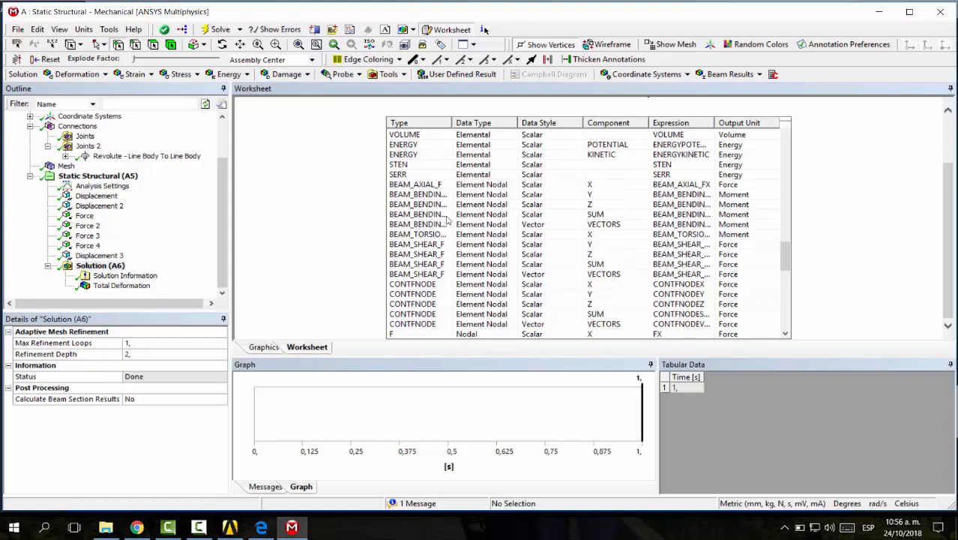
pyautogui.click(446, 215)
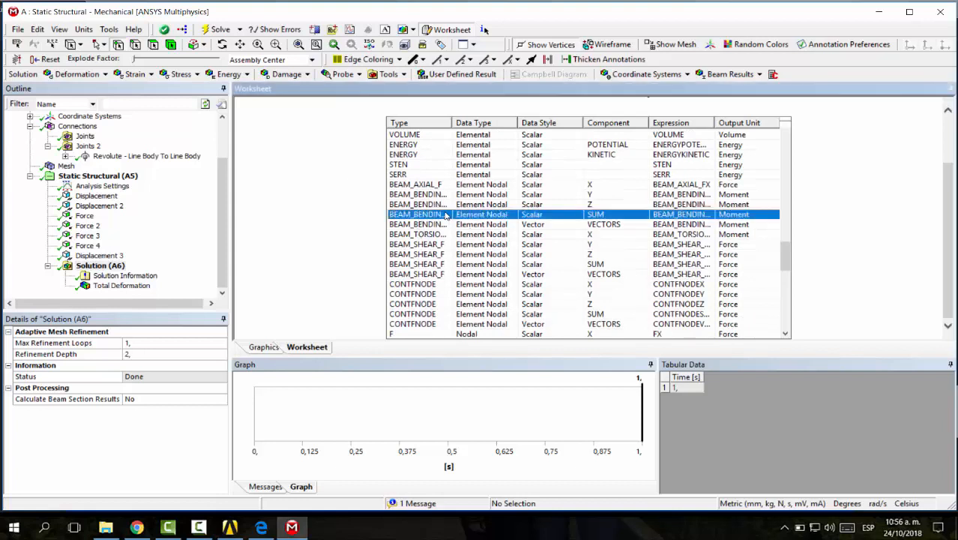
pyautogui.click(395, 184)
pyautogui.moveTo(454, 122); pyautogui.dragTo(480, 122)
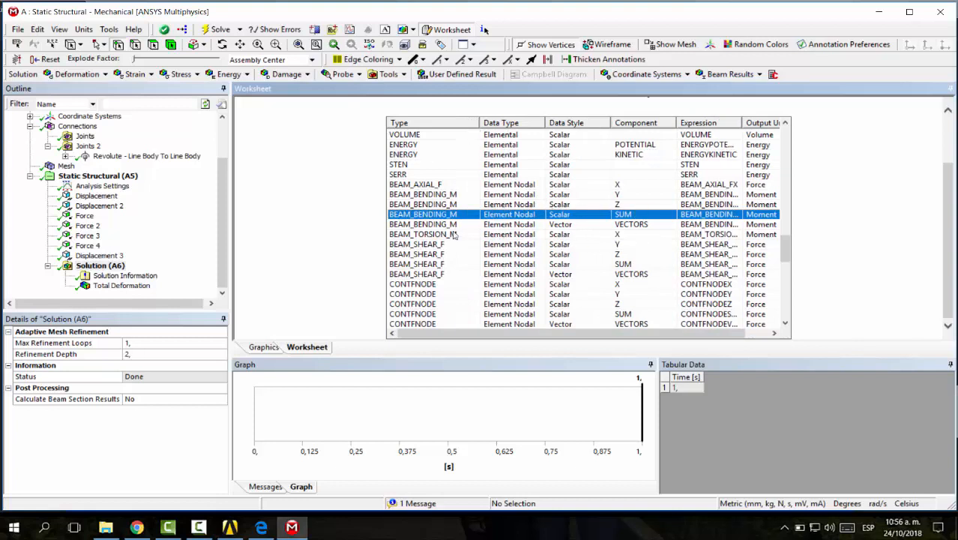
pyautogui.press('Down')
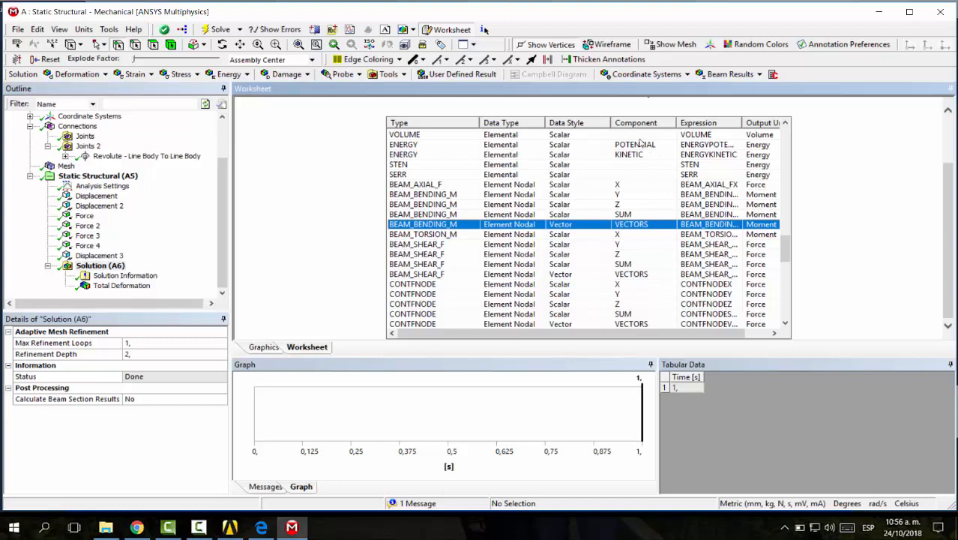
# Step: Create a user defined result from the BEAM_BENDING_M VECTORS quantity and evaluate it to show the bending moment vectors
pyautogui.moveTo(585, 335); pyautogui.dragTo(716, 339)
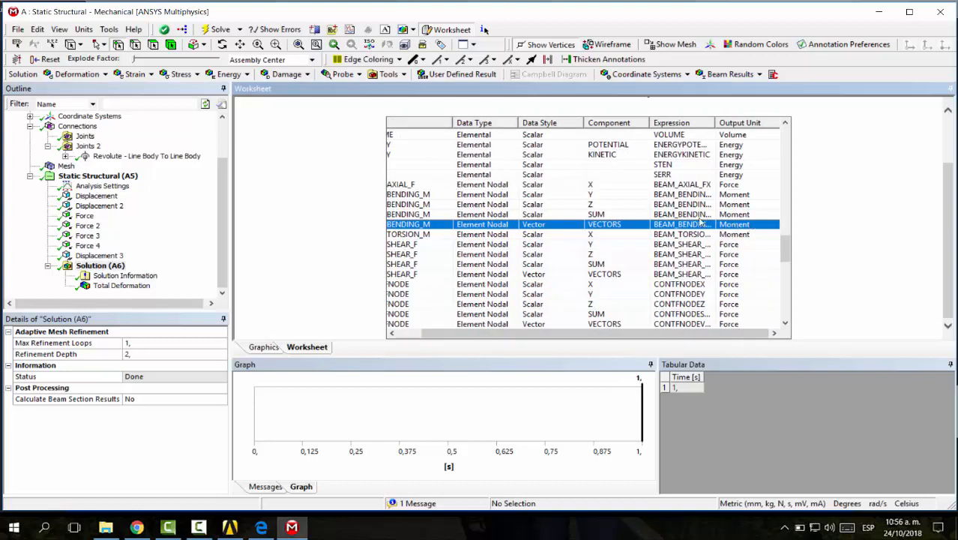
pyautogui.rightClick(441, 235)
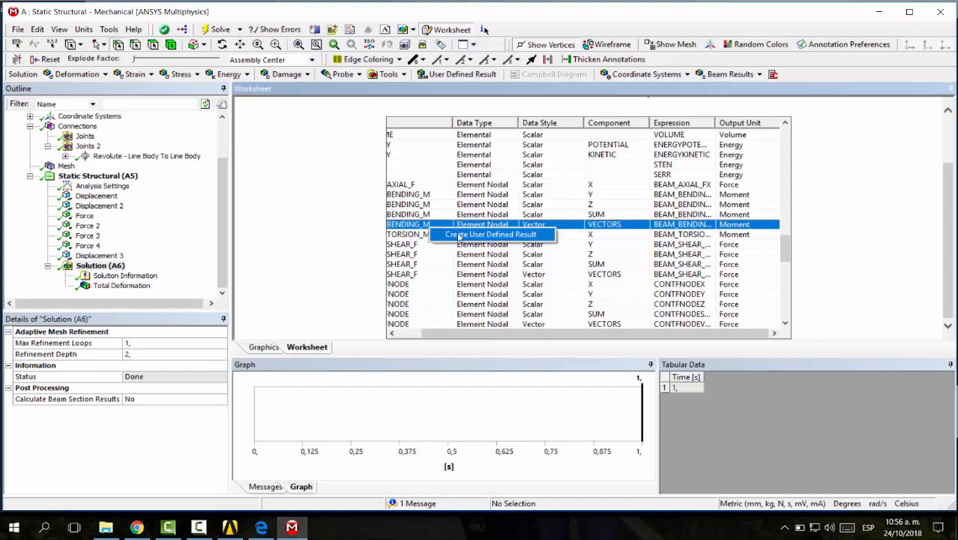
pyautogui.click(438, 235)
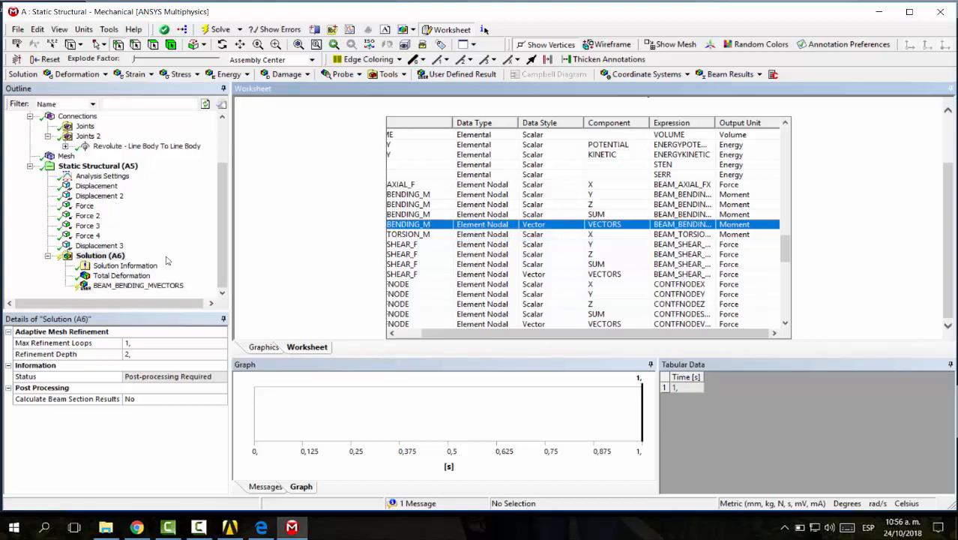
pyautogui.click(137, 285)
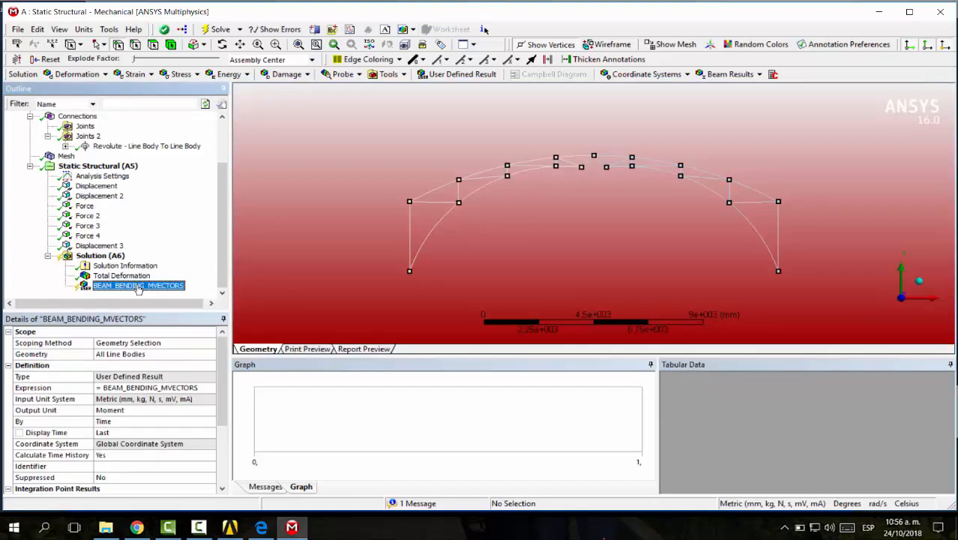
pyautogui.click(219, 31)
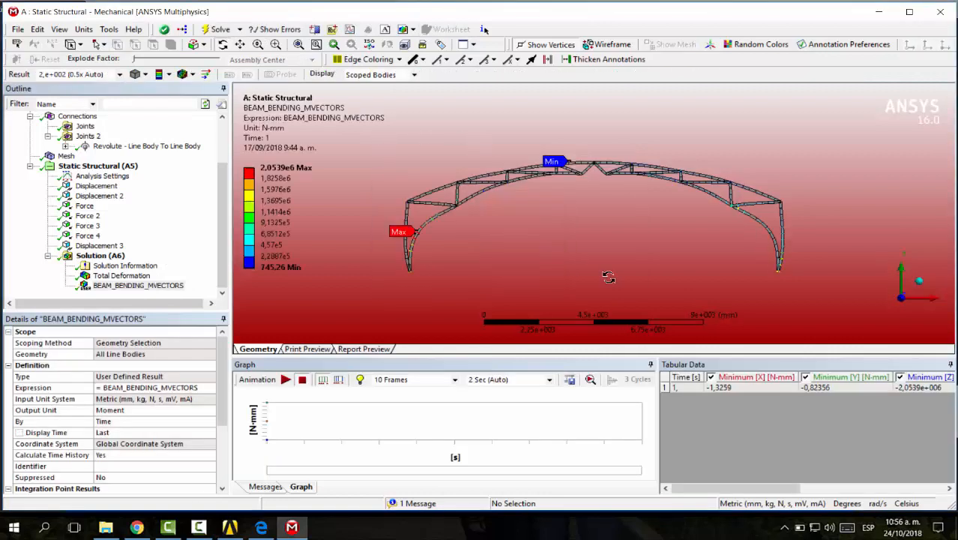
# Step: Examine the bending moment vectors up close along the arch's two legs from several angles
pyautogui.moveTo(719, 276); pyautogui.dragTo(640, 246, button='middle')
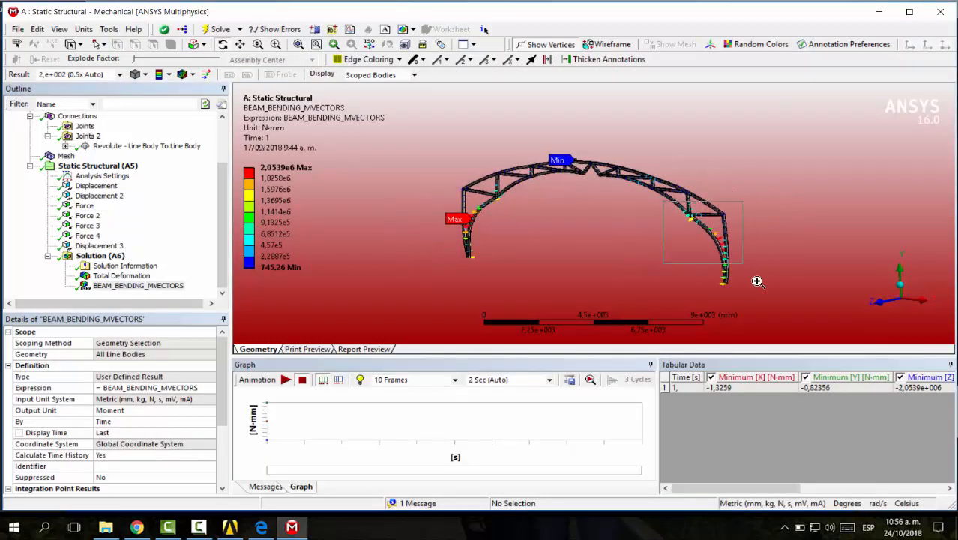
pyautogui.scroll(5, 750, 291)
pyautogui.moveTo(657, 283); pyautogui.dragTo(699, 292, button='middle')
pyautogui.scroll(-2, 706, 240)
pyautogui.moveTo(745, 259); pyautogui.dragTo(752, 221, button='middle')
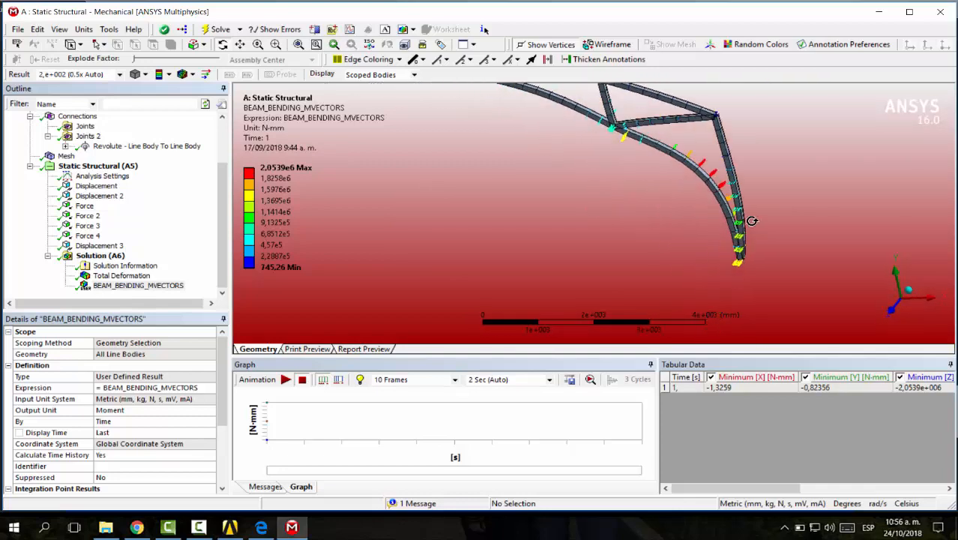
pyautogui.moveTo(779, 206); pyautogui.dragTo(712, 270, button='right')
pyautogui.moveTo(734, 220); pyautogui.dragTo(718, 248, button='middle')
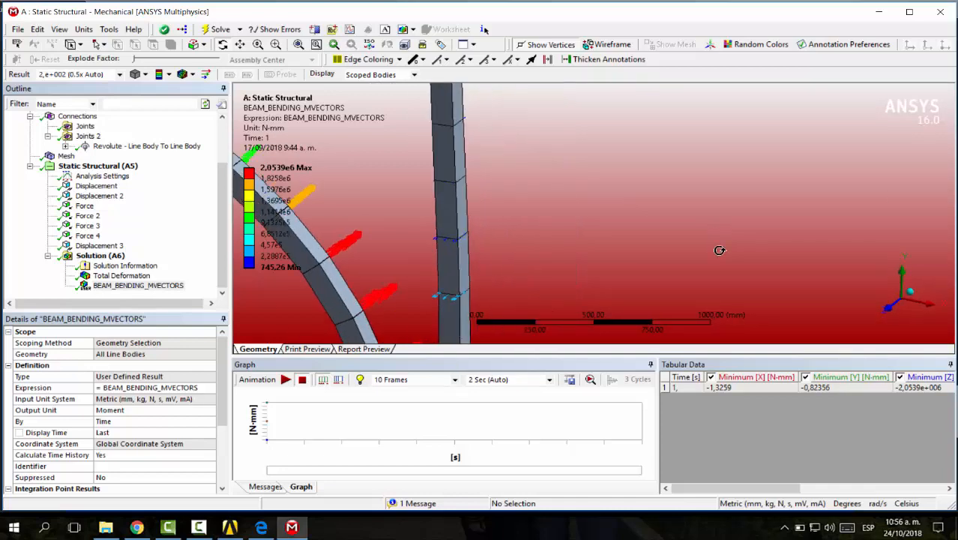
pyautogui.scroll(-5, 718, 250)
pyautogui.moveTo(617, 257); pyautogui.dragTo(362, 182, button='middle')
pyautogui.scroll(-5, 521, 228)
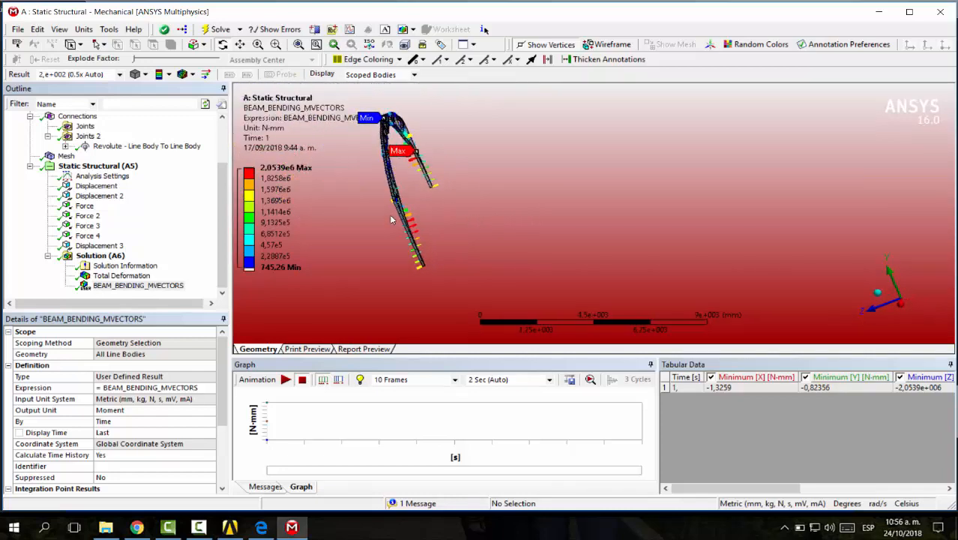
pyautogui.moveTo(443, 258)
pyautogui.mouseDown(button='right')
pyautogui.moveTo(345, 206)
pyautogui.moveTo(442, 258)
pyautogui.mouseUp(button='right')
pyautogui.moveTo(622, 183)
pyautogui.mouseDown(button='middle')
pyautogui.moveTo(635, 195)
pyautogui.moveTo(659, 184)
pyautogui.moveTo(631, 182)
pyautogui.mouseUp(button='middle')
pyautogui.scroll(-3, 632, 184)
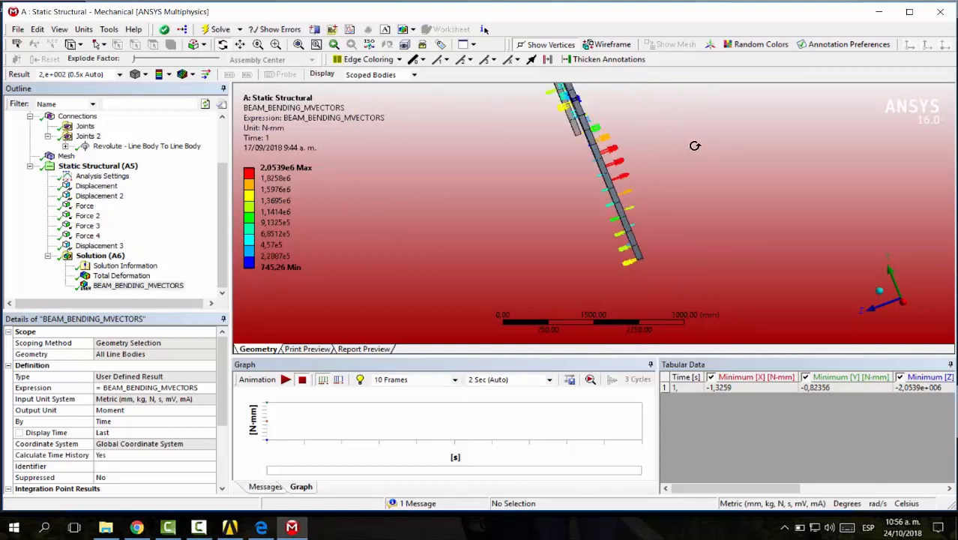
# Step: Inspect the orientation of the bending moment vectors over the whole arch in oblique, side and front views
pyautogui.moveTo(632, 204); pyautogui.dragTo(732, 208, button='middle')
pyautogui.scroll(-2, 731, 209)
pyautogui.moveTo(732, 208); pyautogui.dragTo(784, 192)
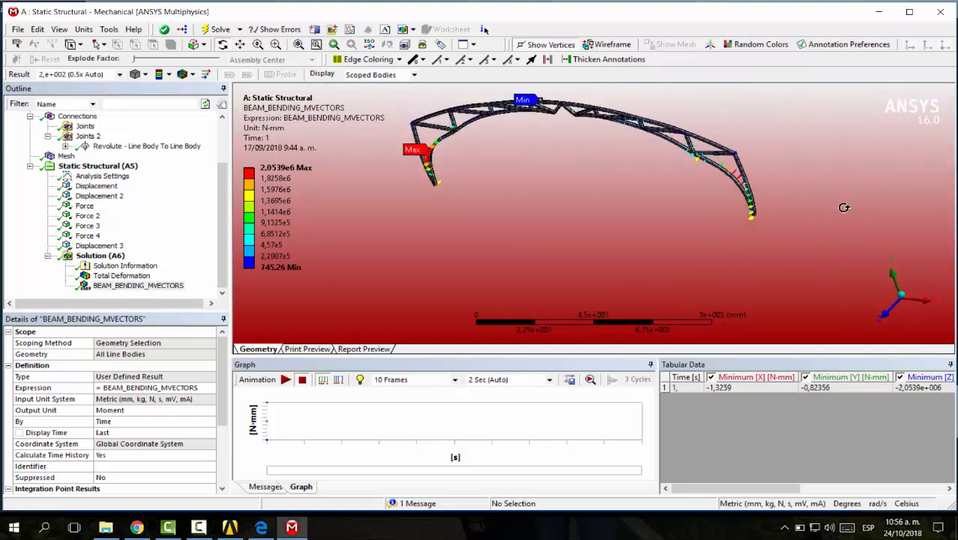
pyautogui.moveTo(773, 197); pyautogui.dragTo(579, 146)
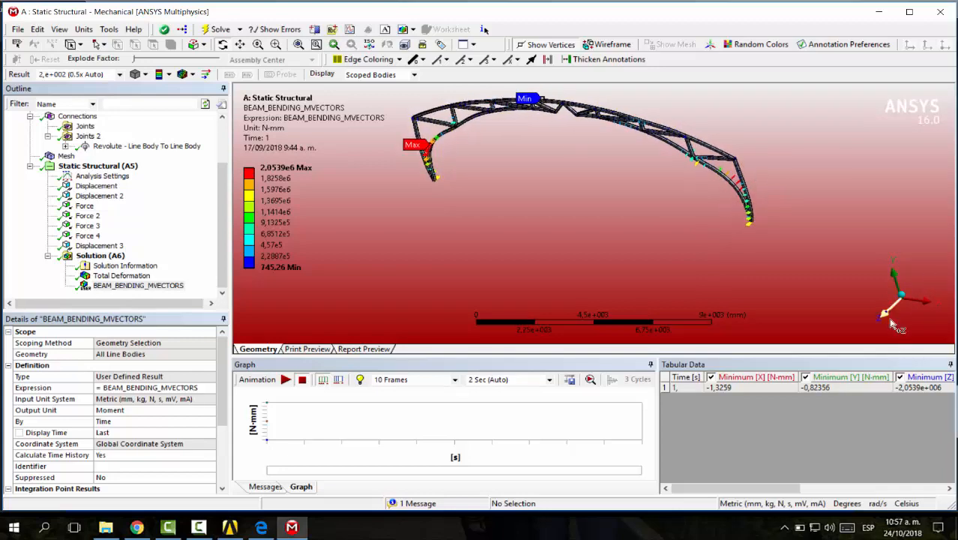
pyautogui.click(905, 317)
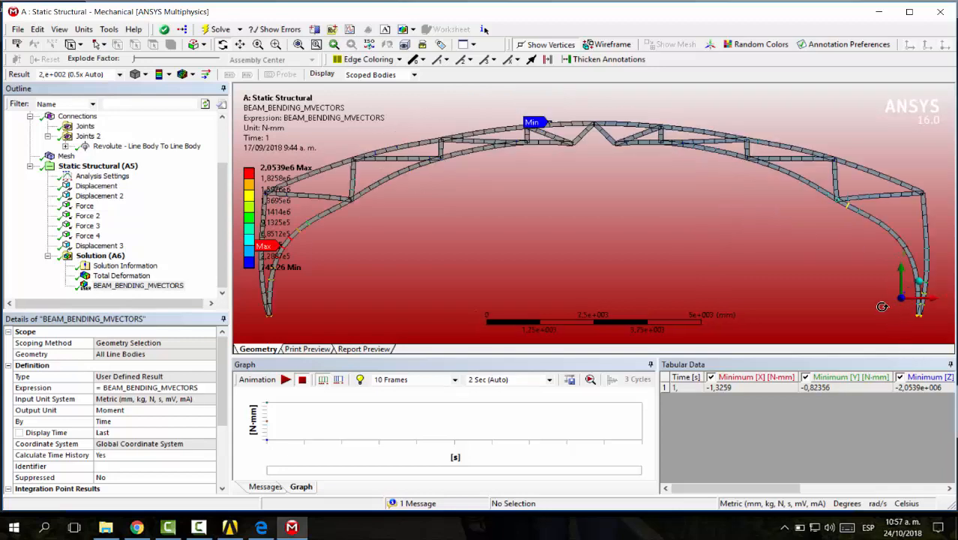
pyautogui.moveTo(878, 244)
pyautogui.mouseDown()
pyautogui.moveTo(827, 261)
pyautogui.moveTo(885, 246)
pyautogui.mouseUp()
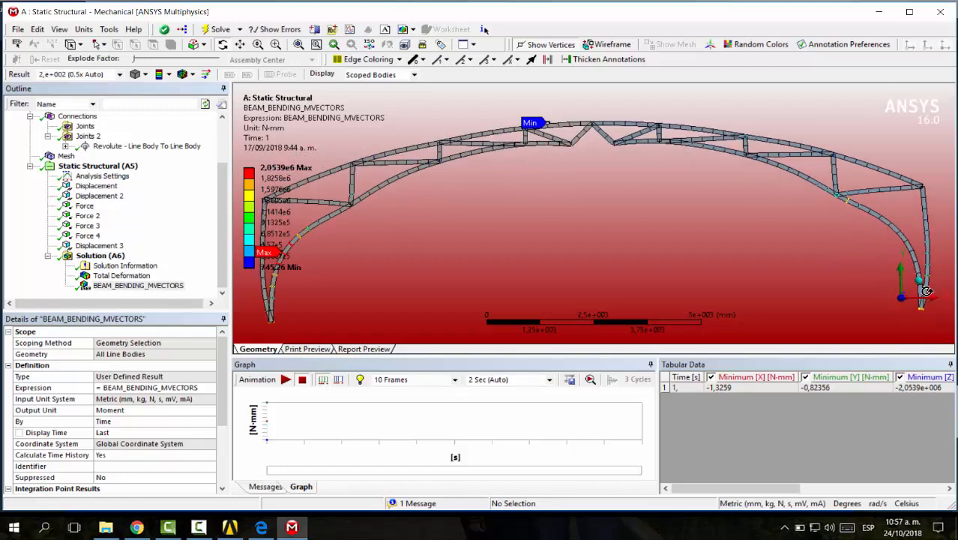
pyautogui.click(928, 293)
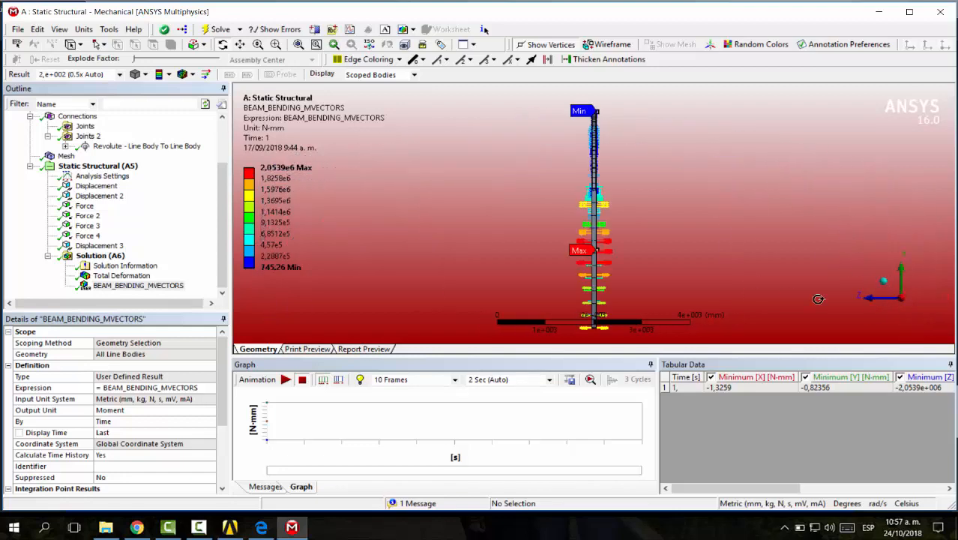
pyautogui.moveTo(653, 217); pyautogui.dragTo(713, 217)
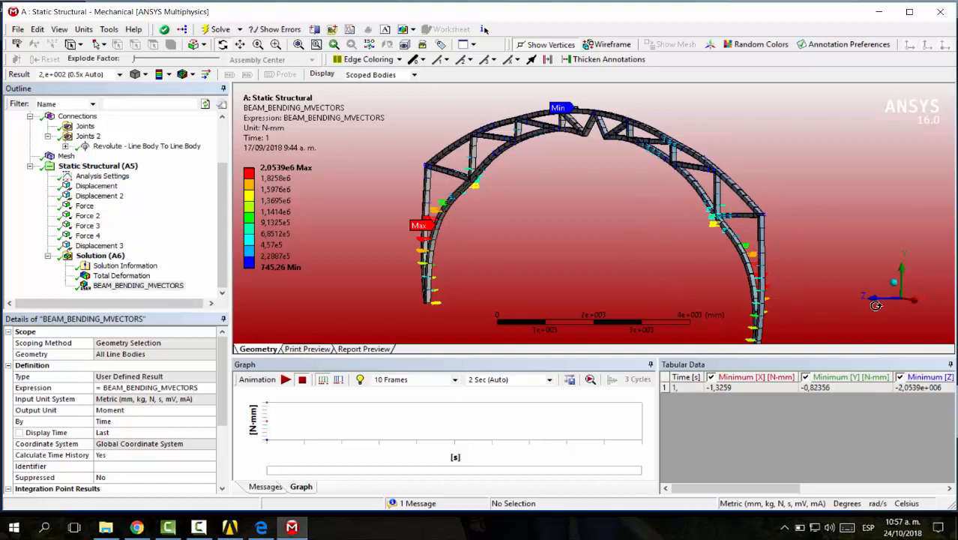
pyautogui.moveTo(883, 304); pyautogui.dragTo(802, 208)
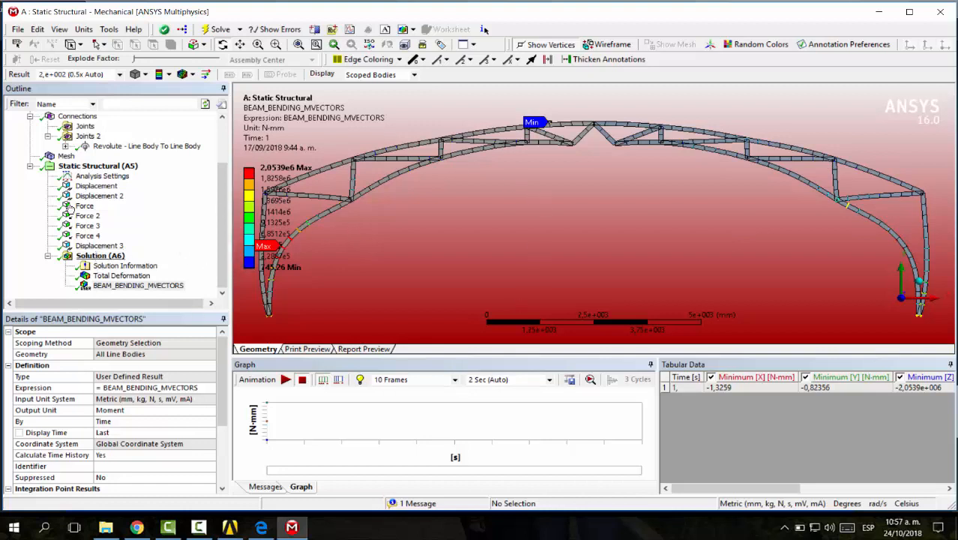
# Step: Create a user defined result from the BEAM_SHEAR_F VECTORS quantity in the Solution worksheet
pyautogui.click(100, 256)
pyautogui.click(459, 30)
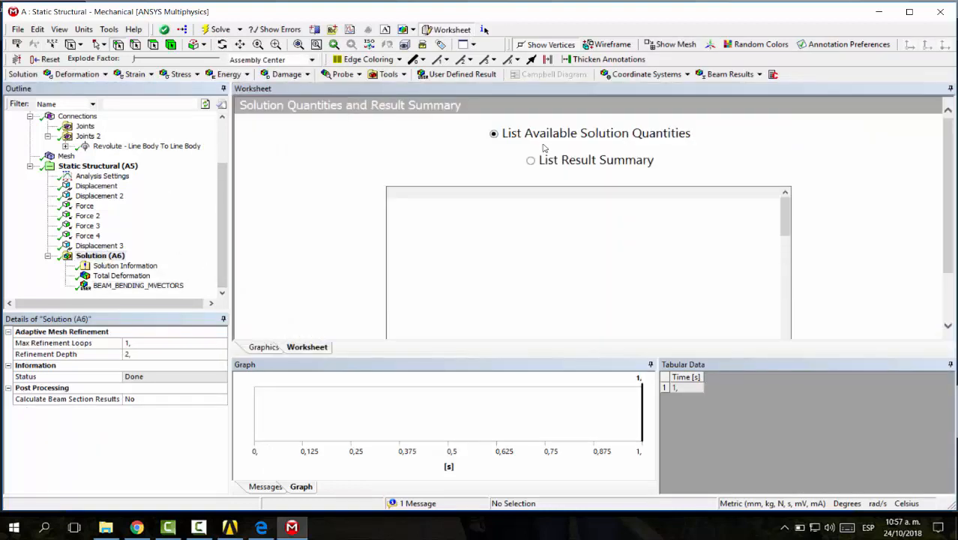
pyautogui.scroll(-10, 712, 214)
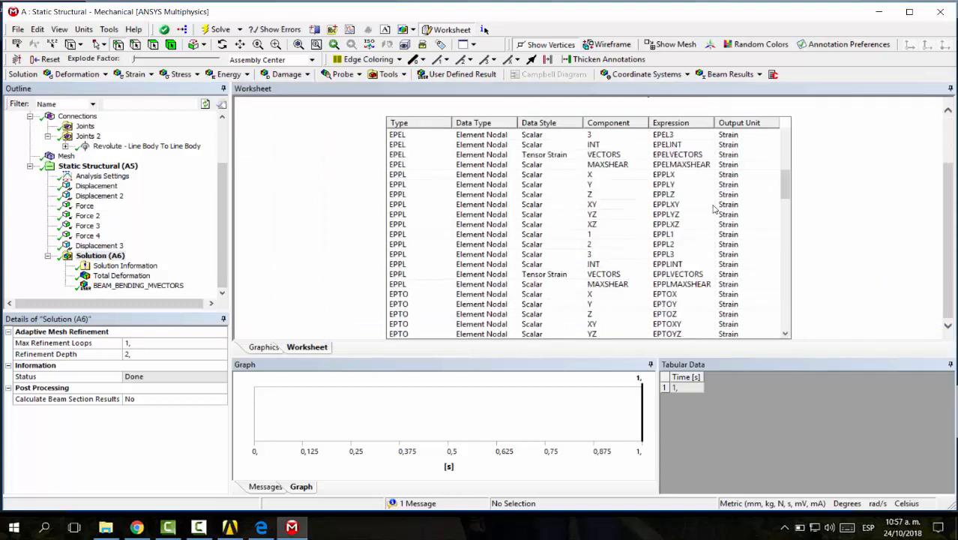
pyautogui.scroll(-6, 675, 218)
pyautogui.scroll(-1, 452, 315)
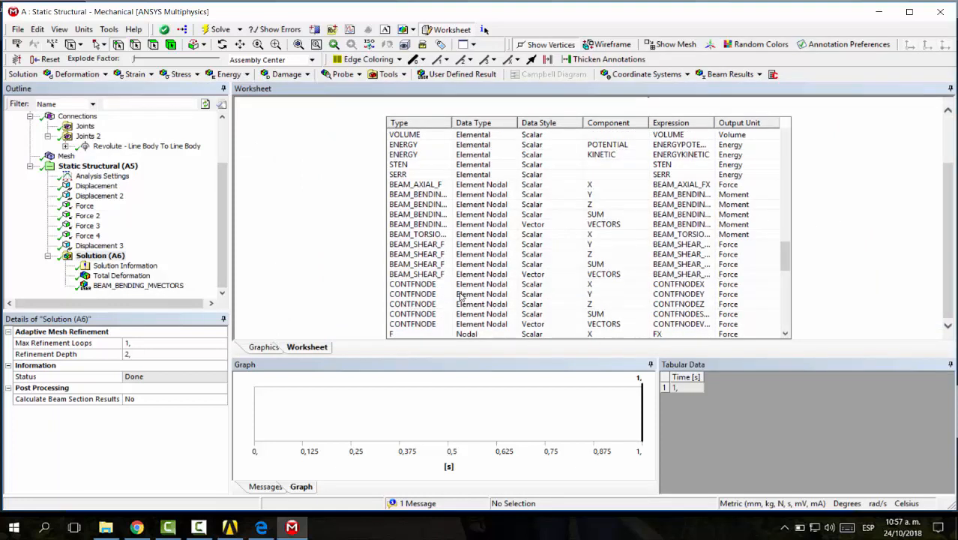
pyautogui.click(447, 276)
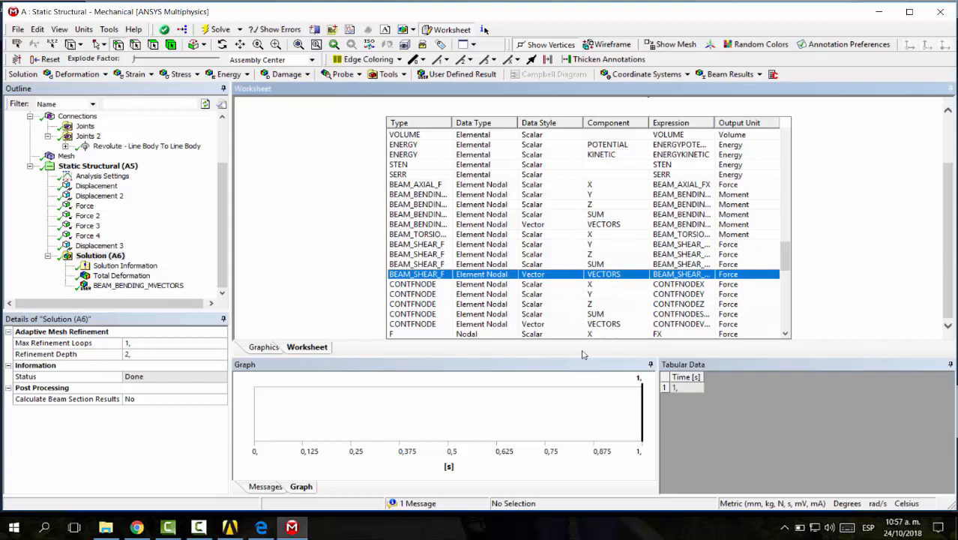
pyautogui.rightClick(443, 275)
pyautogui.click(463, 279)
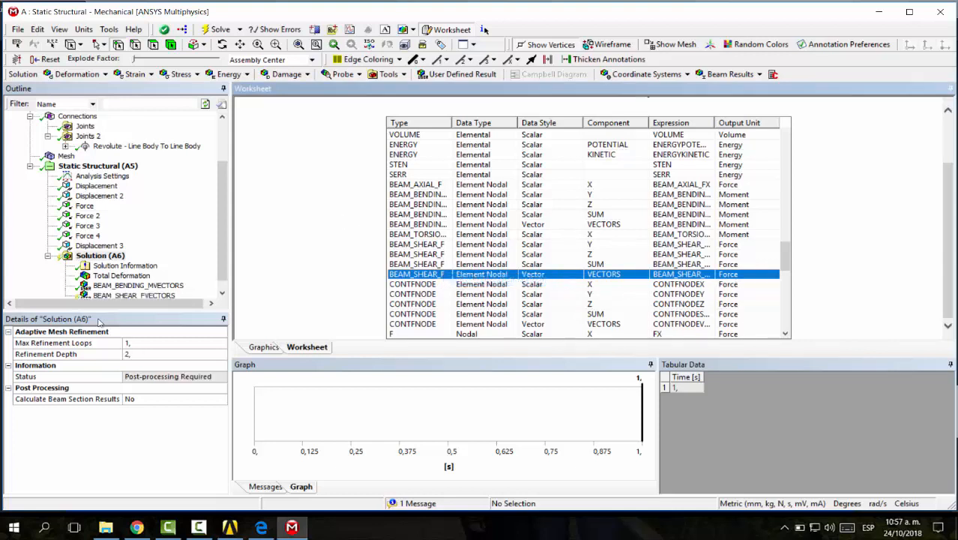
# Step: Evaluate the results and display the BEAM_SHEAR_FVECTORS shear force vectors on the arch in an oblique view
pyautogui.click(215, 30)
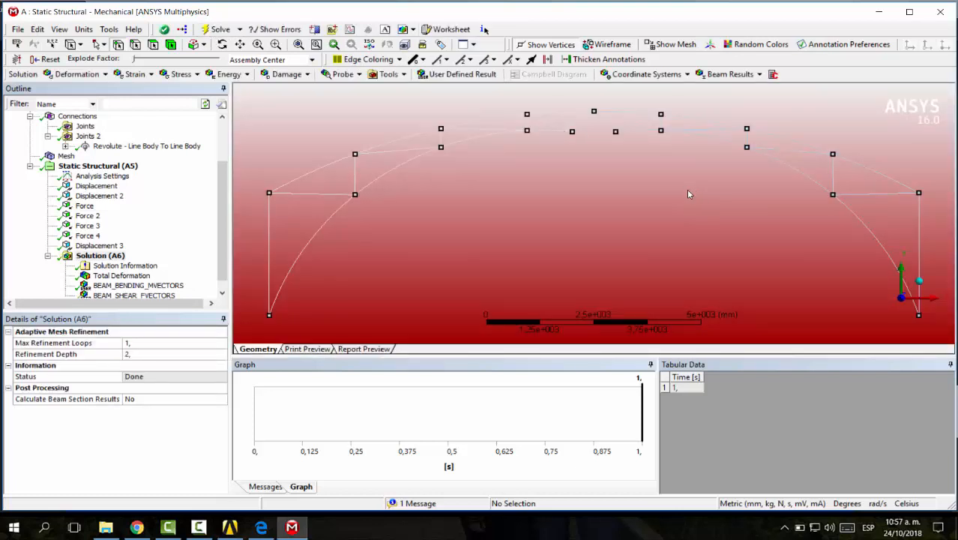
pyautogui.moveTo(593, 161); pyautogui.dragTo(596, 162, button='middle')
pyautogui.click(128, 294)
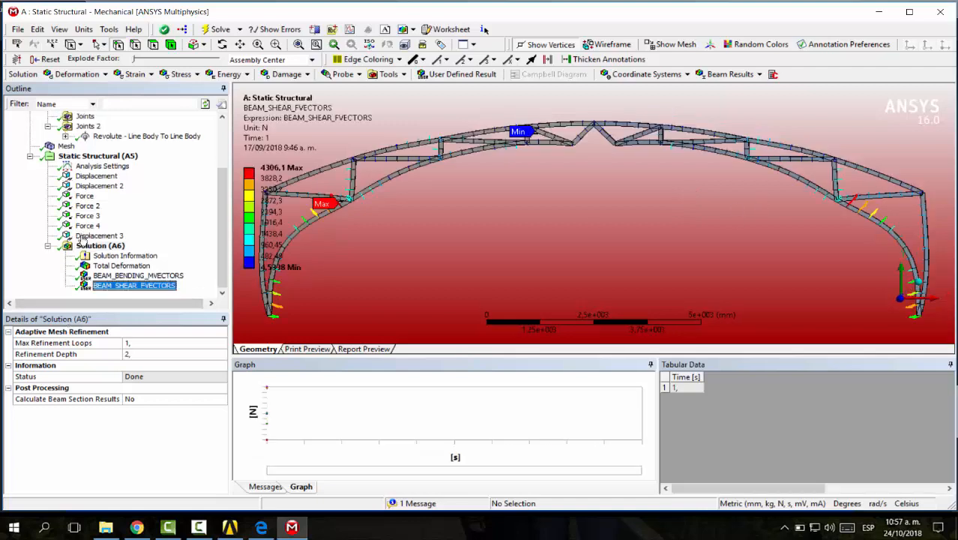
pyautogui.moveTo(474, 208); pyautogui.dragTo(454, 171, button='middle')
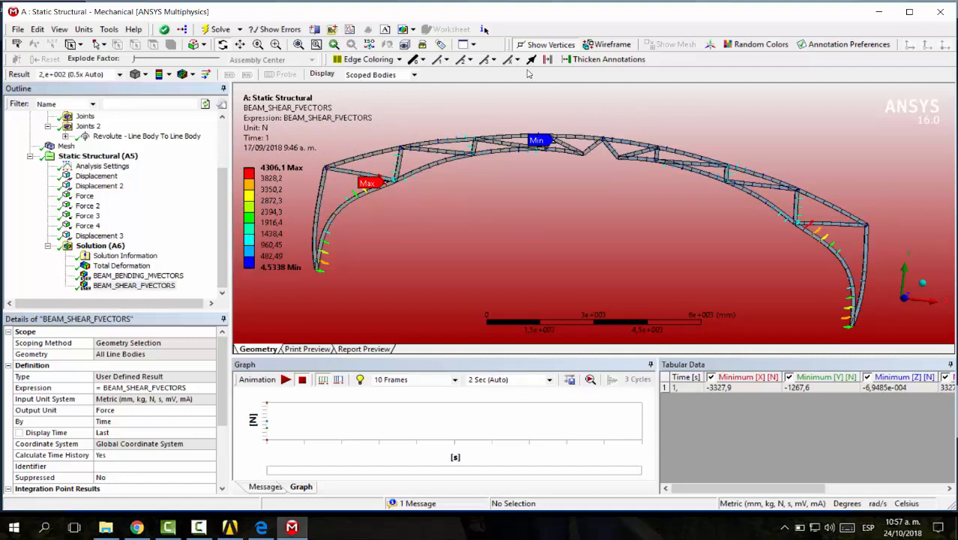
# Step: Add a Force Reaction probe to the solution, assign it the Displacement boundary condition, and evaluate the support reaction
pyautogui.click(100, 245)
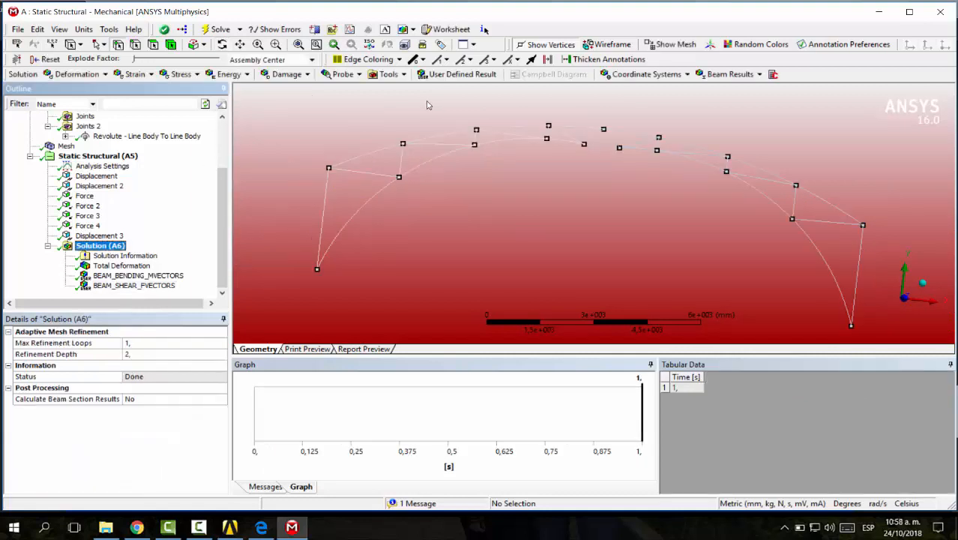
pyautogui.click(341, 74)
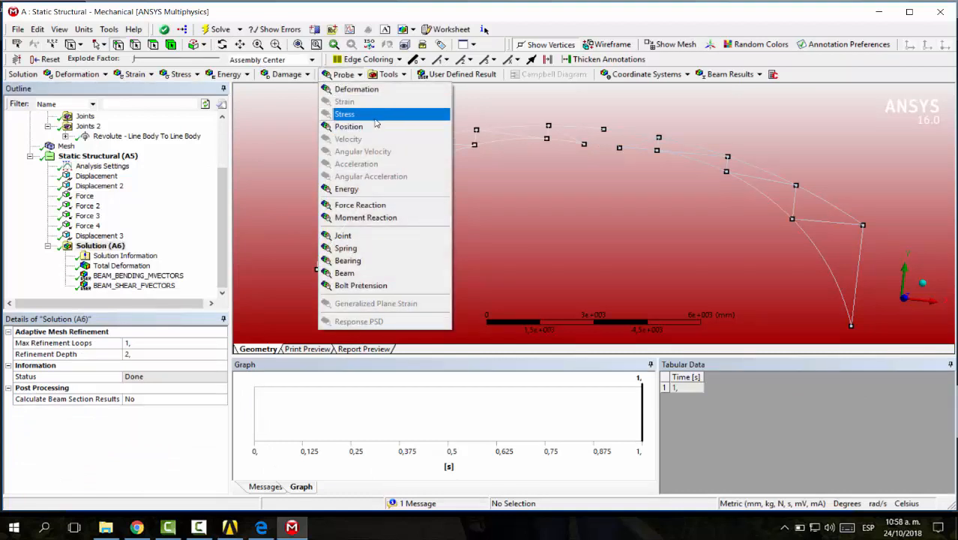
pyautogui.click(361, 205)
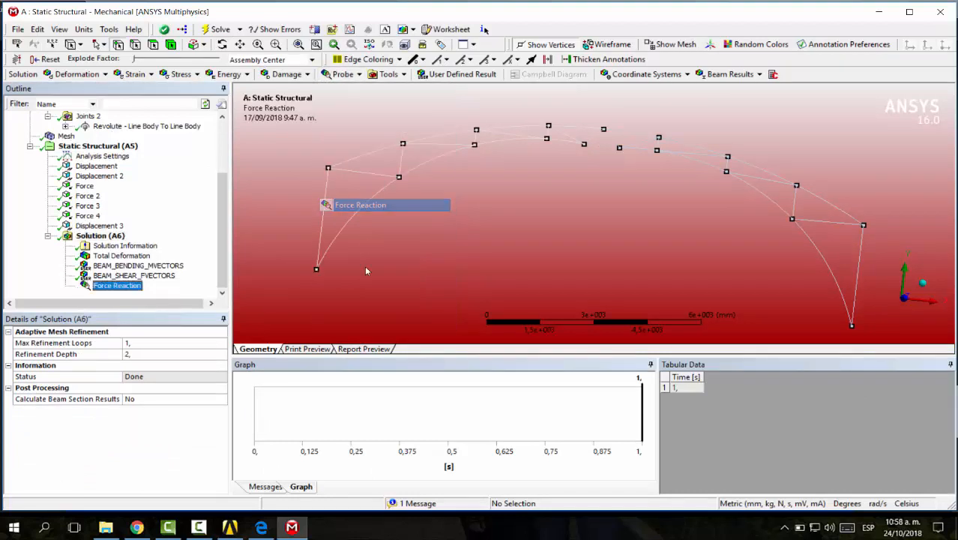
pyautogui.click(317, 271)
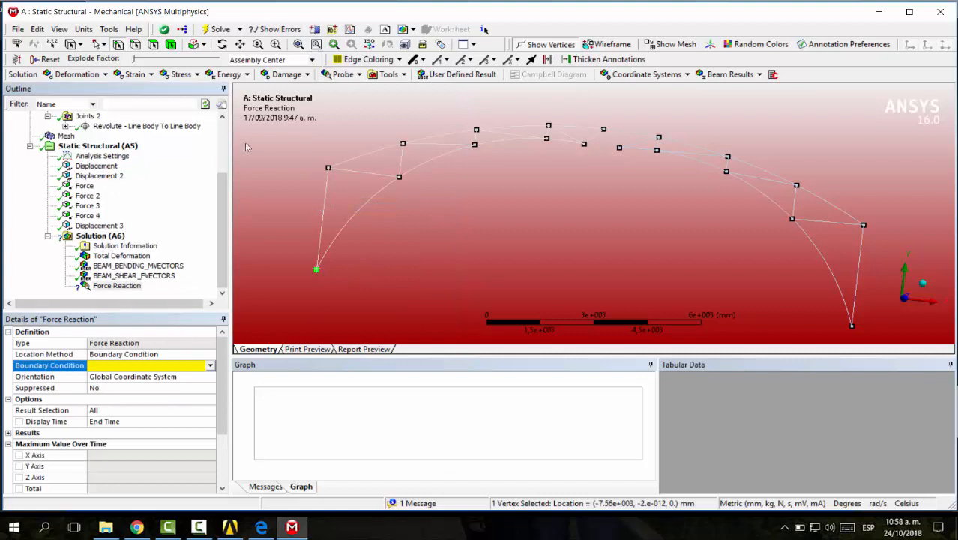
pyautogui.click(161, 365)
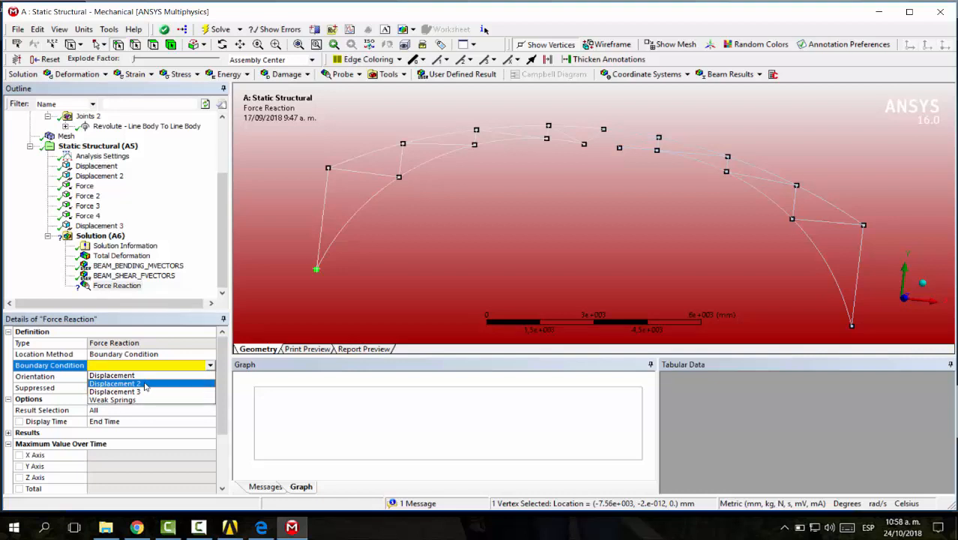
pyautogui.click(140, 375)
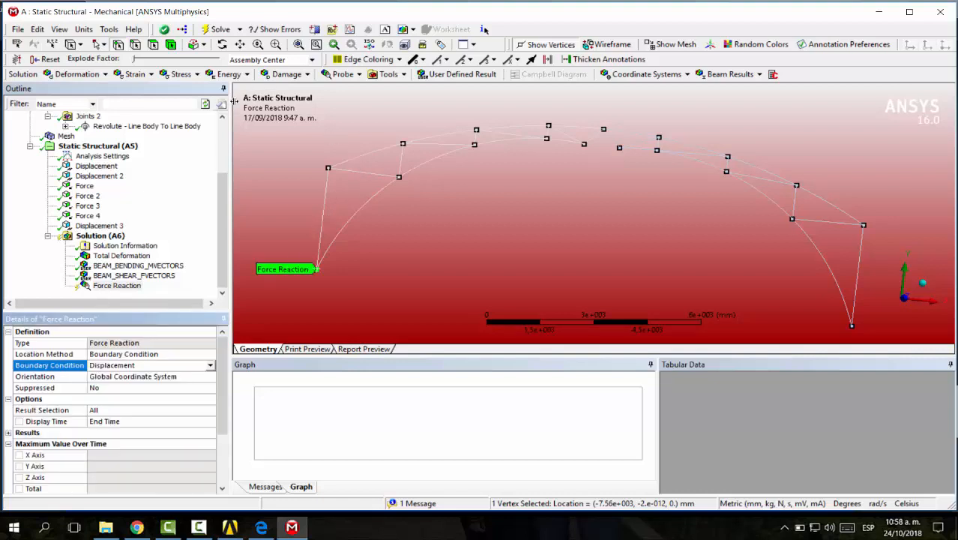
pyautogui.click(219, 29)
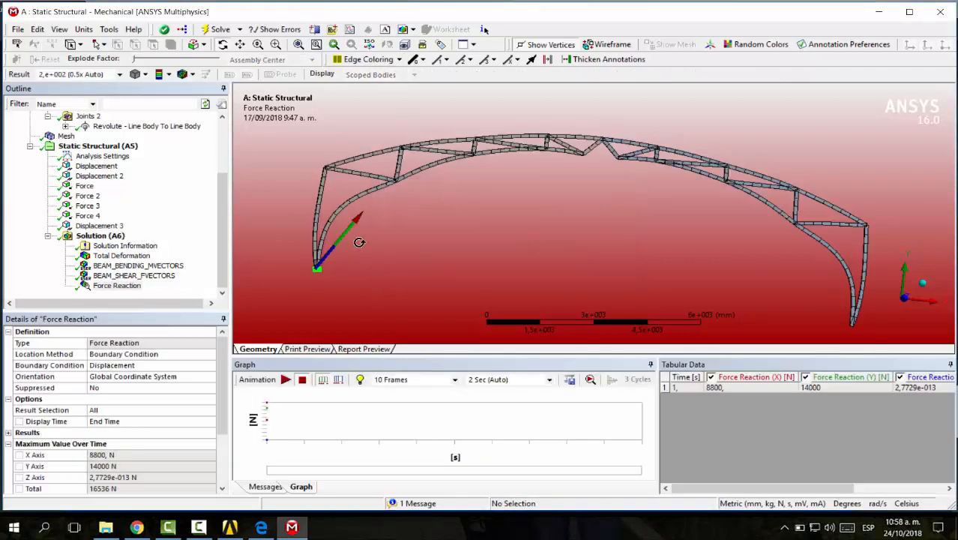
pyautogui.moveTo(315, 186); pyautogui.dragTo(371, 183, button='middle')
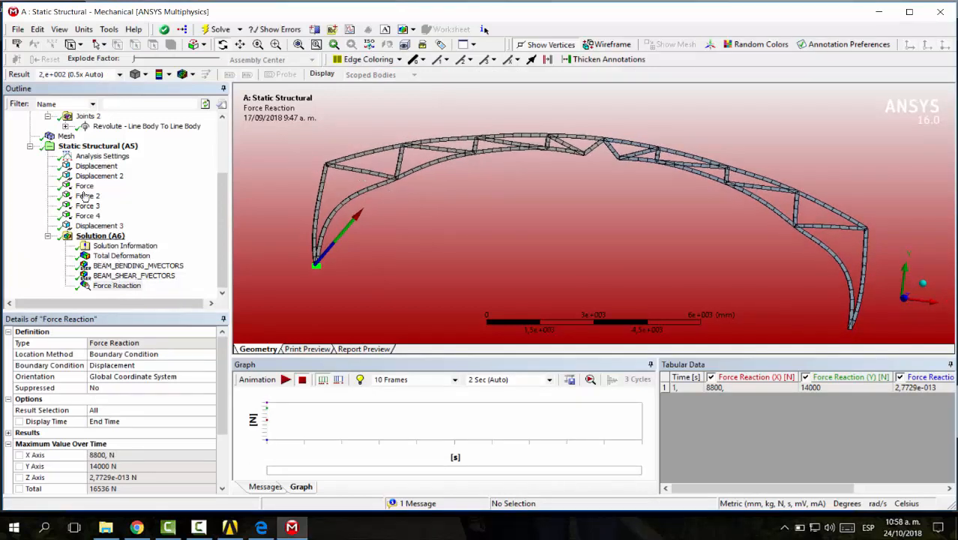
pyautogui.click(99, 235)
pyautogui.scroll(-2, 613, 193)
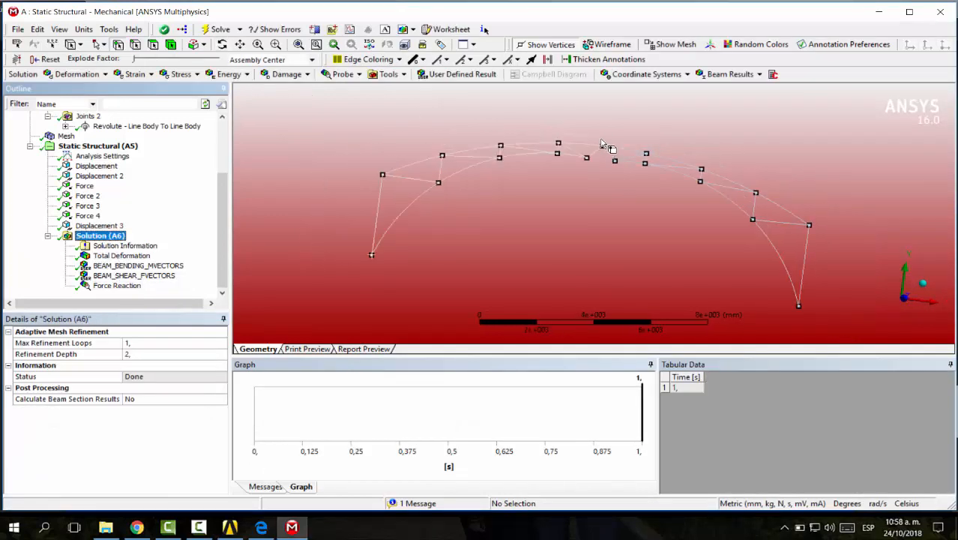
pyautogui.scroll(1, 604, 142)
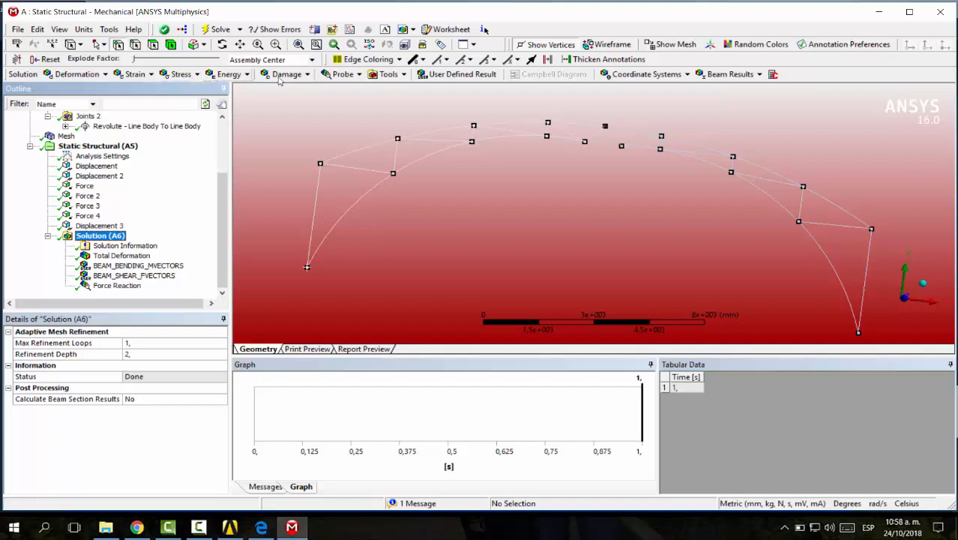
pyautogui.click(344, 74)
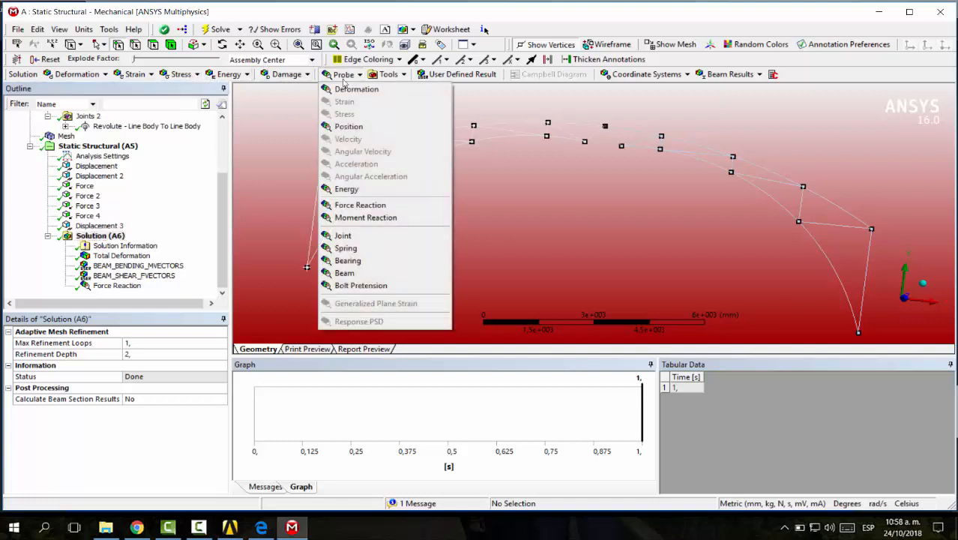
pyautogui.click(366, 217)
pyautogui.click(605, 127)
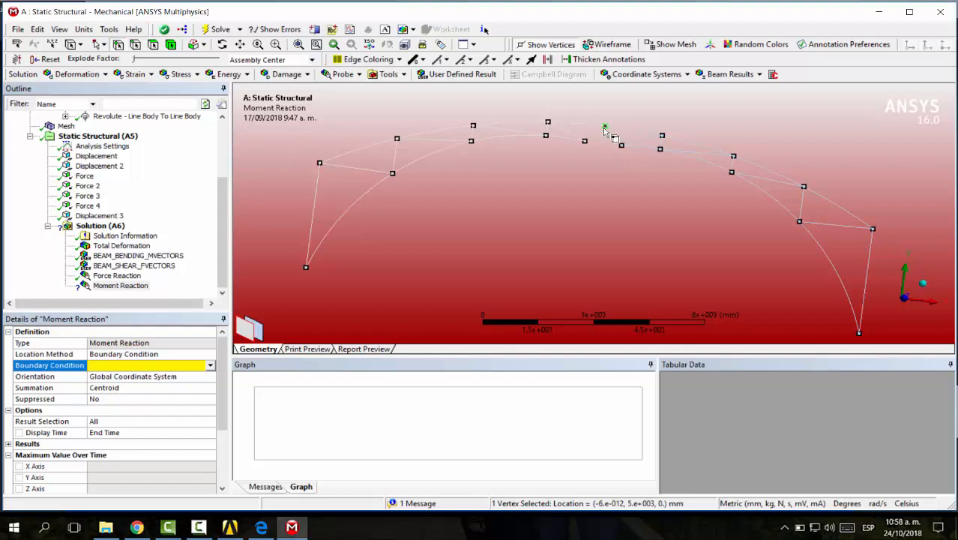
pyautogui.click(211, 365)
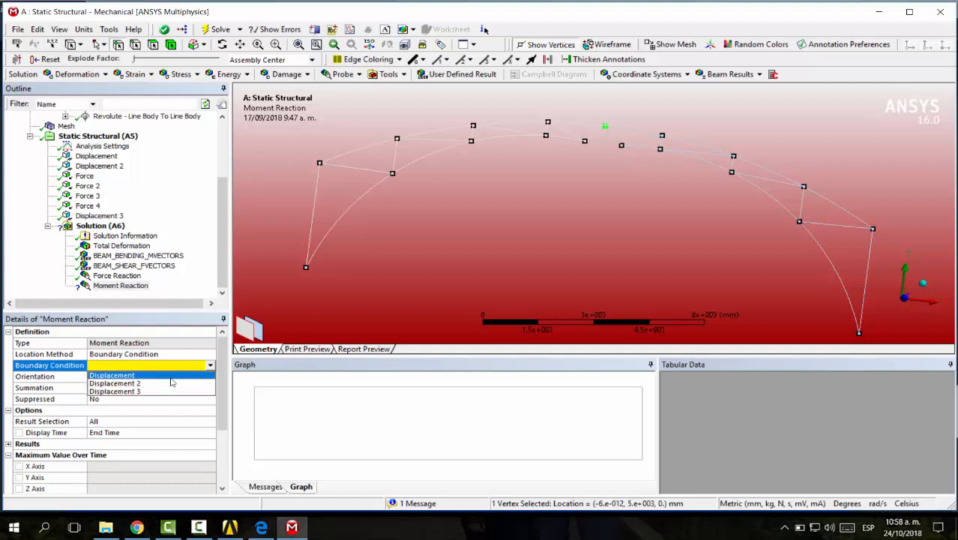
pyautogui.click(145, 294)
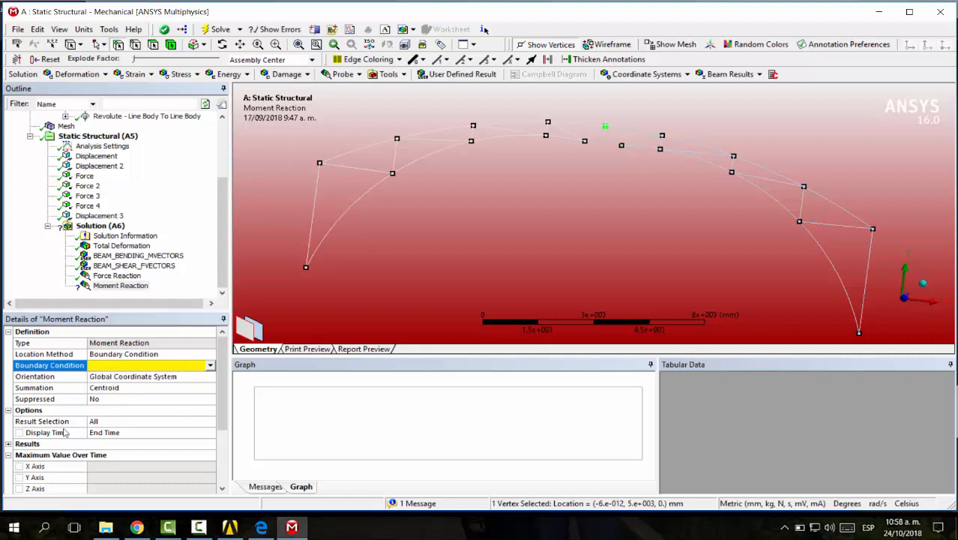
pyautogui.click(126, 286)
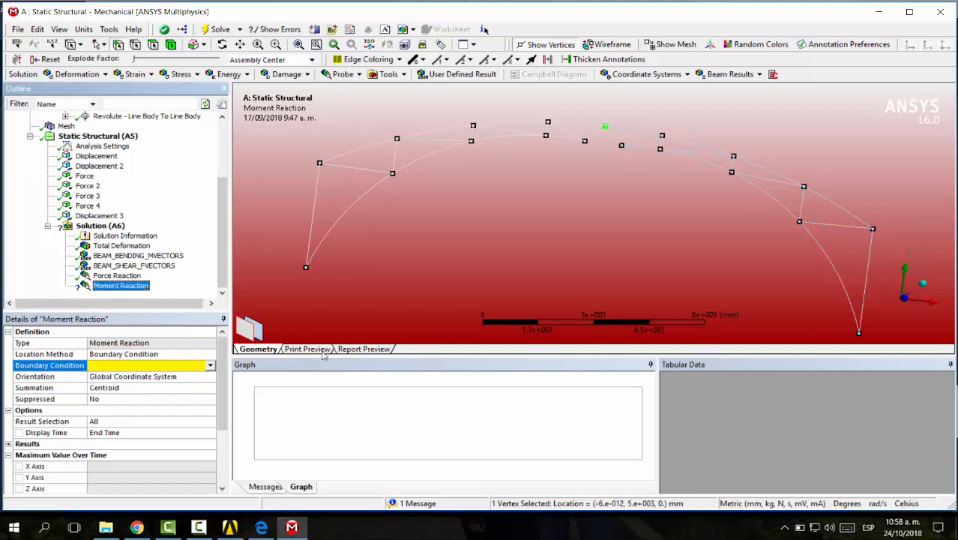
pyautogui.press('Delete')
pyautogui.click(444, 309)
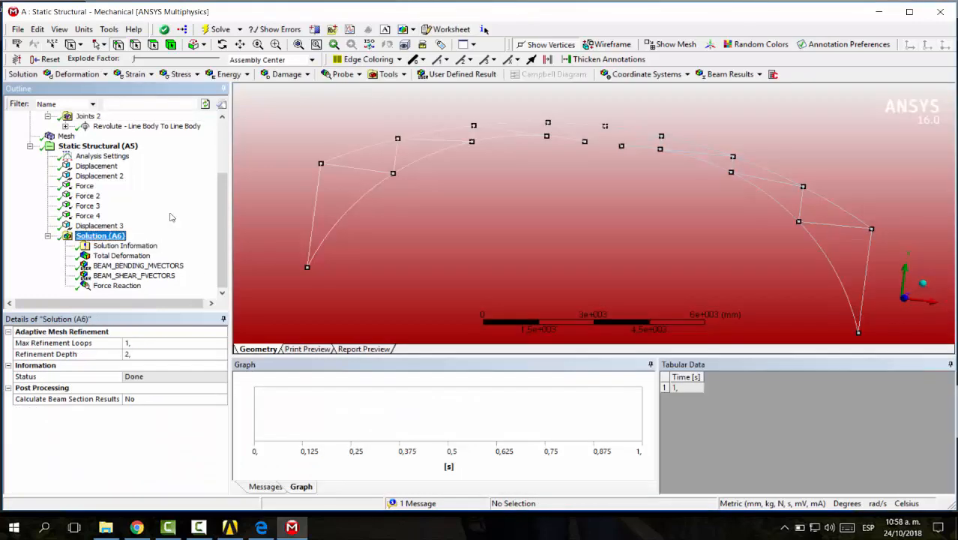
# Step: Add a Joint probe to the solution and assign it the Revolute - Line Body To Line Body joint at the crown
pyautogui.click(343, 74)
pyautogui.click(368, 235)
pyautogui.click(605, 126)
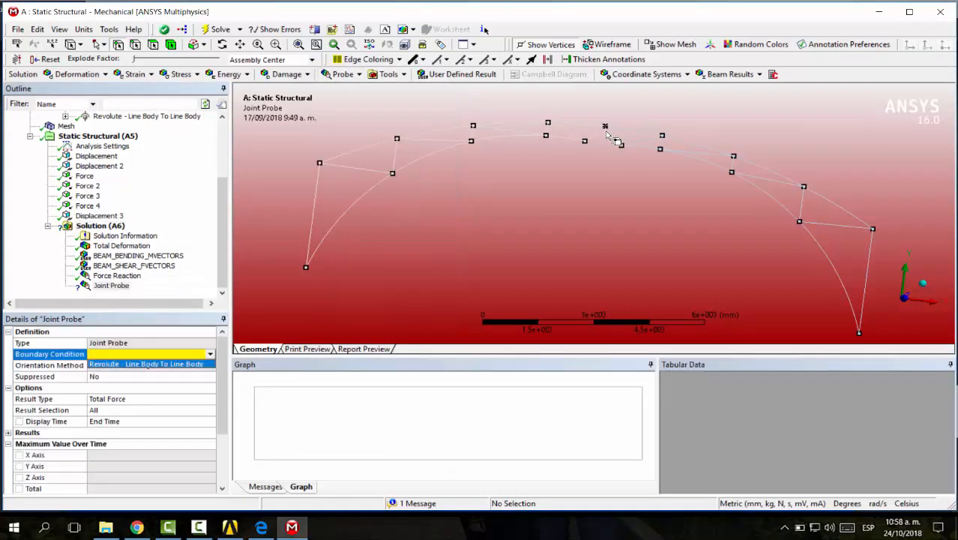
pyautogui.click(202, 347)
pyautogui.click(203, 355)
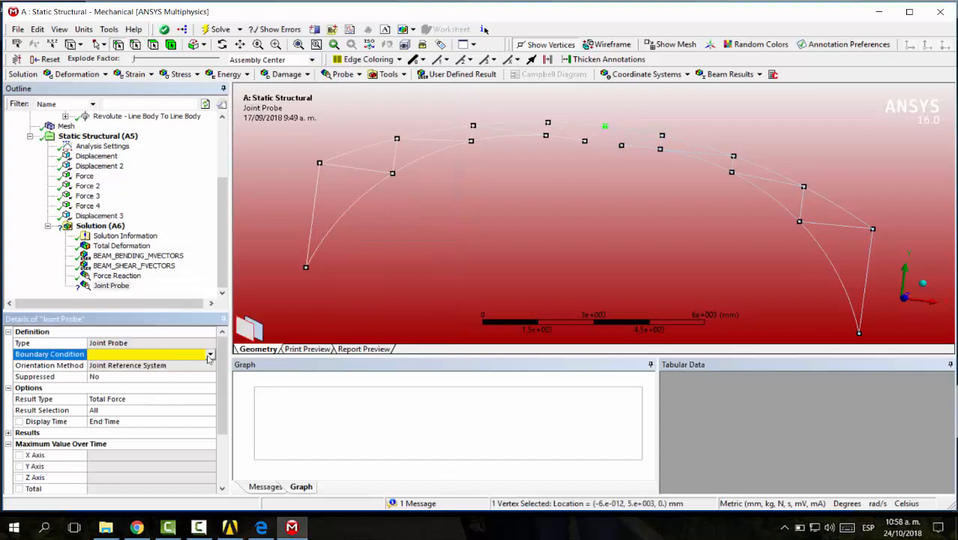
pyautogui.click(210, 355)
pyautogui.click(170, 366)
# Step: Evaluate the joint probe's Total Force result and review its force components at the crown joint
pyautogui.scroll(-2, 174, 379)
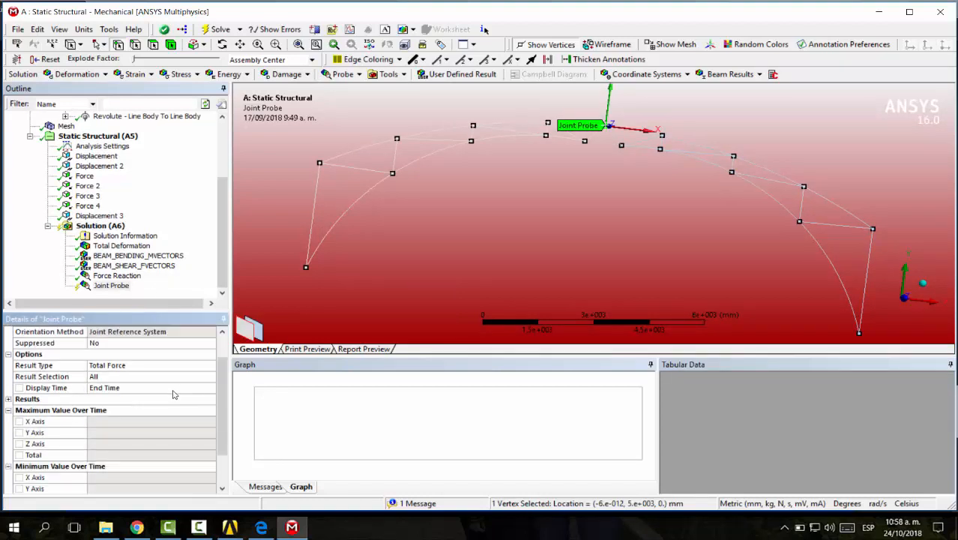
pyautogui.scroll(1, 171, 387)
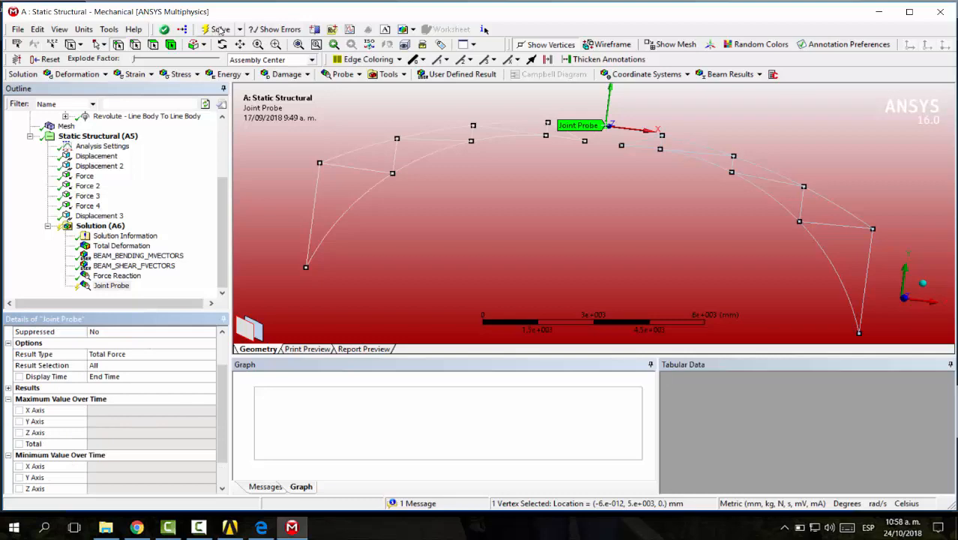
pyautogui.click(216, 29)
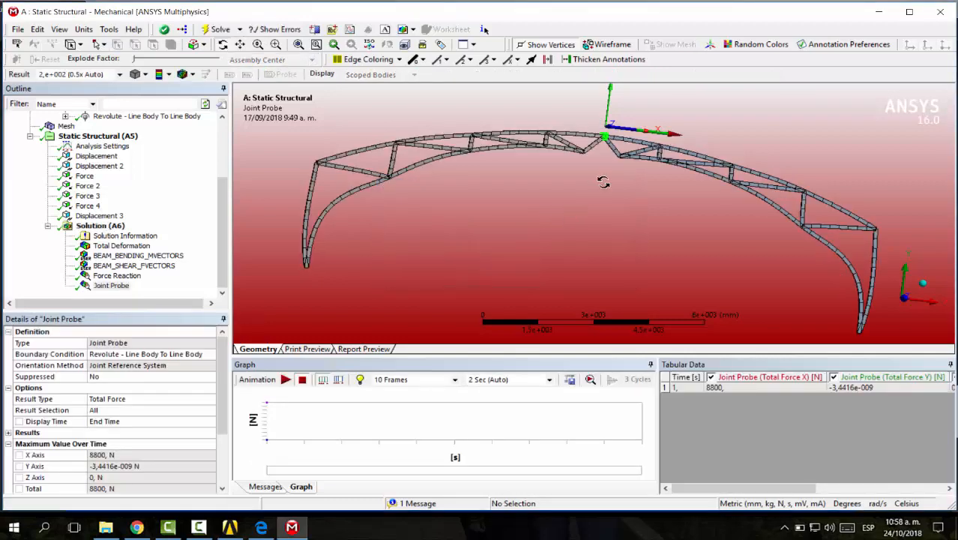
pyautogui.moveTo(553, 217); pyautogui.dragTo(772, 327, button='middle')
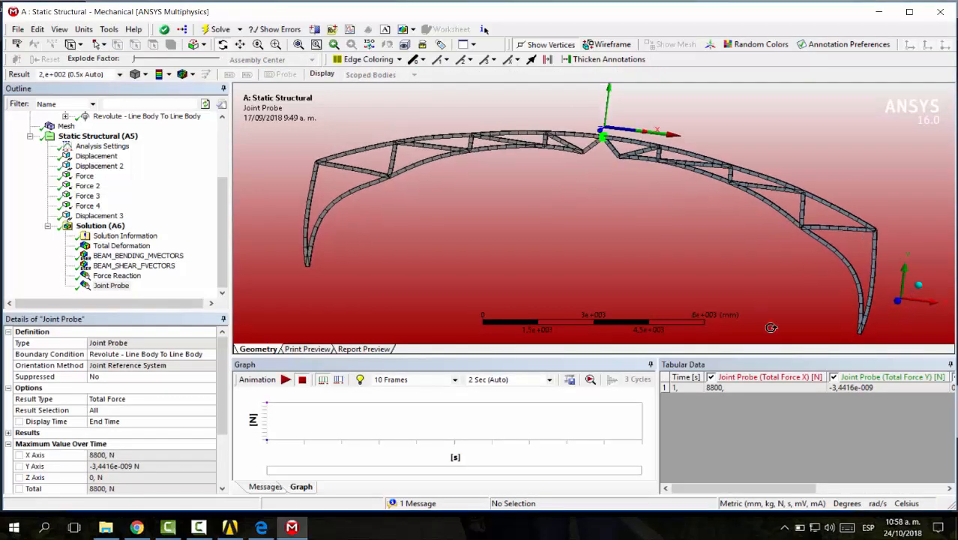
pyautogui.moveTo(731, 488); pyautogui.dragTo(818, 487)
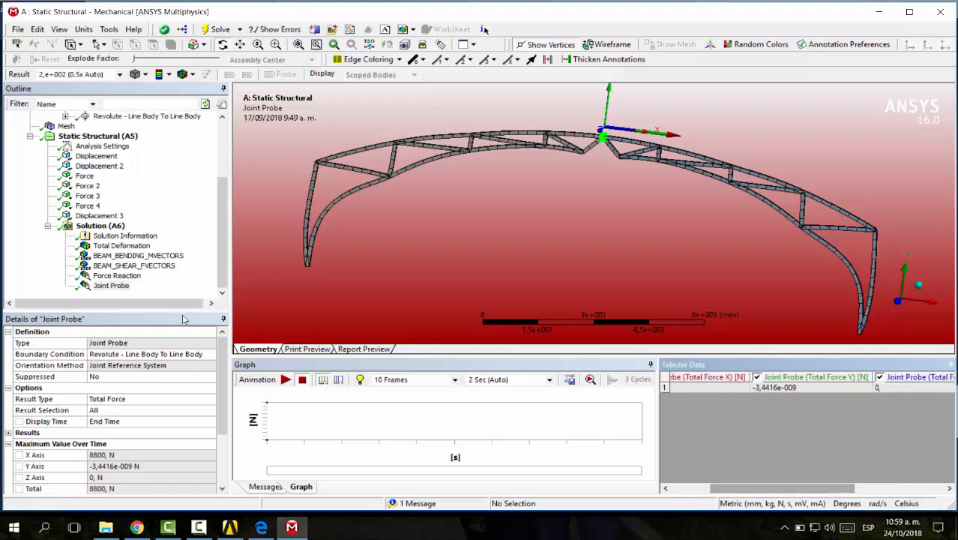
# Step: Set the joint probe's result type to Total Moment, evaluate it, and review the moment components at the crown joint
pyautogui.scroll(-2, 138, 378)
pyautogui.scroll(1, 138, 378)
pyautogui.click(134, 366)
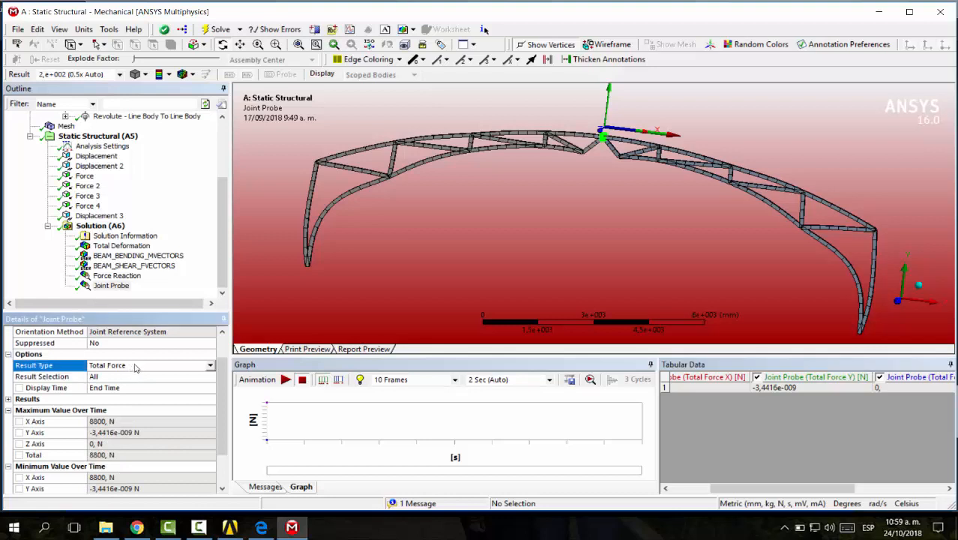
pyautogui.click(210, 365)
pyautogui.click(180, 387)
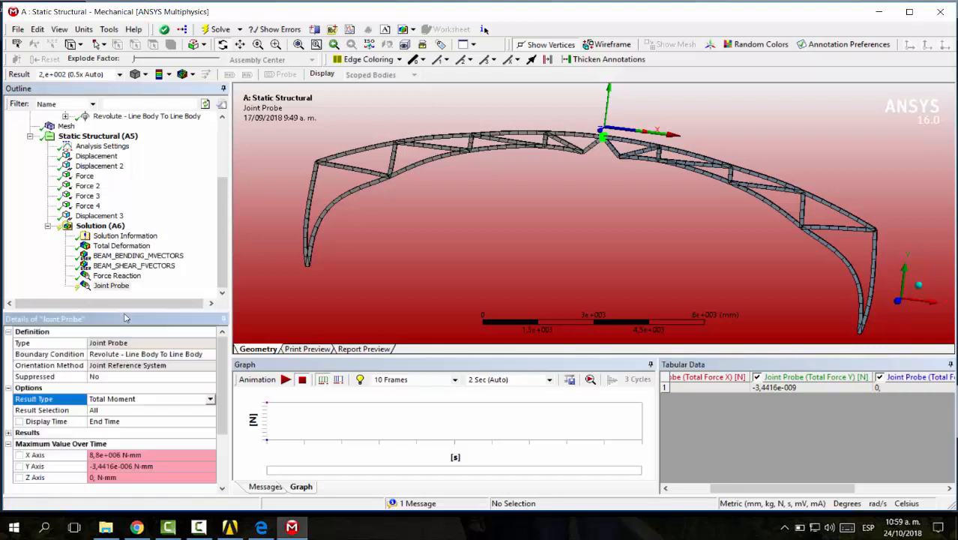
pyautogui.click(220, 30)
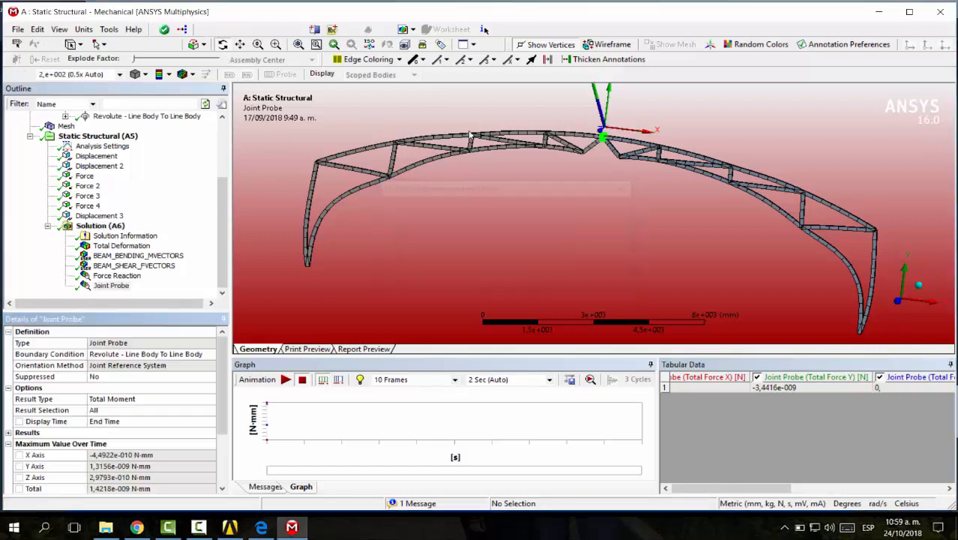
pyautogui.moveTo(650, 170); pyautogui.dragTo(646, 191)
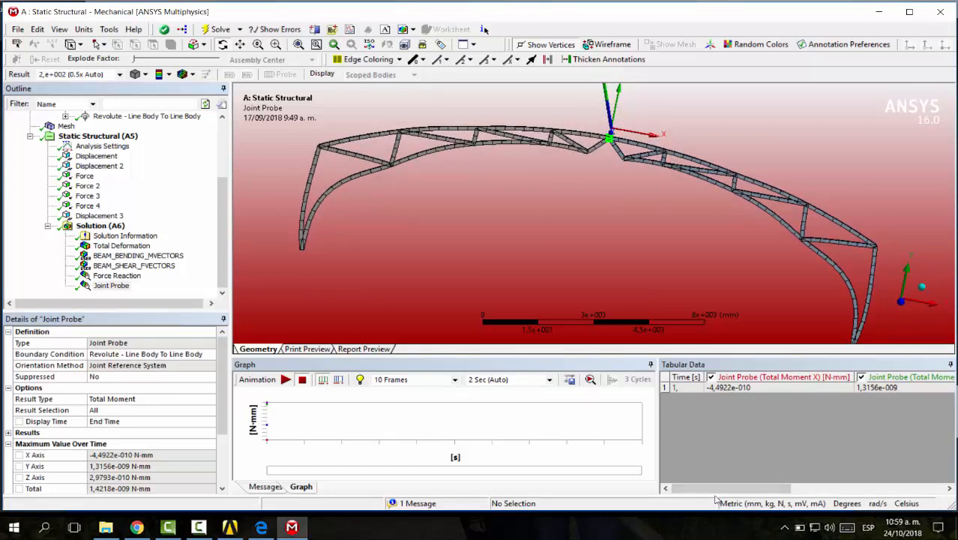
pyautogui.moveTo(757, 491); pyautogui.dragTo(700, 498)
pyautogui.moveTo(479, 253); pyautogui.dragTo(474, 251, button='middle')
pyautogui.scroll(3, 473, 251)
pyautogui.scroll(-1, 473, 251)
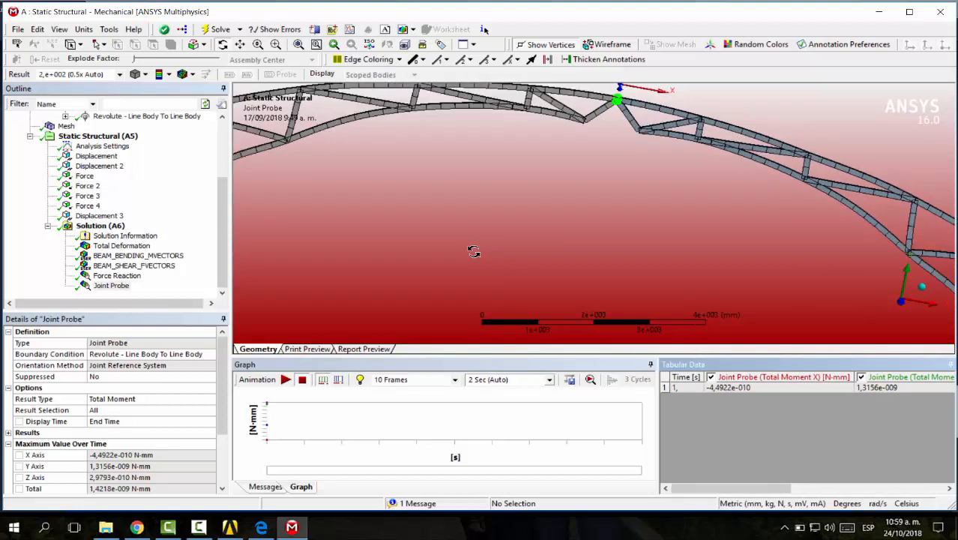